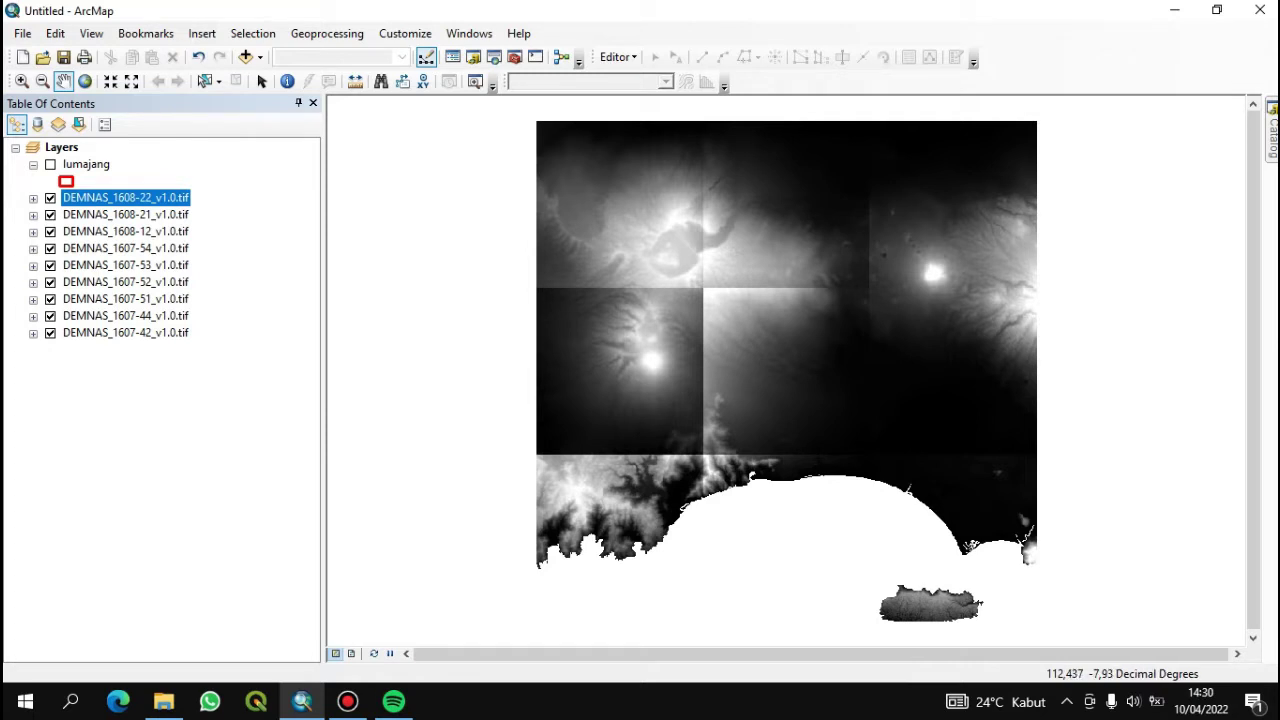
Step: Show the lumajang boundary layer over the DEMNAS tiles to compare their coverage, and hide it again
key("Up")
key("space")
key("Down")
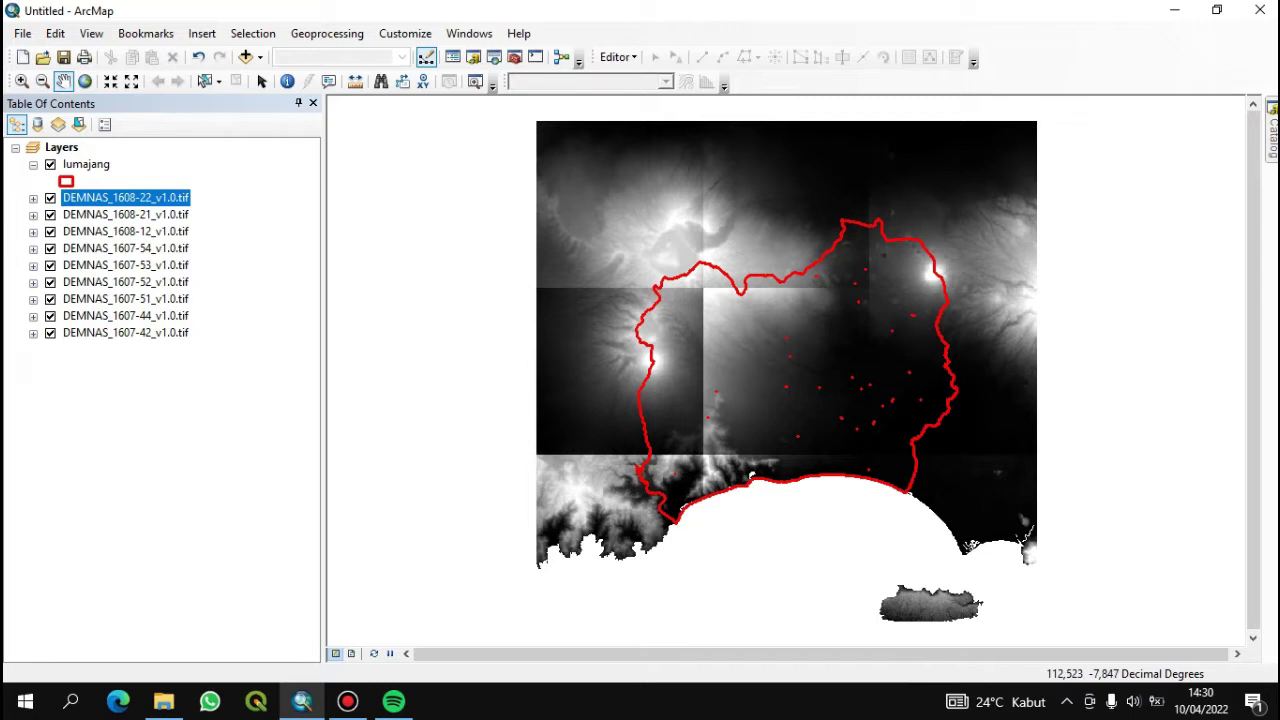
left_click(86, 164)
left_click(50, 164)
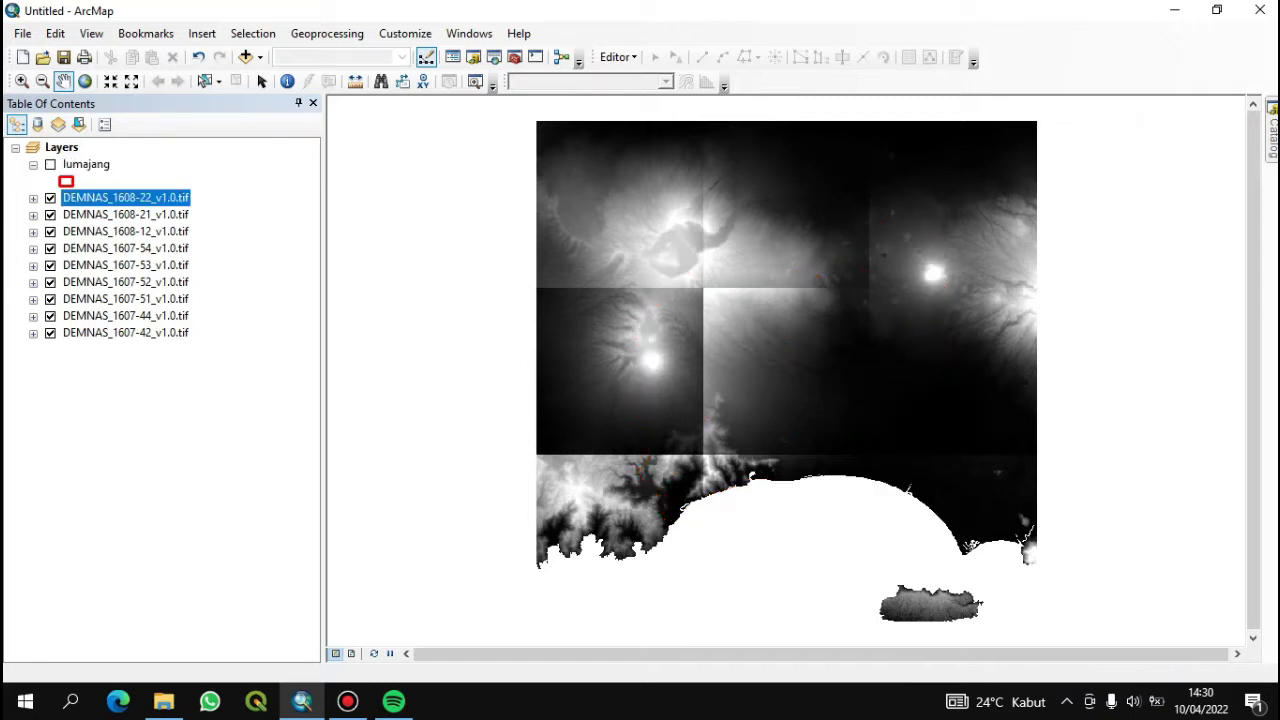
Step: Open the Mosaic To New Raster tool from the Raster Dataset toolset of Data Management Tools
left_click(514, 57)
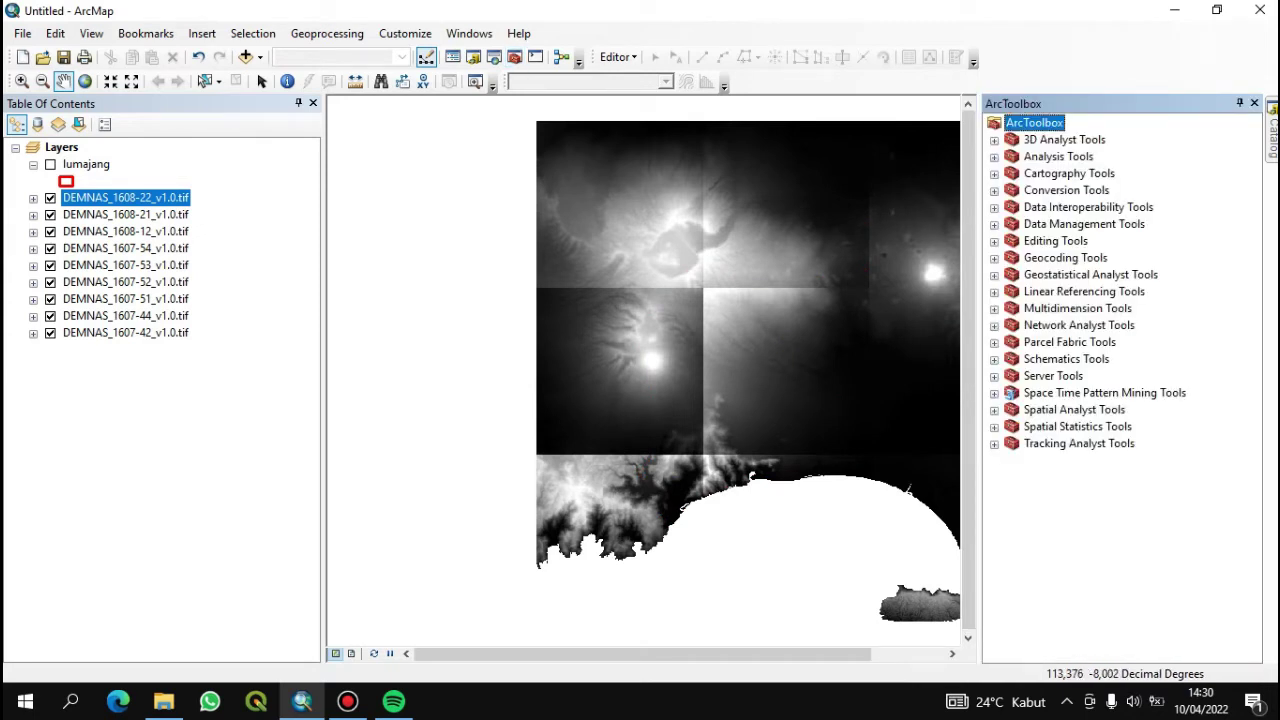
left_click(994, 225)
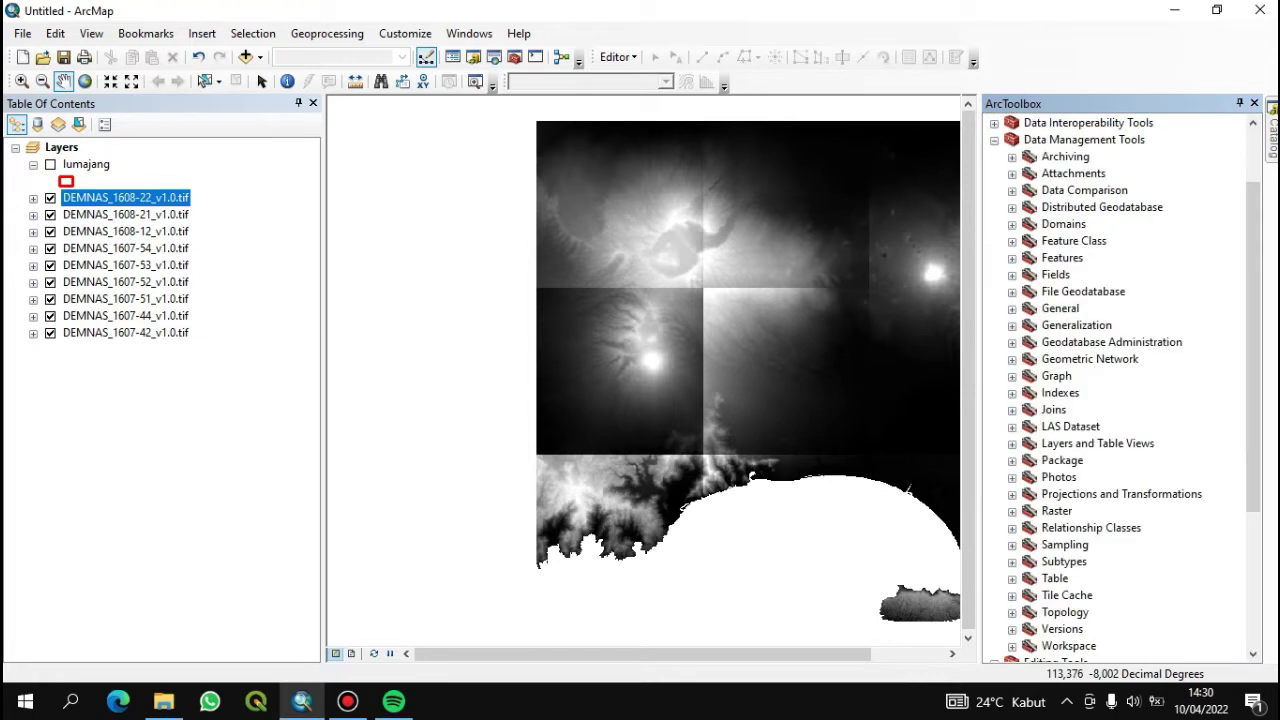
left_click(1012, 511)
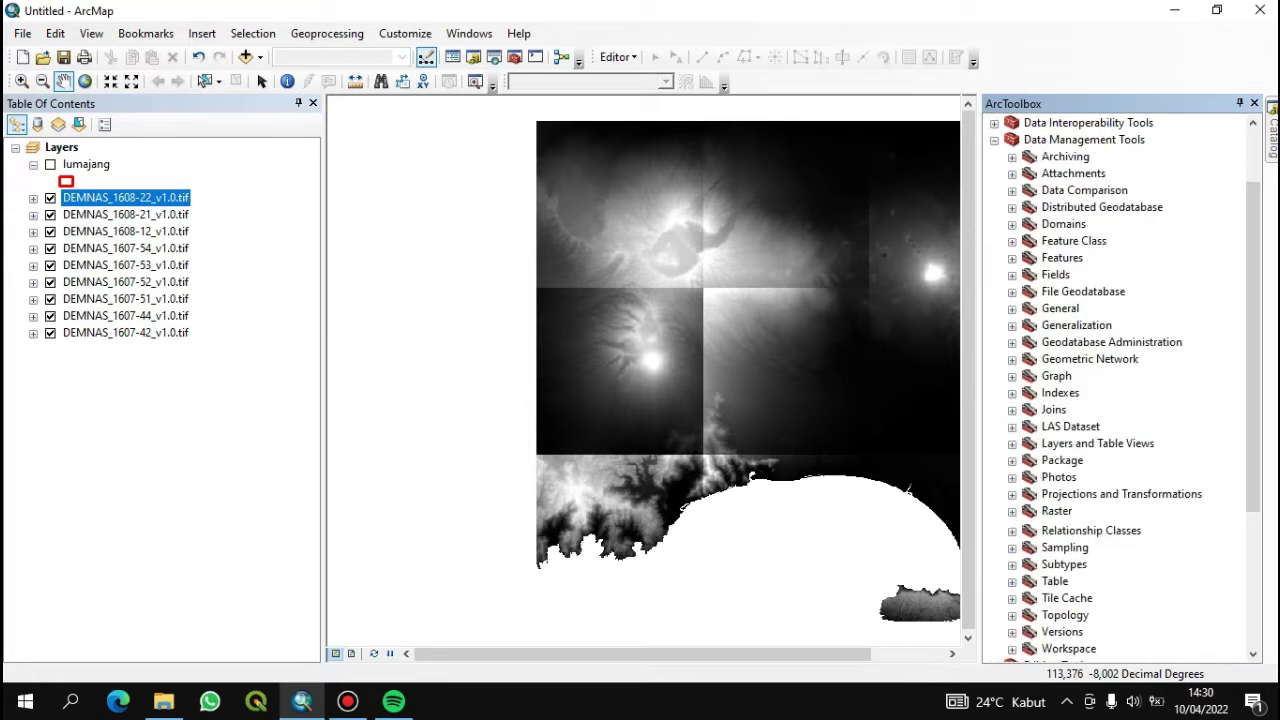
left_click(1030, 561)
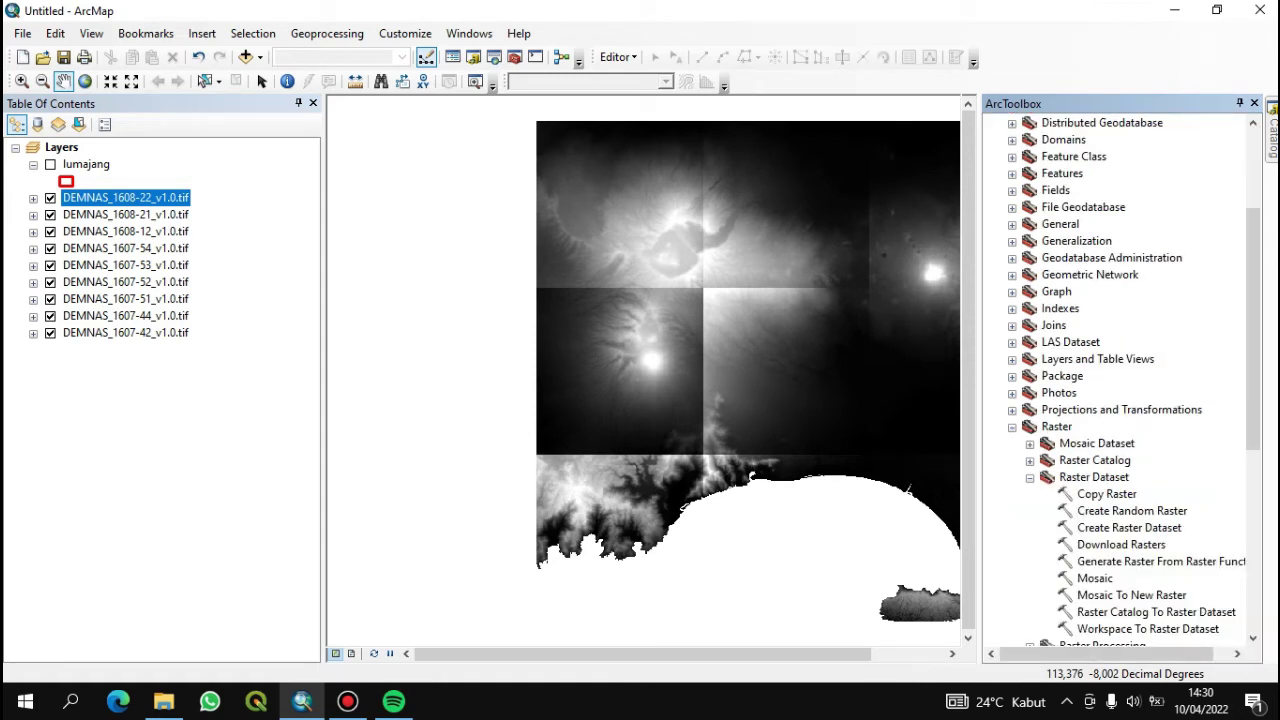
left_click(1131, 595)
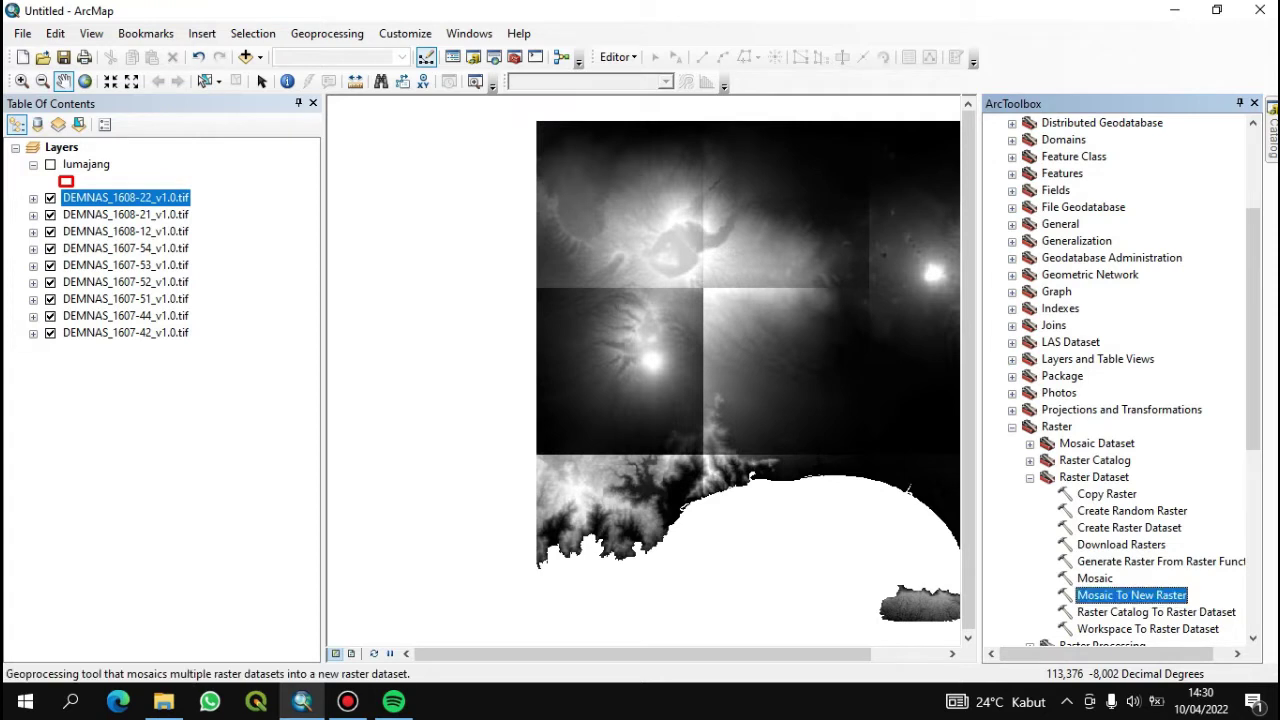
key("Return")
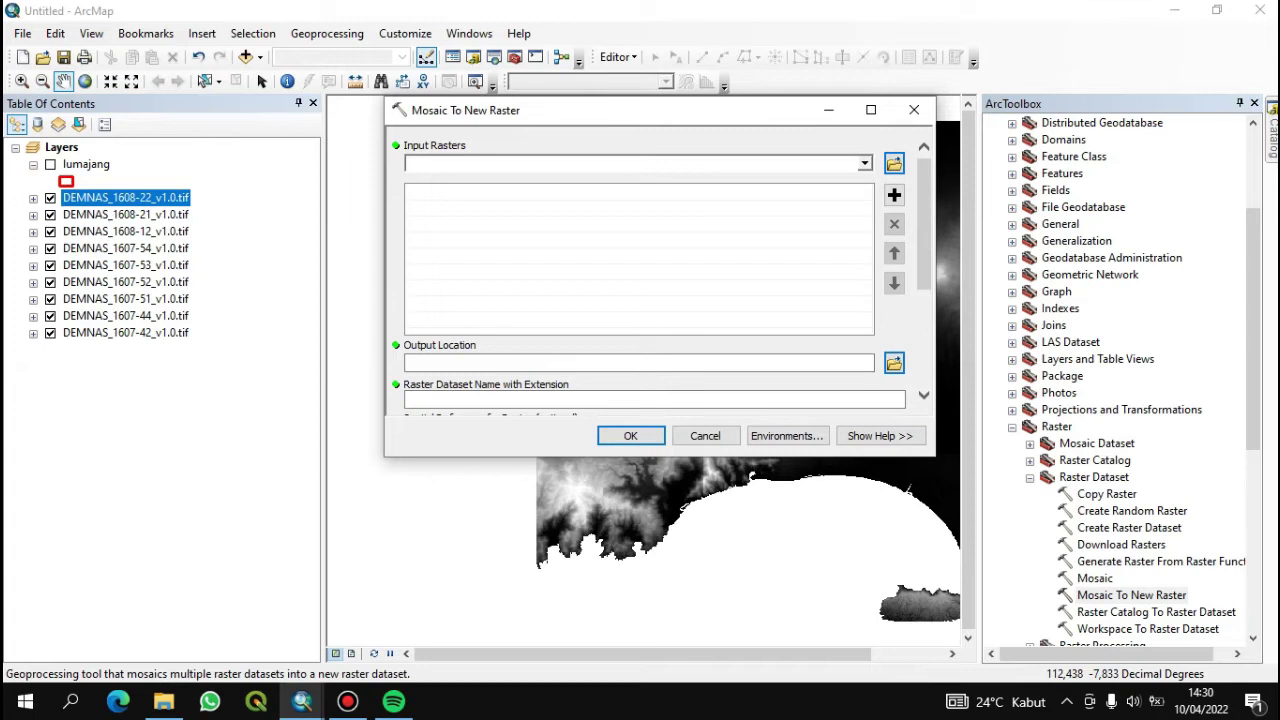
Step: Select all nine DEMNAS tile layers, from 1608-22 to 1607-42, and add them as the mosaic's input rasters
left_click(125, 231, "shift")
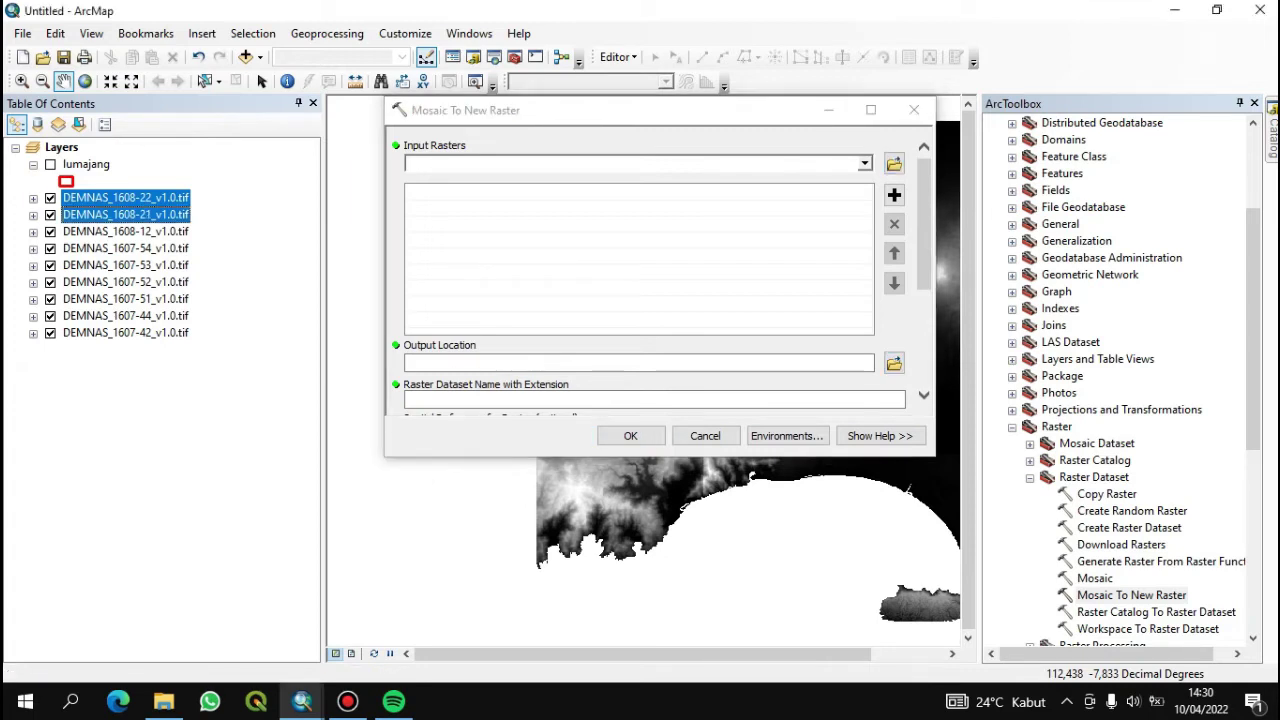
key("shift+Down")
key("shift+Down")
key("shift+Down")
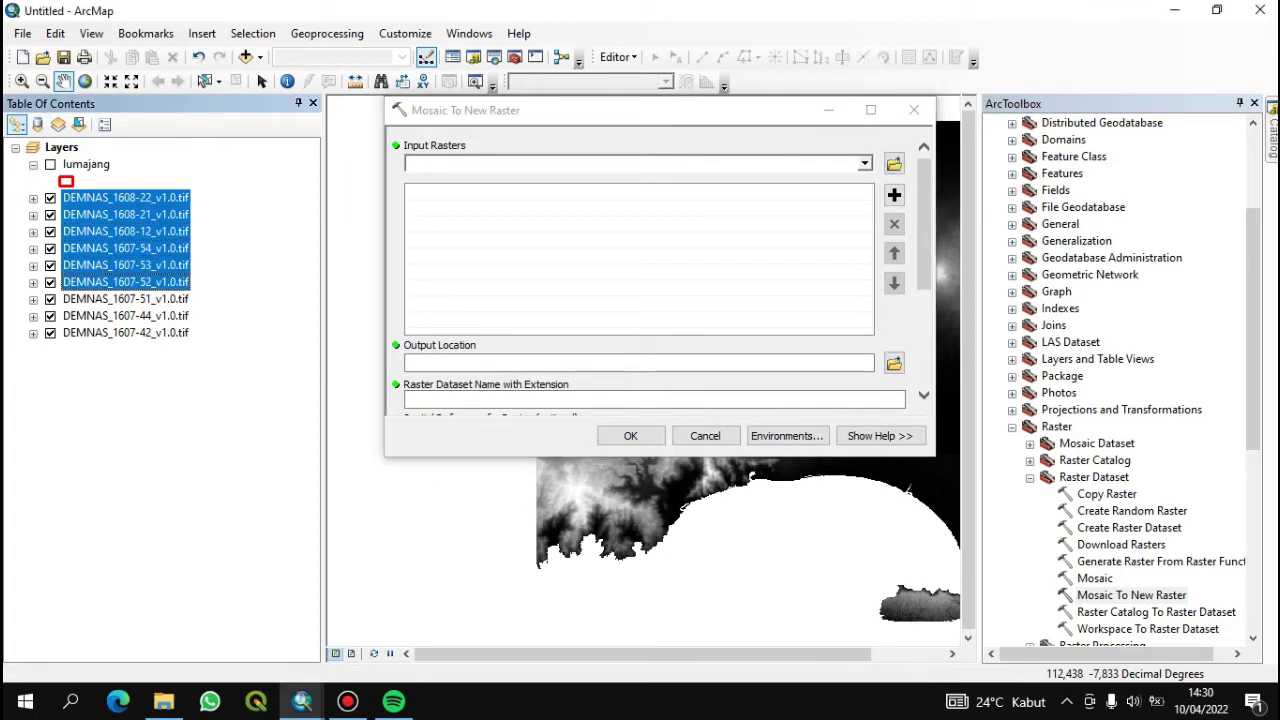
key("shift+Down")
key("shift+Down")
key("shift+Down")
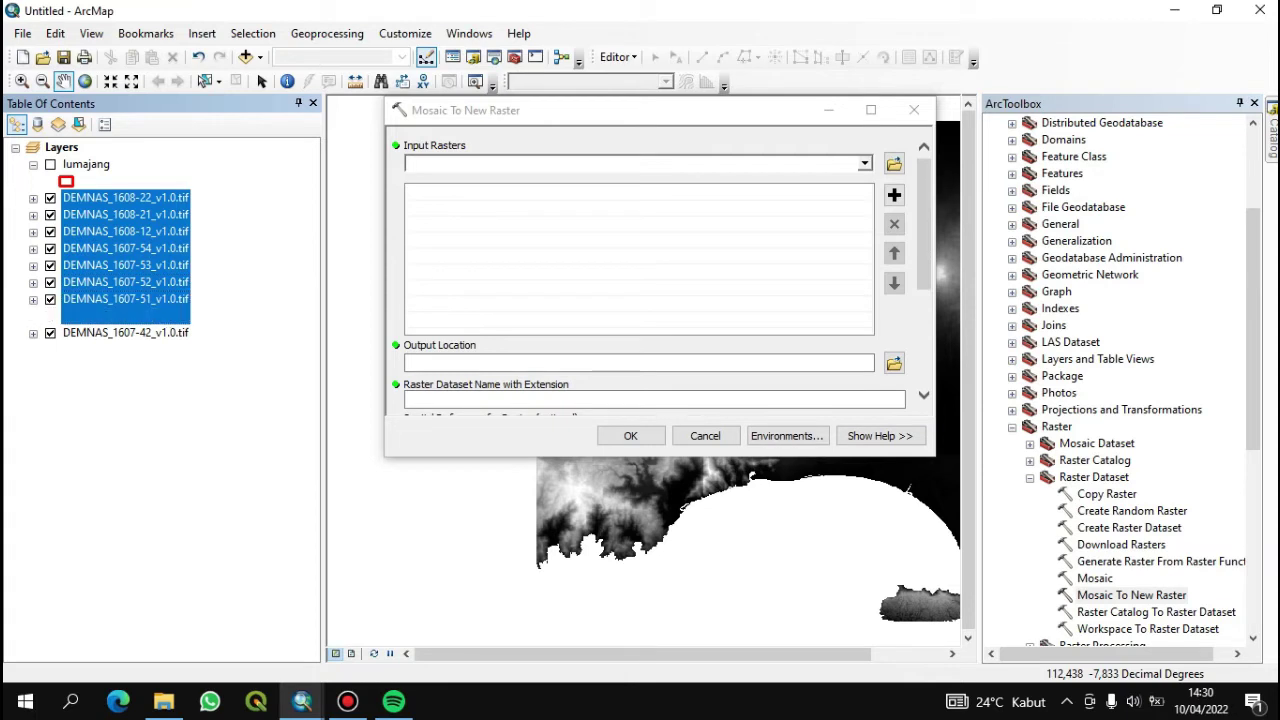
left_click_drag(125, 248, 560, 253)
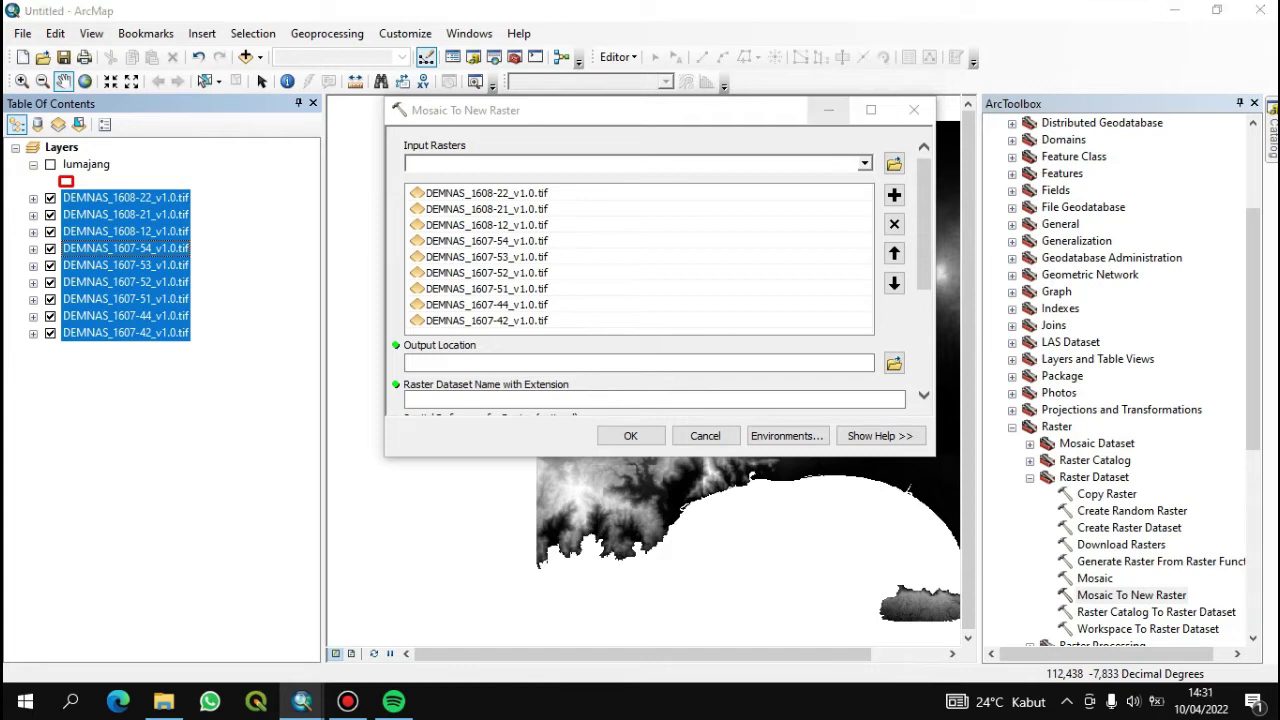
Step: Temporarily hide and reshow the DEMNAS_1608-22 and 1608-21 tiles to view their coverage, and return to the mosaic settings
left_click(828, 110)
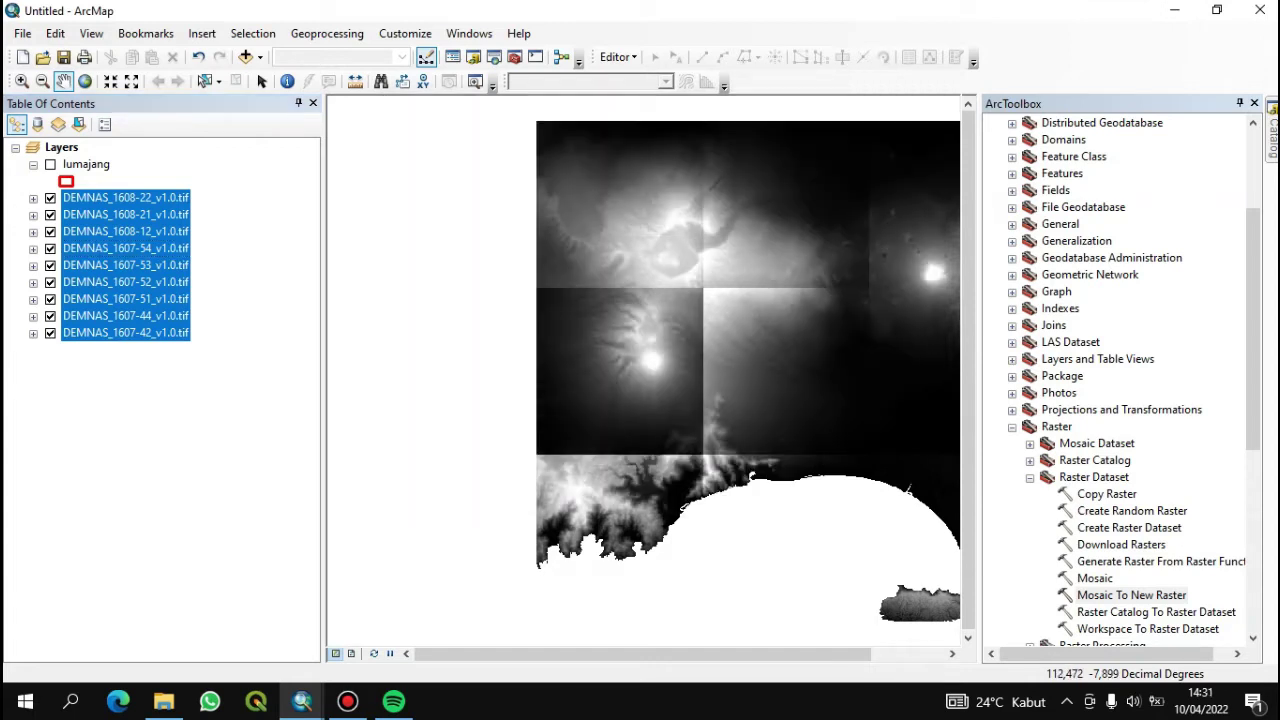
left_click(50, 198)
left_click(50, 215)
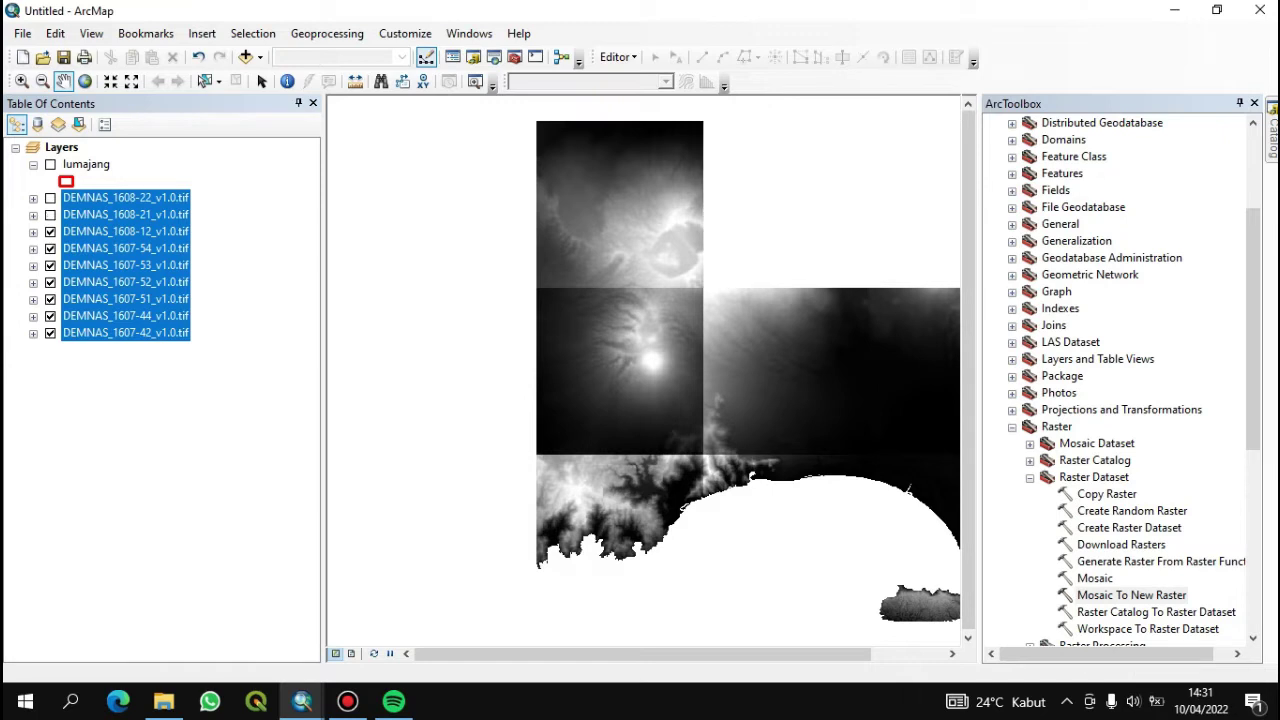
left_click(50, 215)
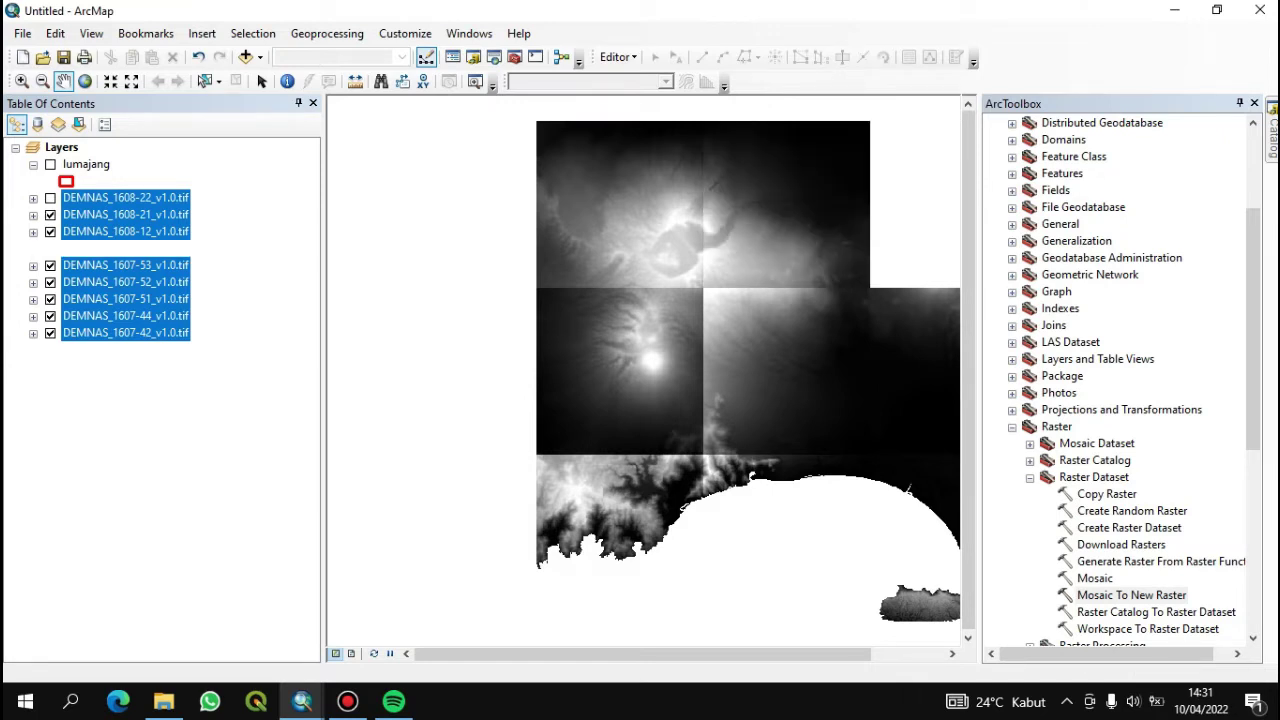
left_click(50, 198)
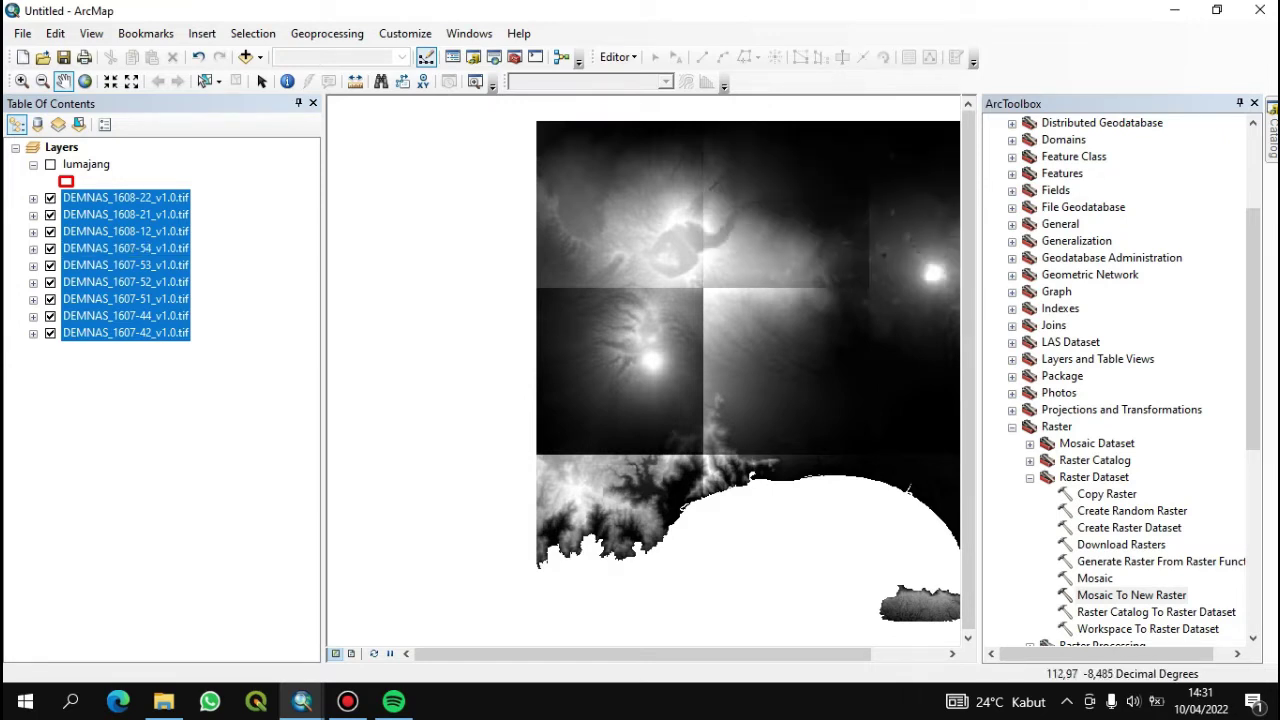
mouse_move(302, 701)
left_click(426, 614)
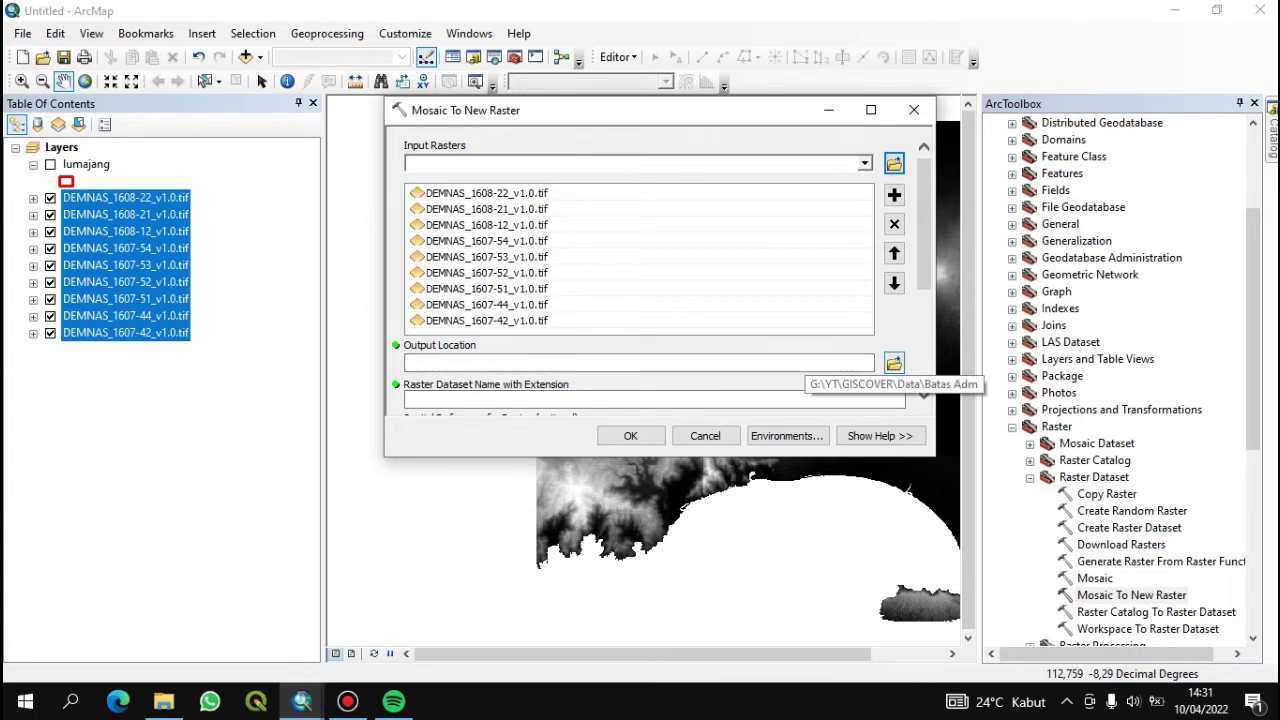
Step: Set the mosaic's output location to the Lumajang folder inside G:\YT\GISCOVER\Data\demnas
left_click(893, 363)
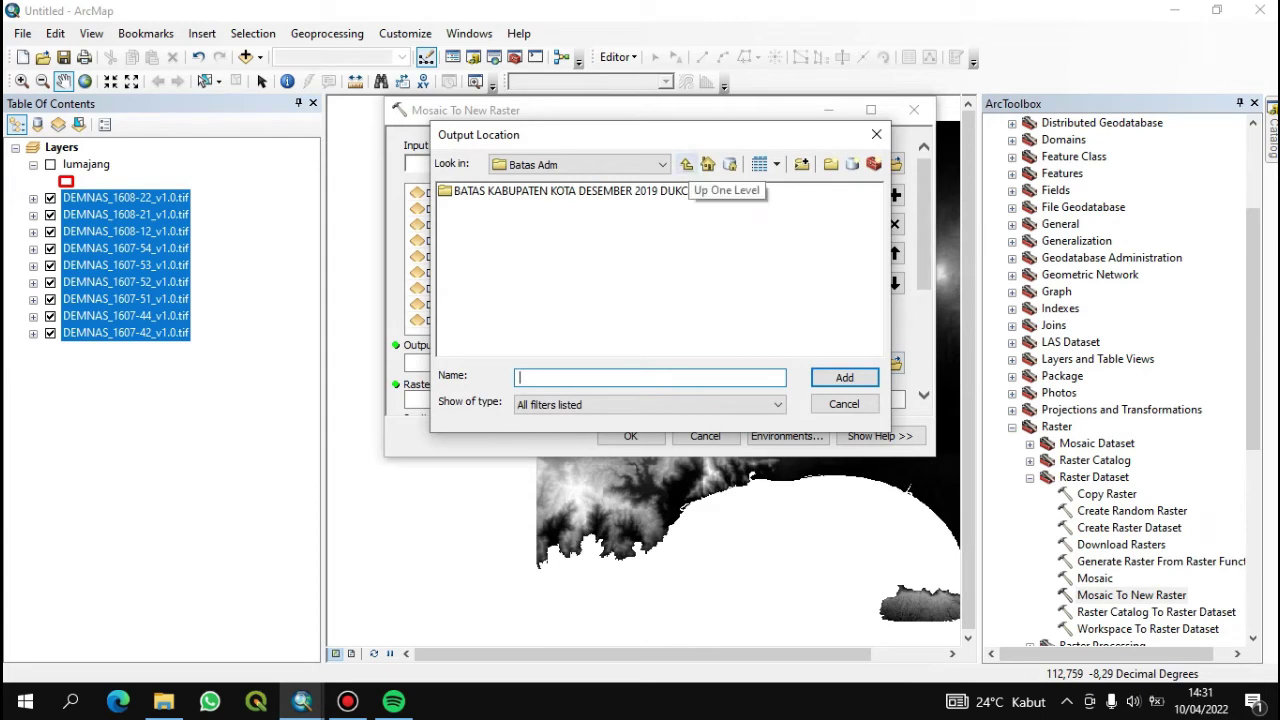
left_click(687, 164)
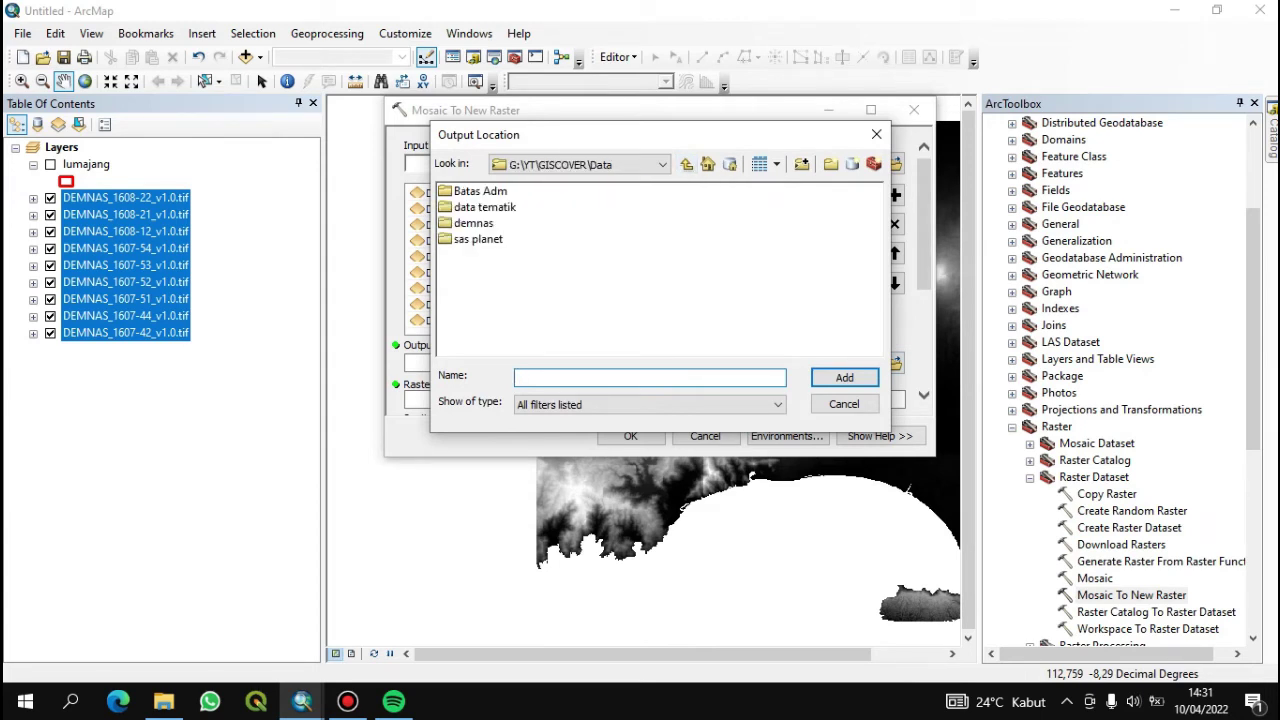
left_click(473, 223)
double_click(473, 223)
double_click(477, 191)
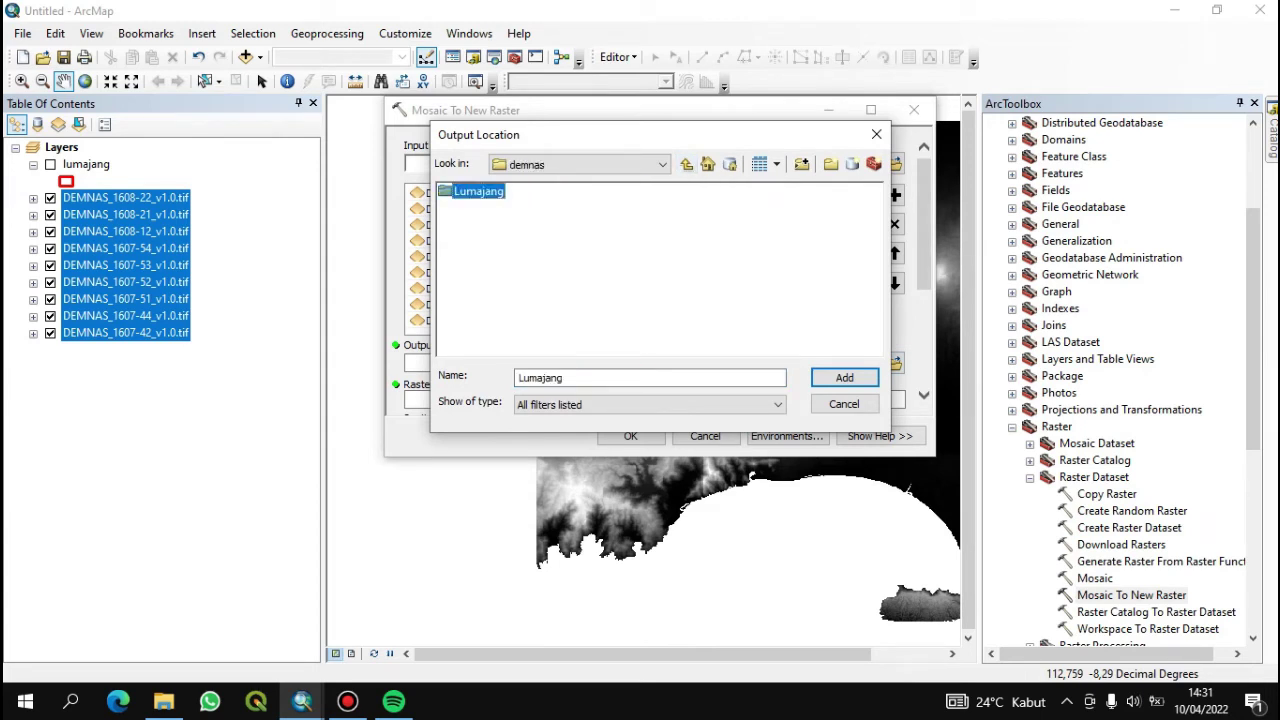
left_click(640, 378)
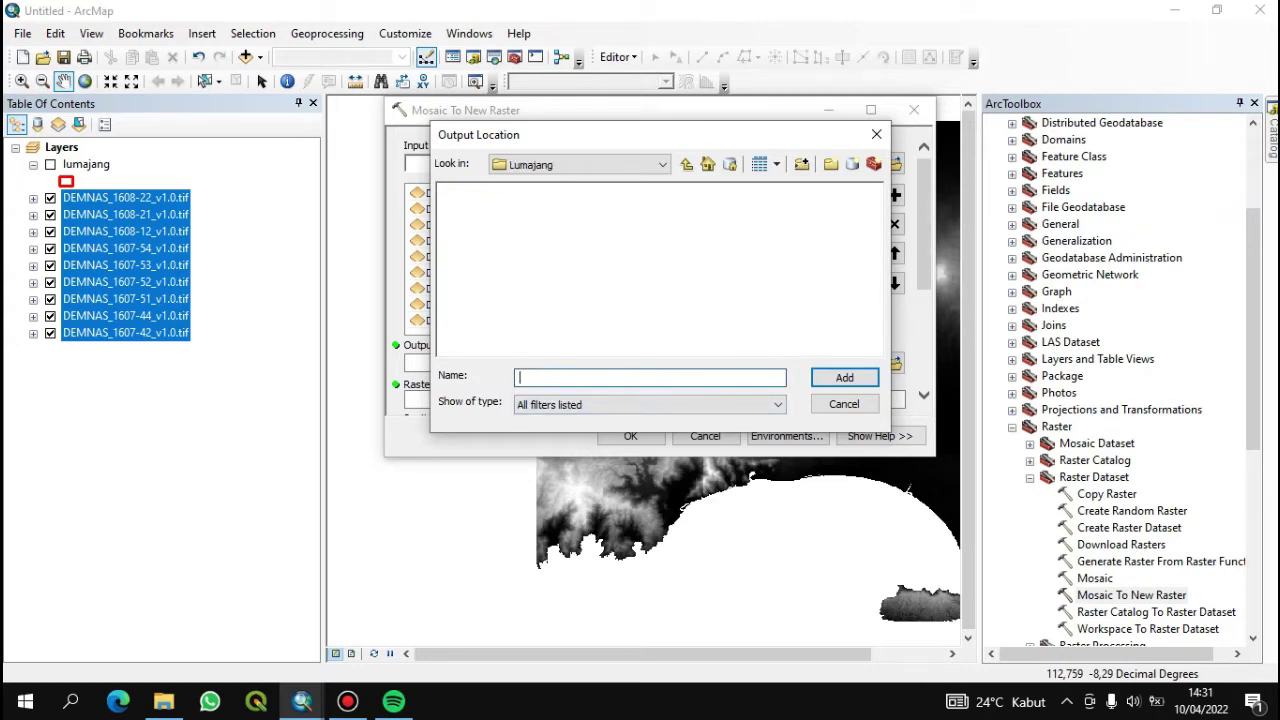
type("lumajang")
left_click(687, 164)
left_click(478, 191)
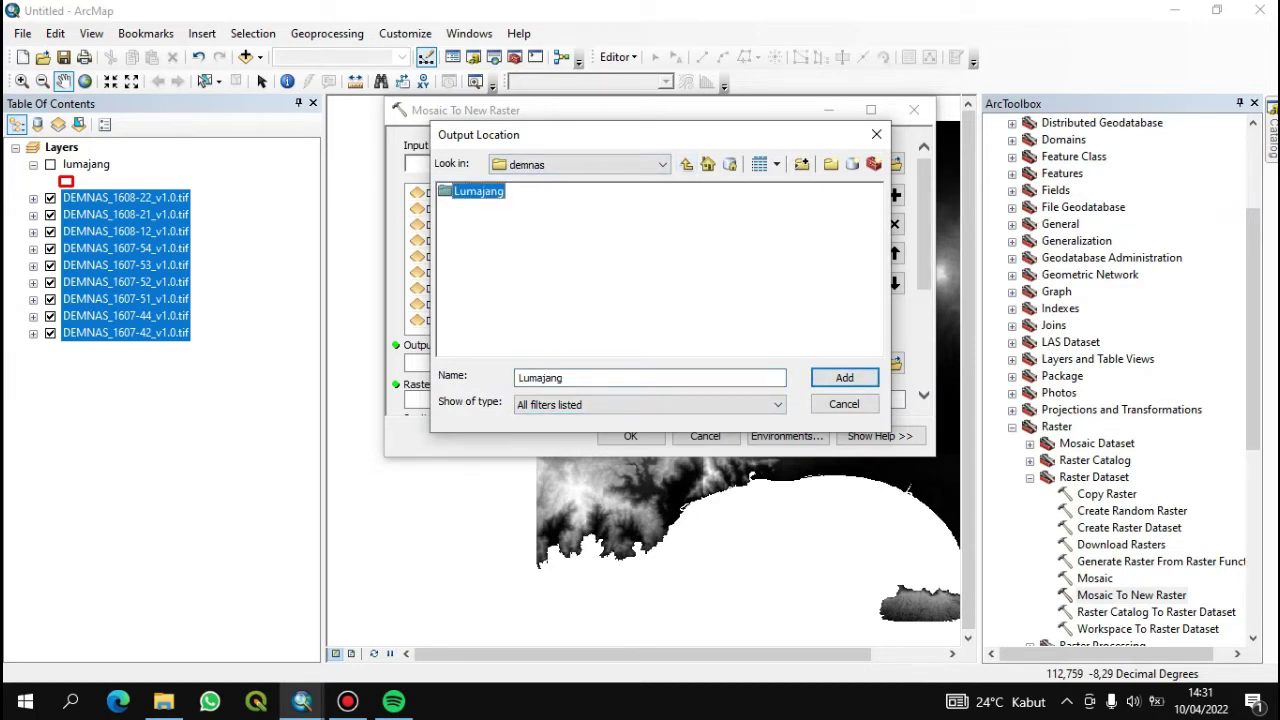
key("Return")
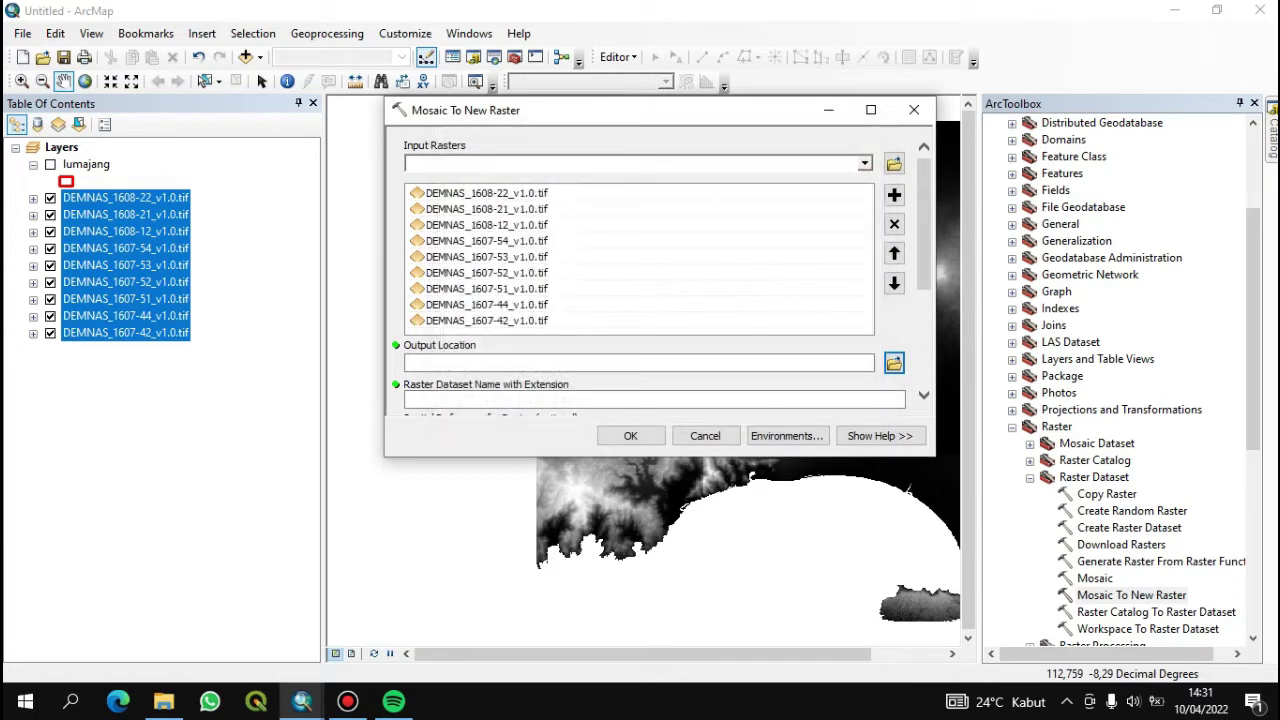
Step: Name the output raster dataset lumajang.tif
left_click_drag(924, 225, 924, 273)
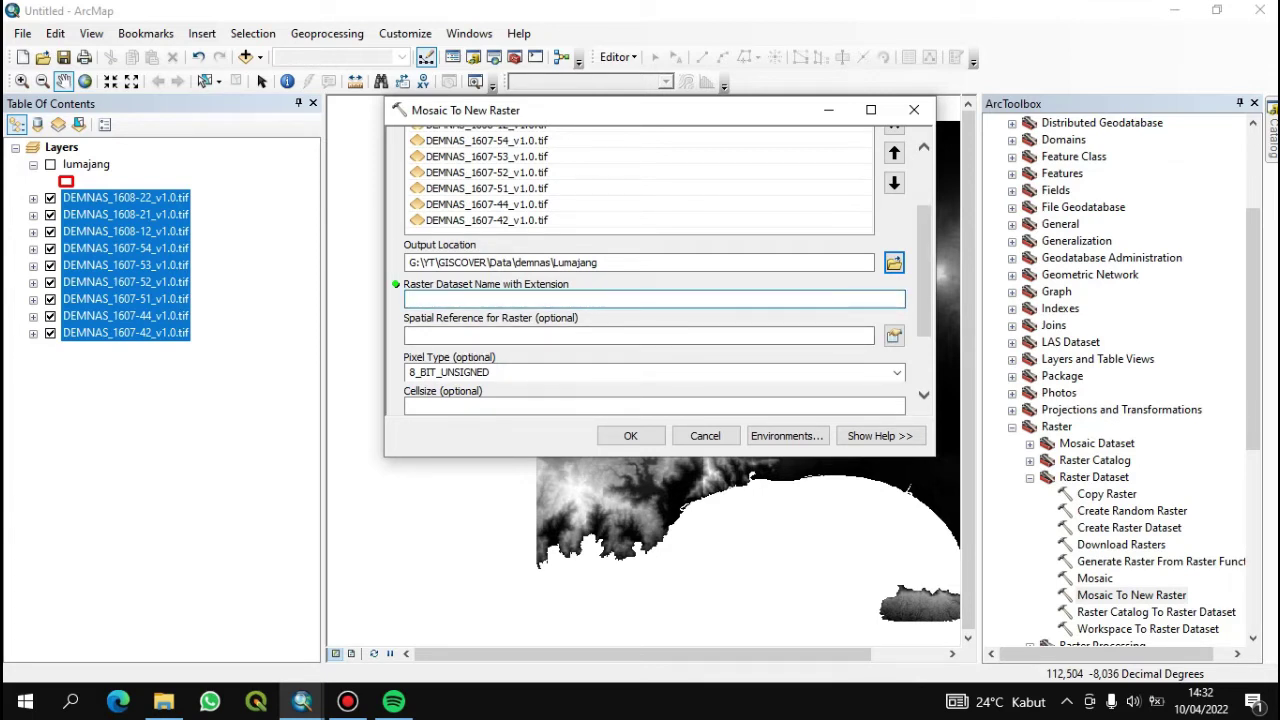
type("lumajang.tif")
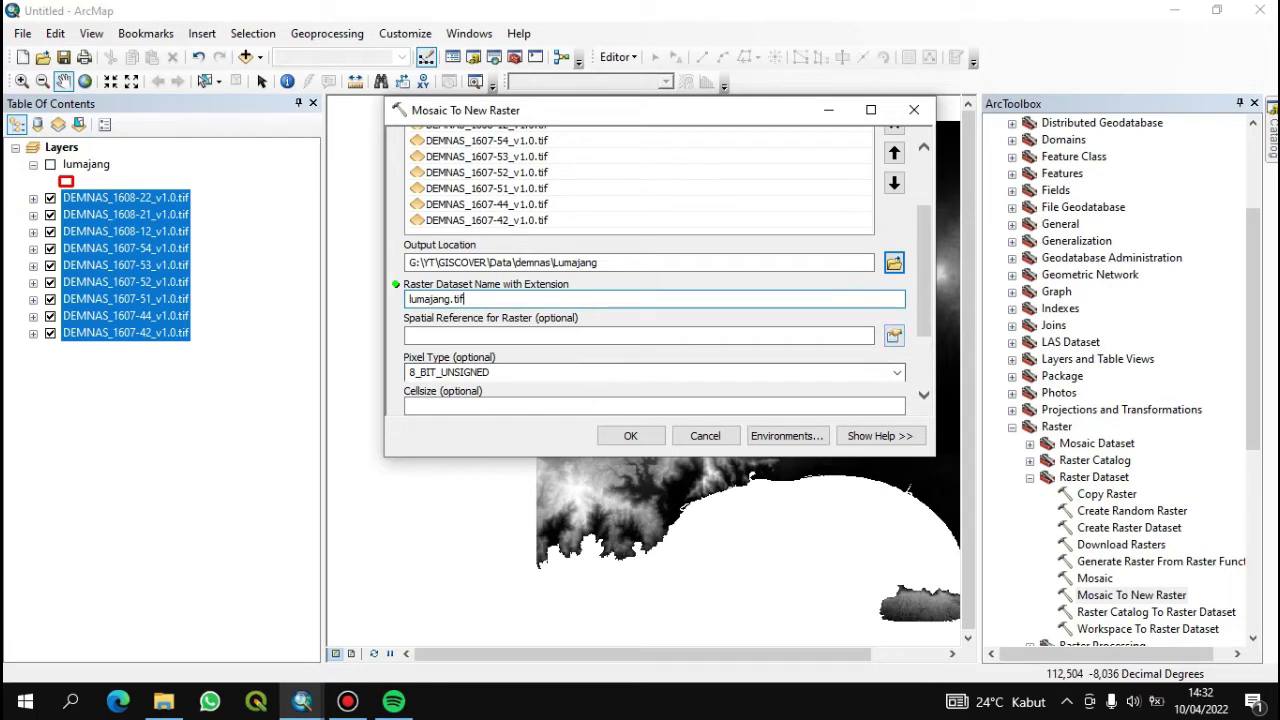
scroll(655, 270, "down", 3)
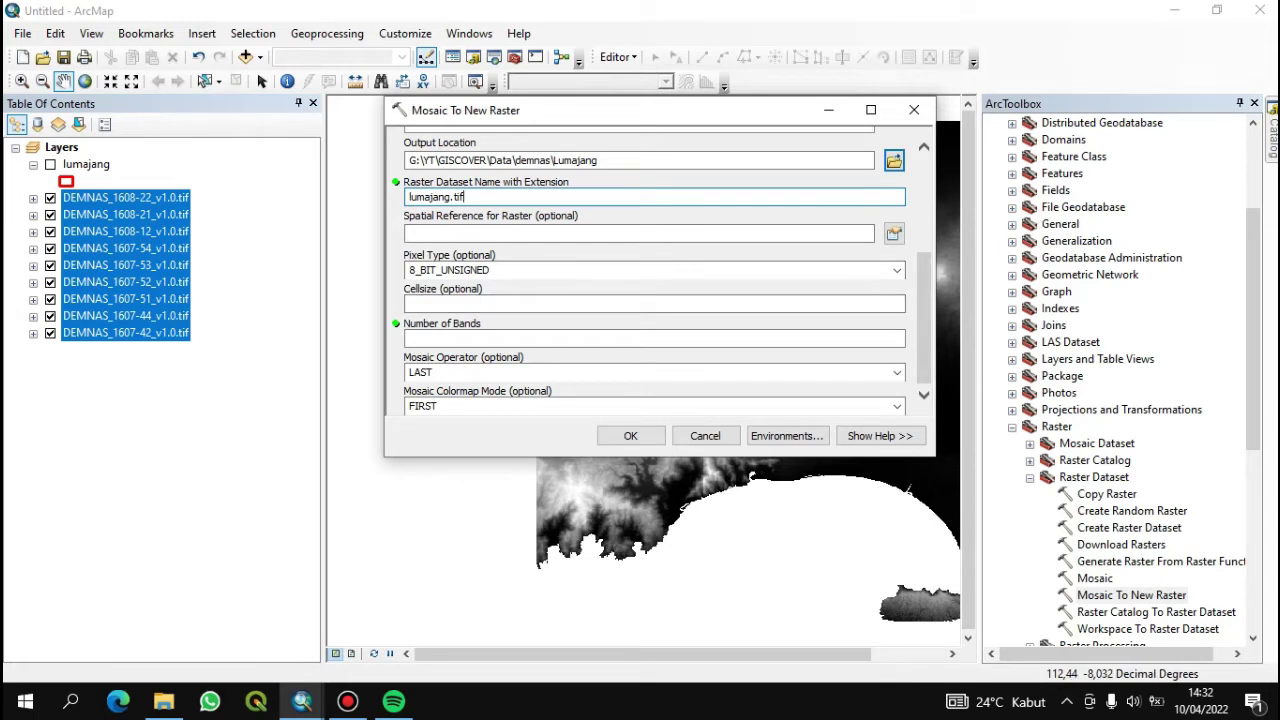
Step: Check the number of bands, pixel type and pixel depth in the source properties of the DEMNAS_1607-42_v1.0.tif layer
right_click(118, 332)
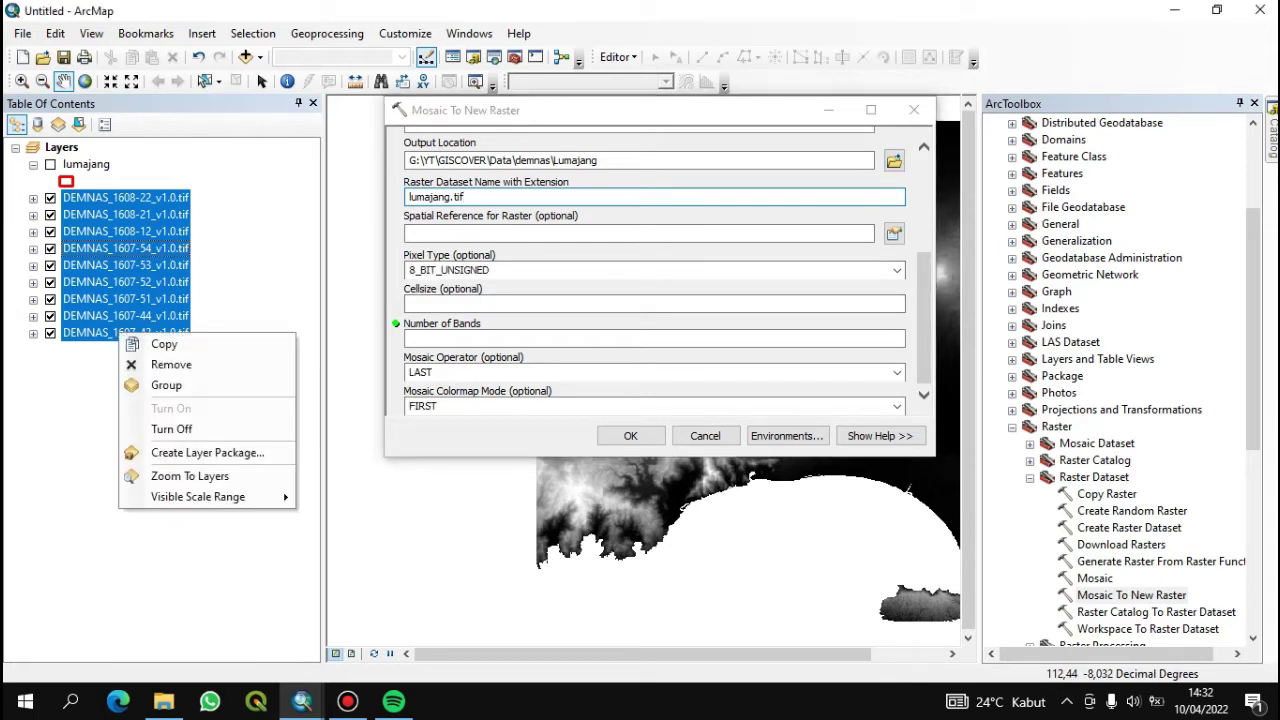
left_click(304, 352)
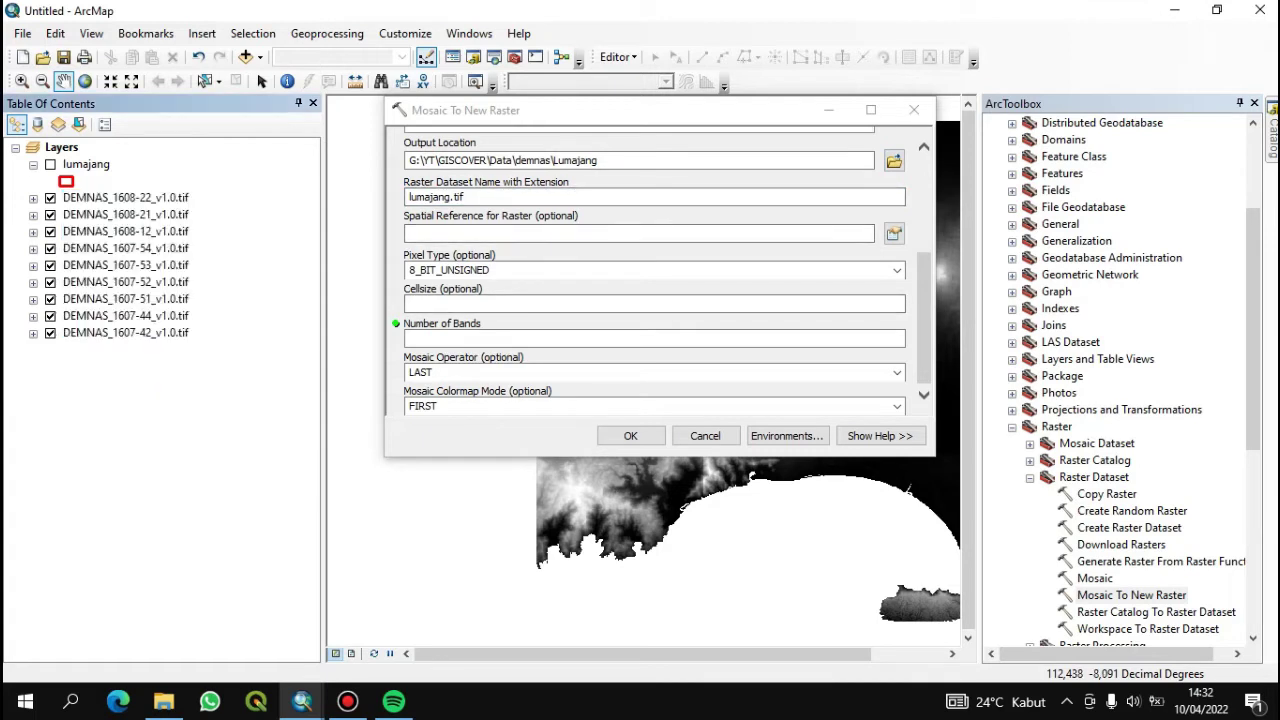
left_click(125, 333)
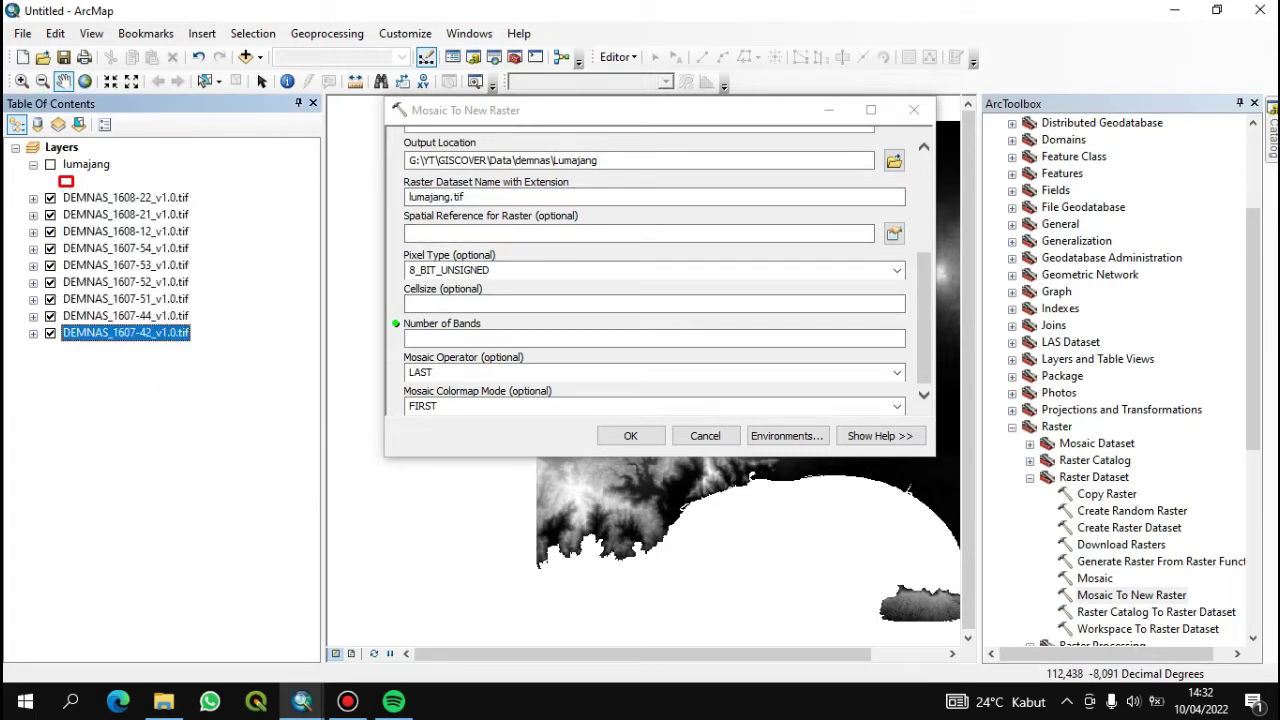
right_click(117, 333)
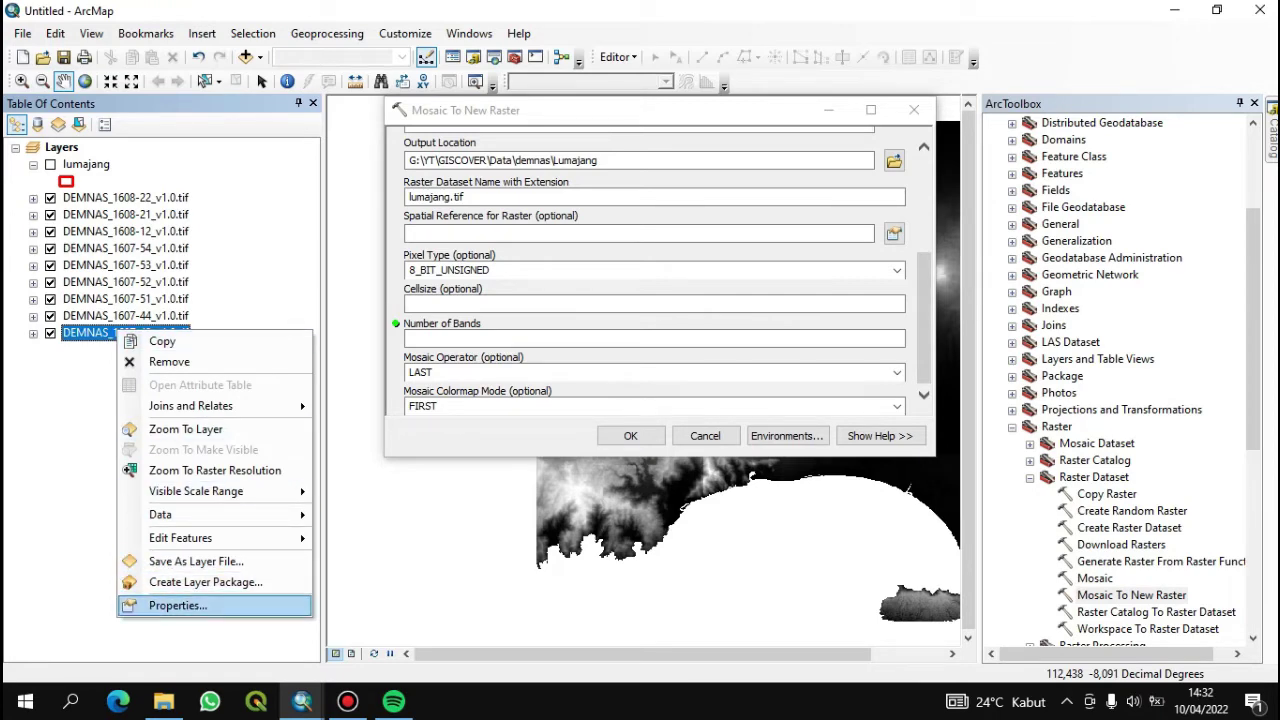
left_click(178, 605)
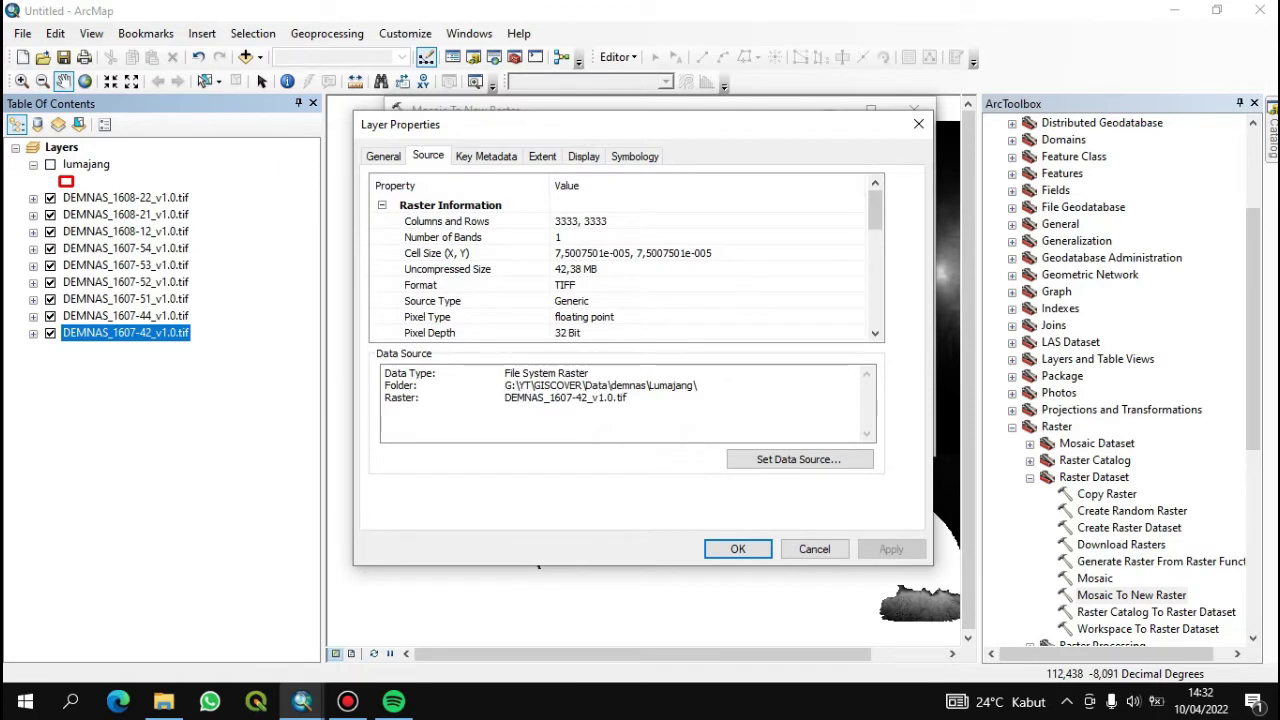
left_click_drag(875, 210, 875, 228)
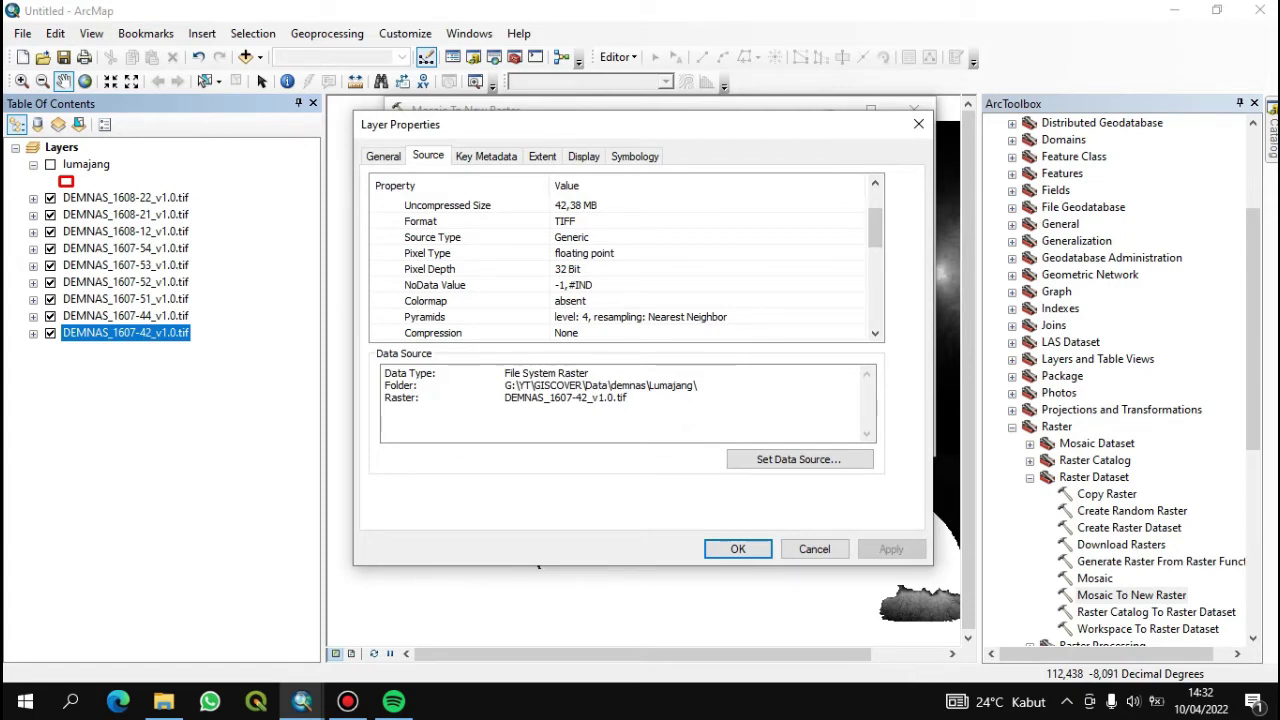
left_click_drag(640, 124, 603, 198)
left_click(882, 198)
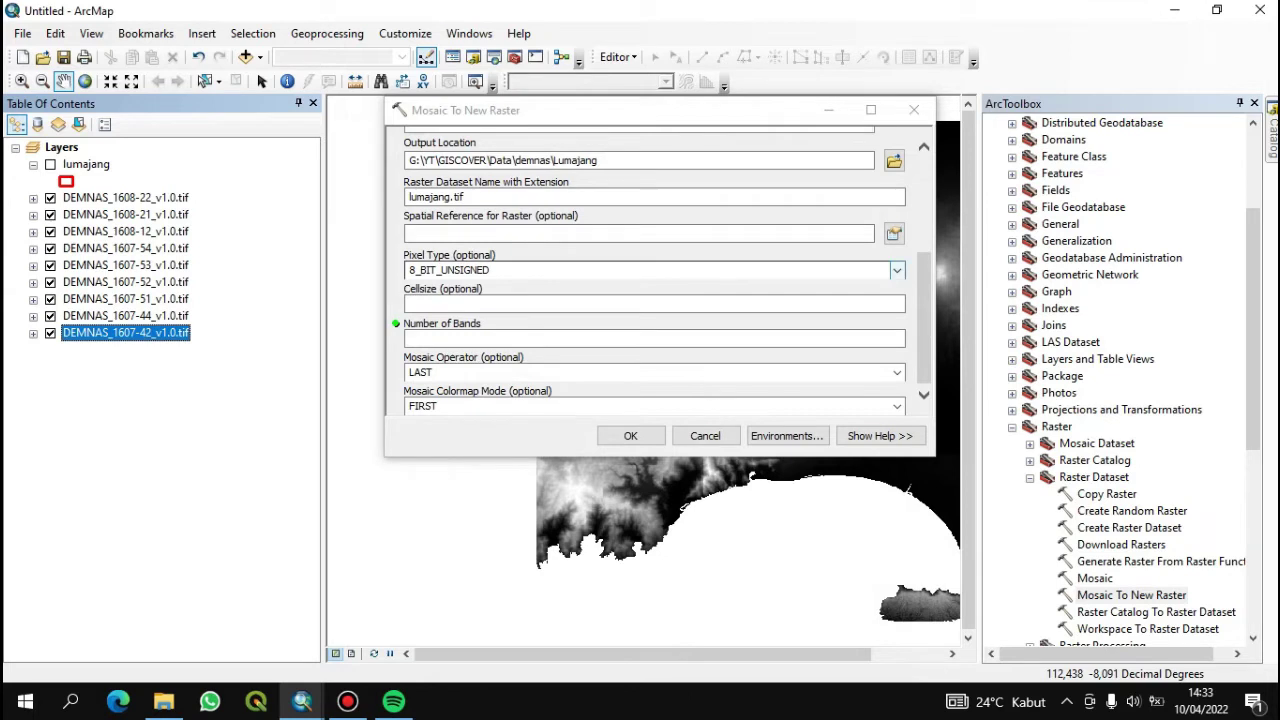
Step: Set the output mosaic's pixel type to 32_BIT_FLOAT
left_click(897, 270)
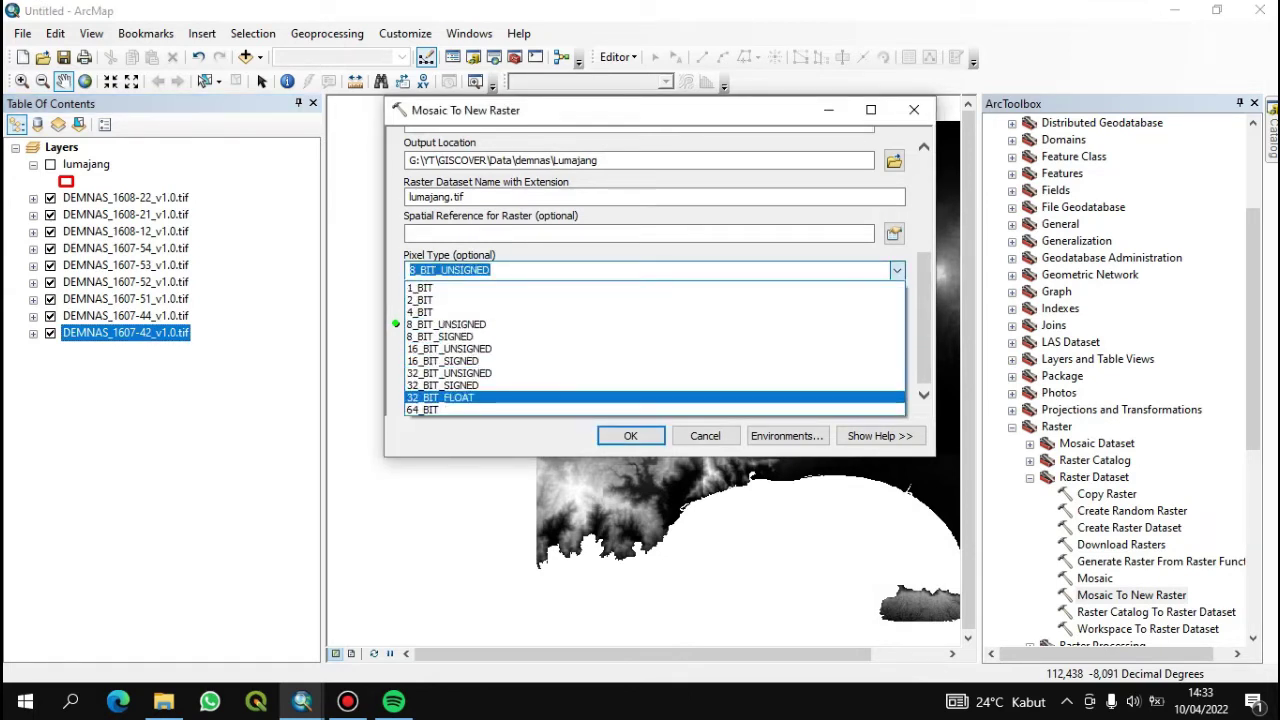
left_click(440, 397)
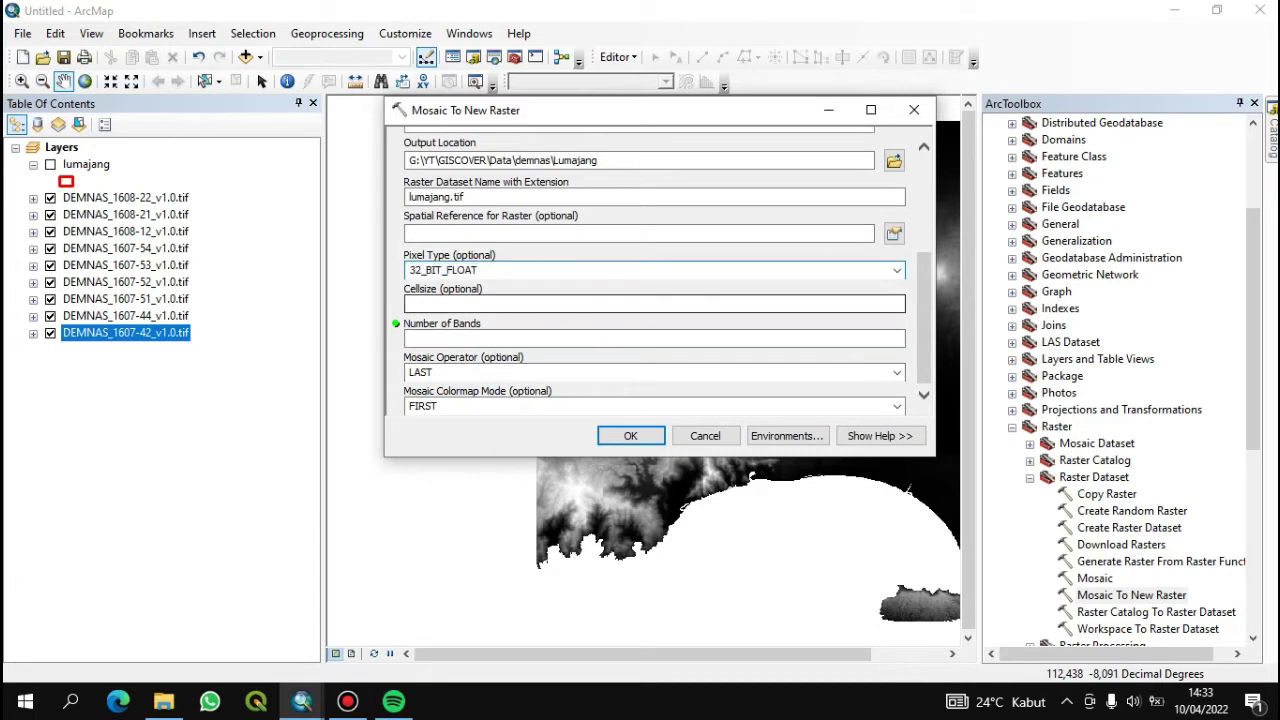
Step: Set the mosaic's number of bands to 1, run Mosaic To New Raster and close the toolbox
left_click(654, 304)
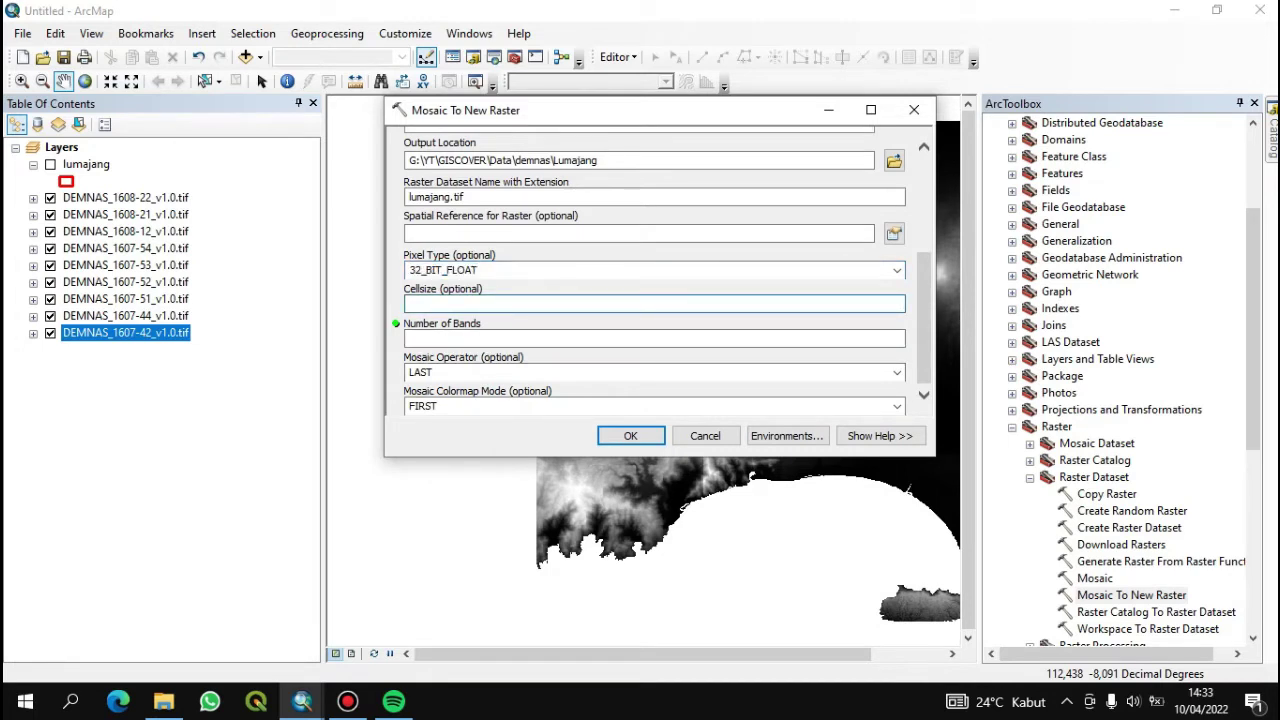
type("1")
key("Tab")
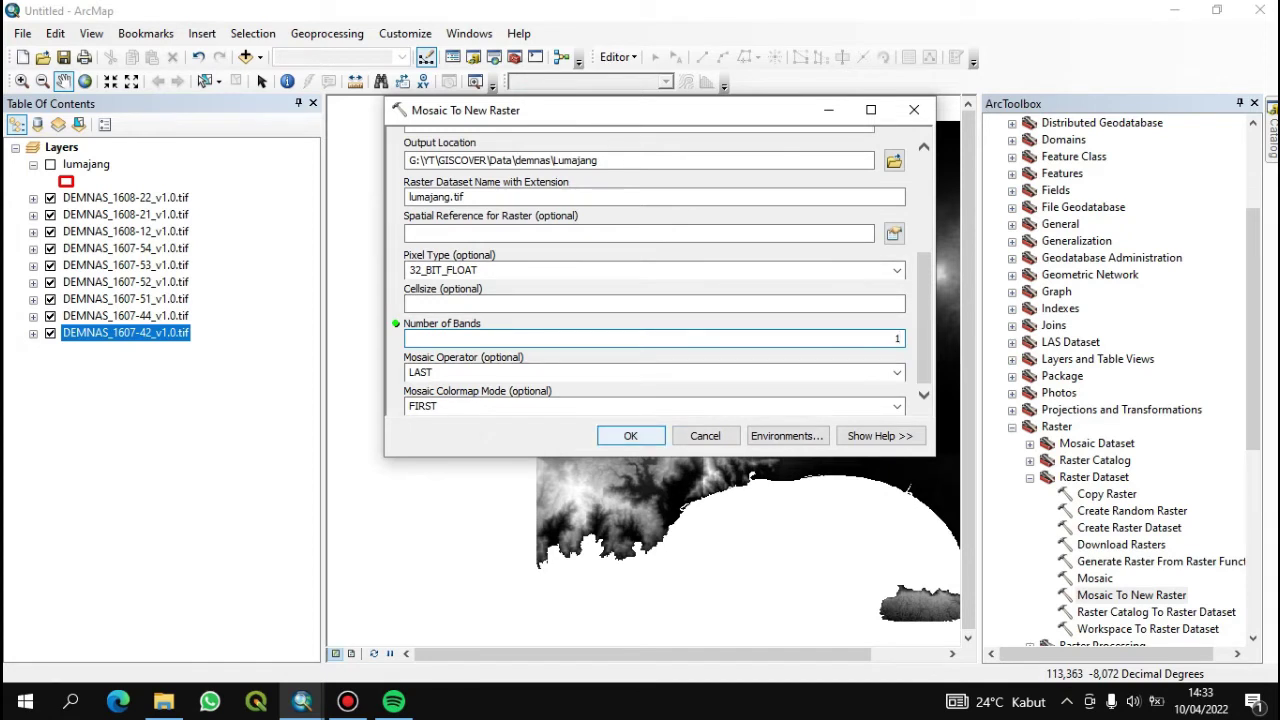
key("Return")
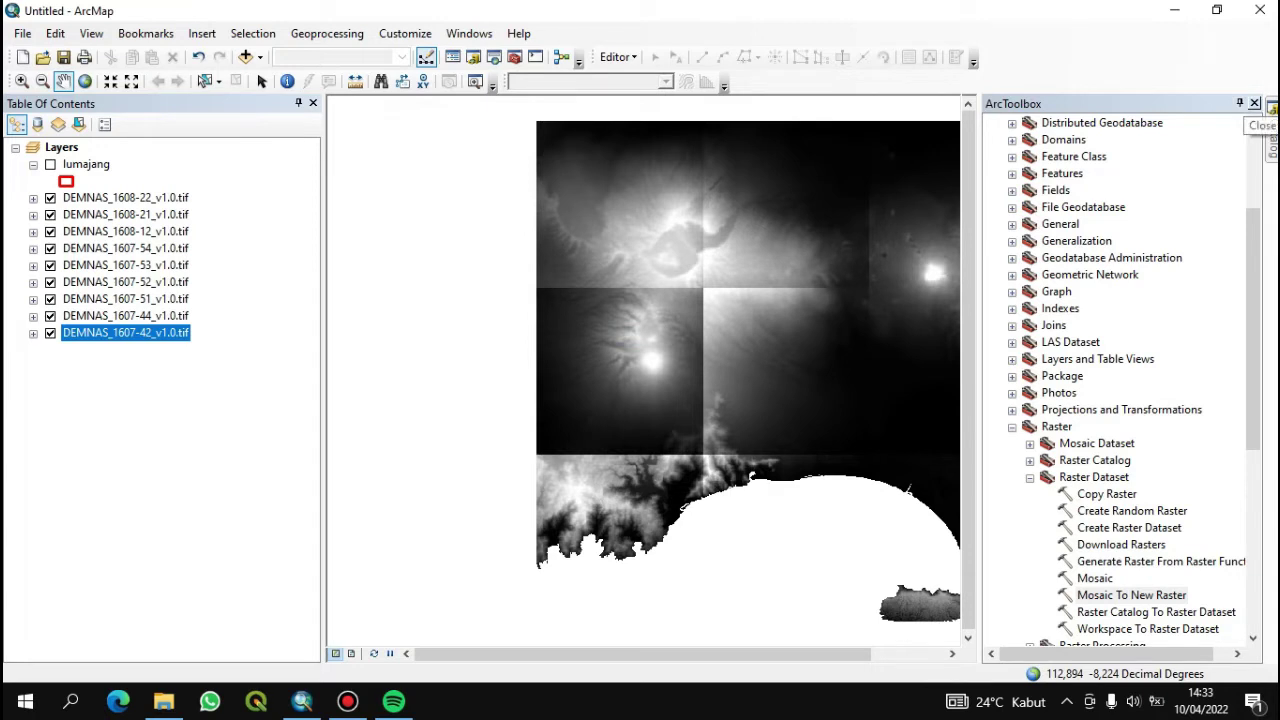
left_click(1254, 103)
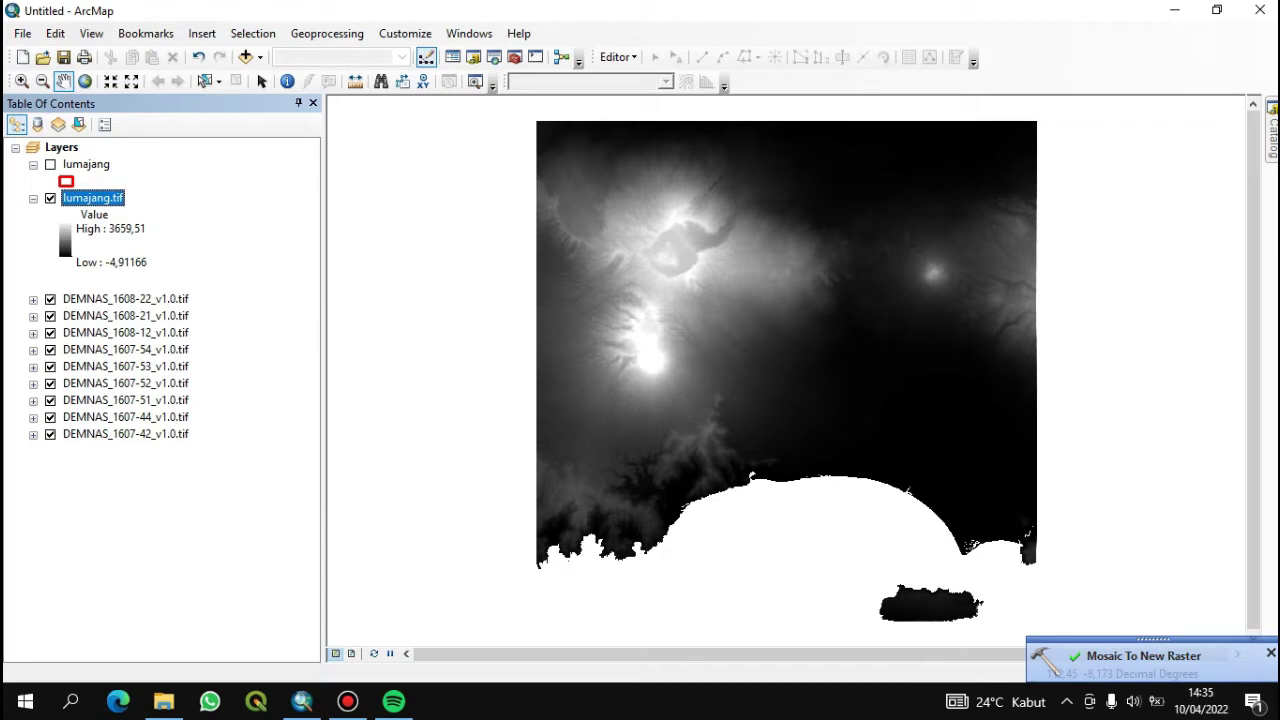
Step: Hide the nine DEMNAS tile layers and show the lumajang boundary layer over the merged lumajang.tif
key("shift+F10")
key("Escape")
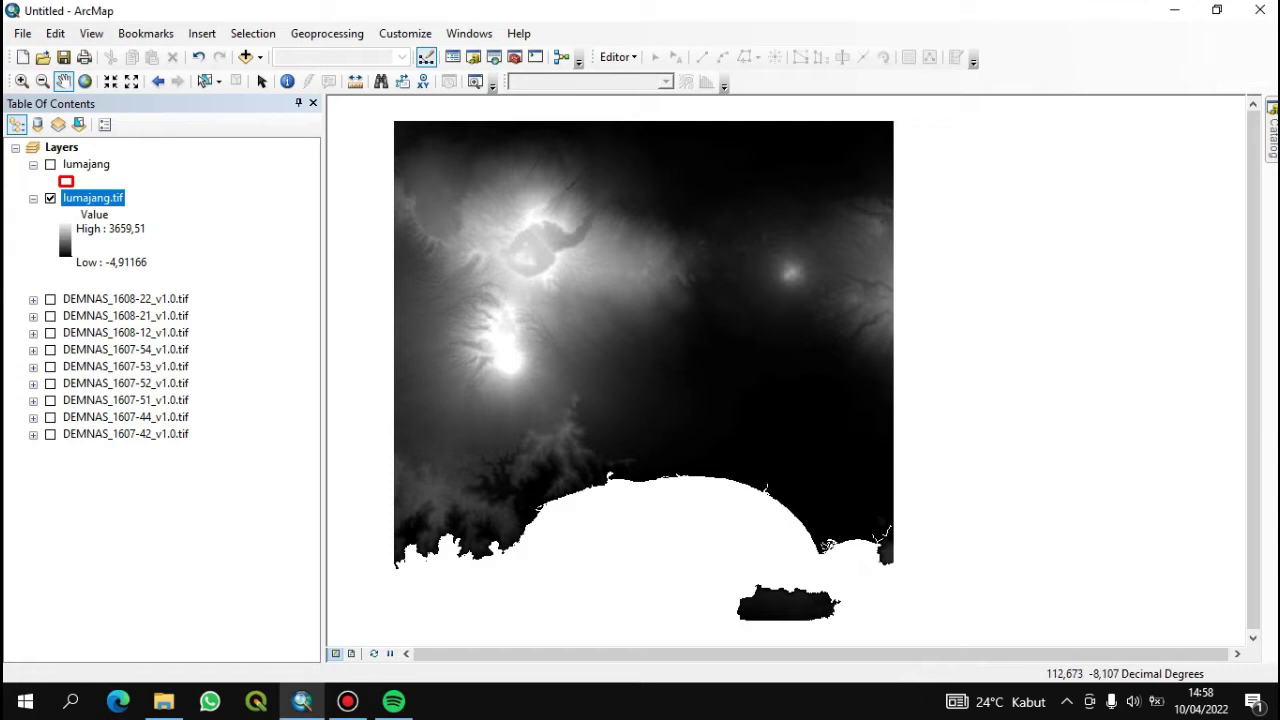
left_click(86, 165)
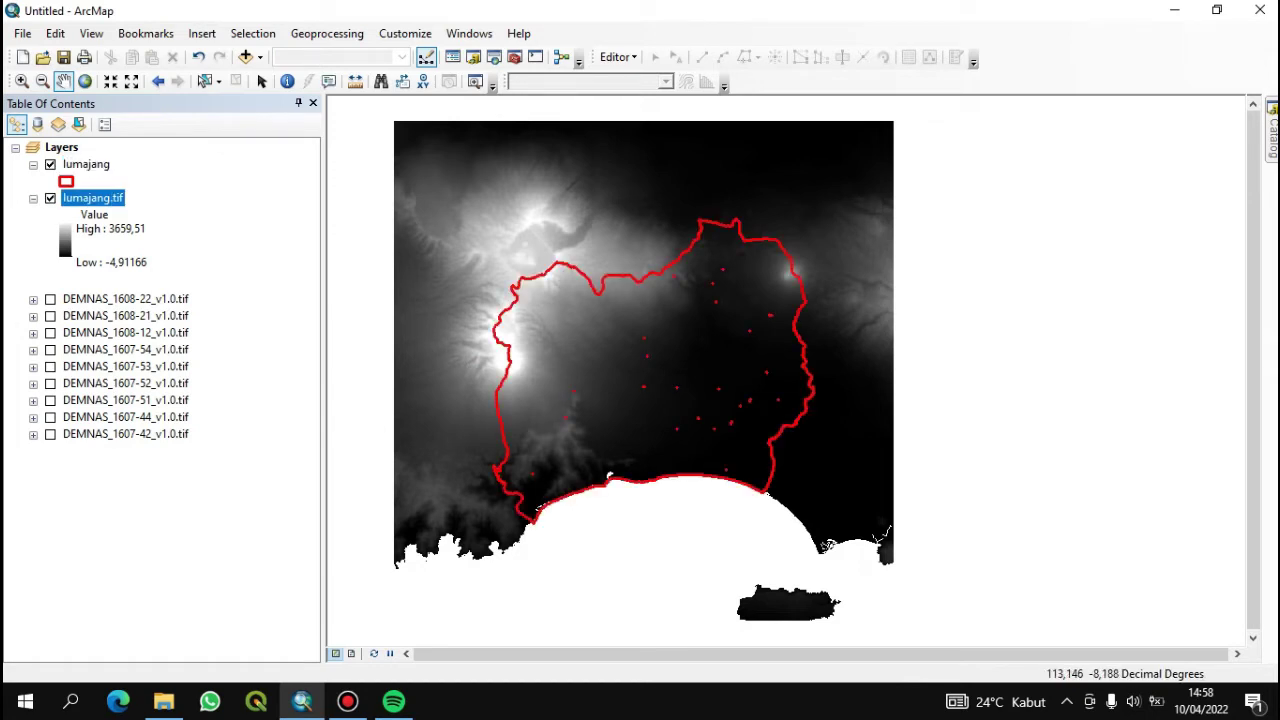
left_click(86, 165)
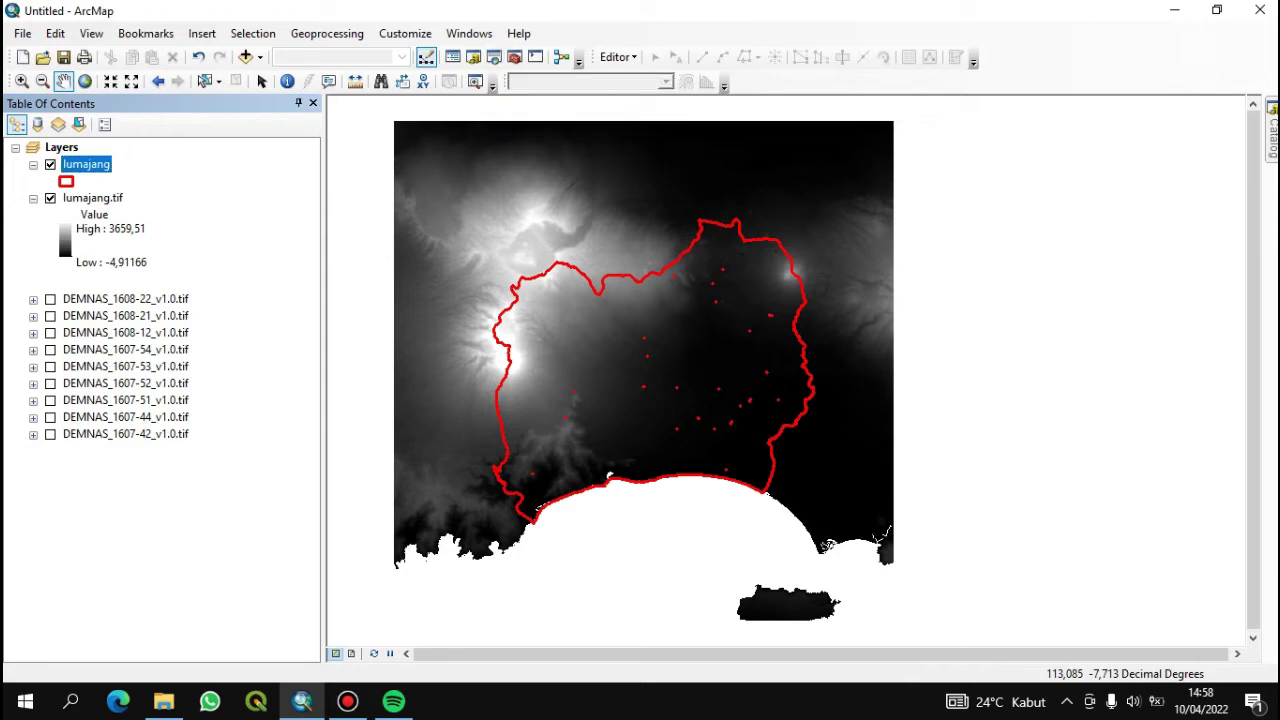
Step: Search the tools for "clip raster" and open Clip (Data Management)
left_click(494, 57)
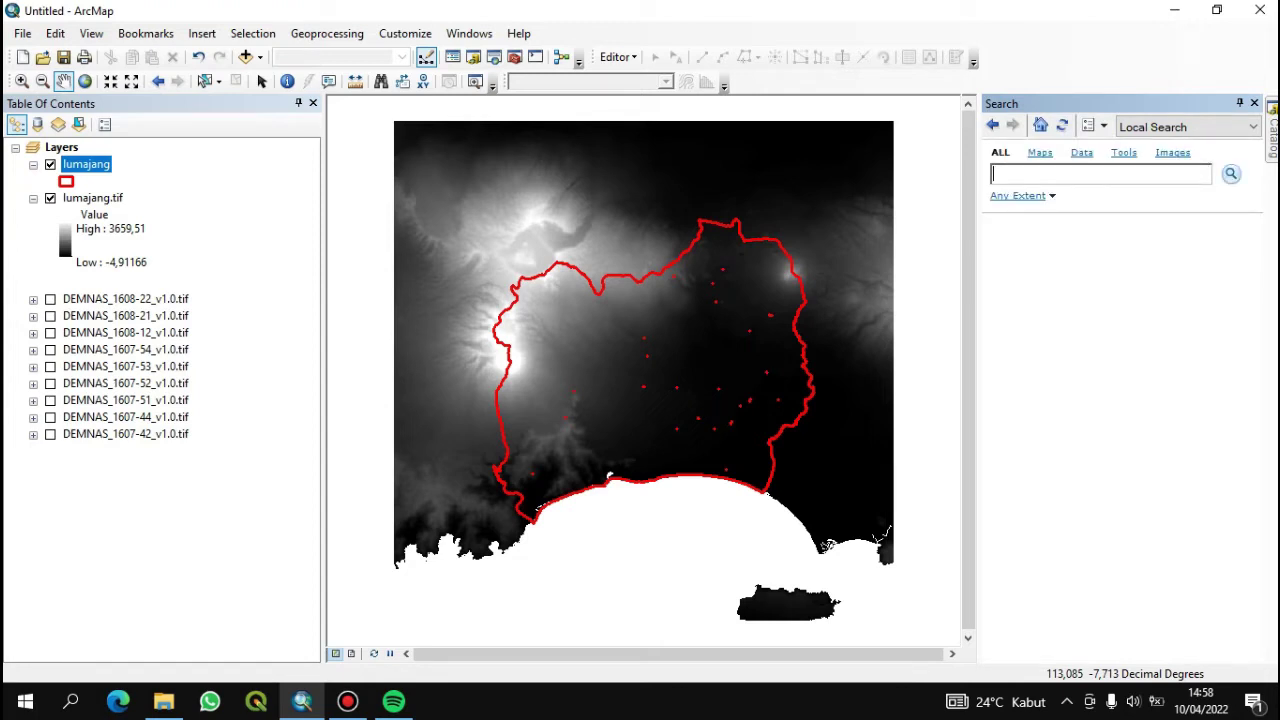
type("clip raster")
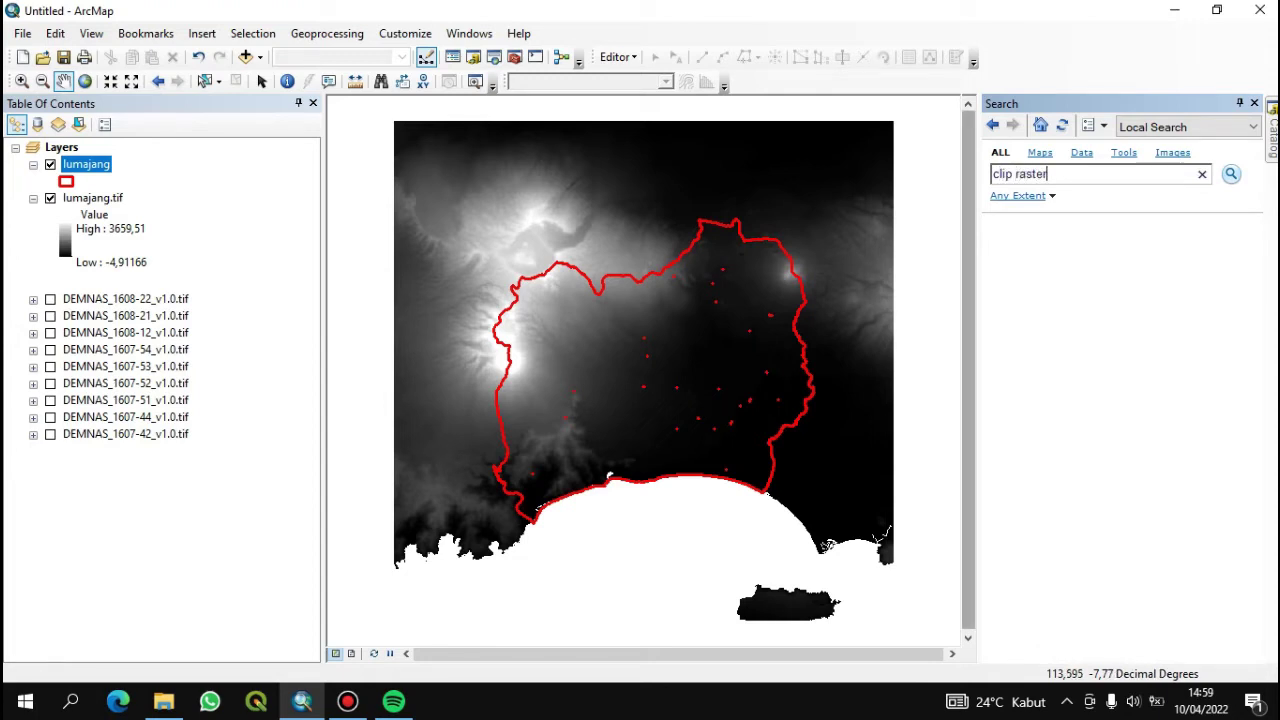
key("Return")
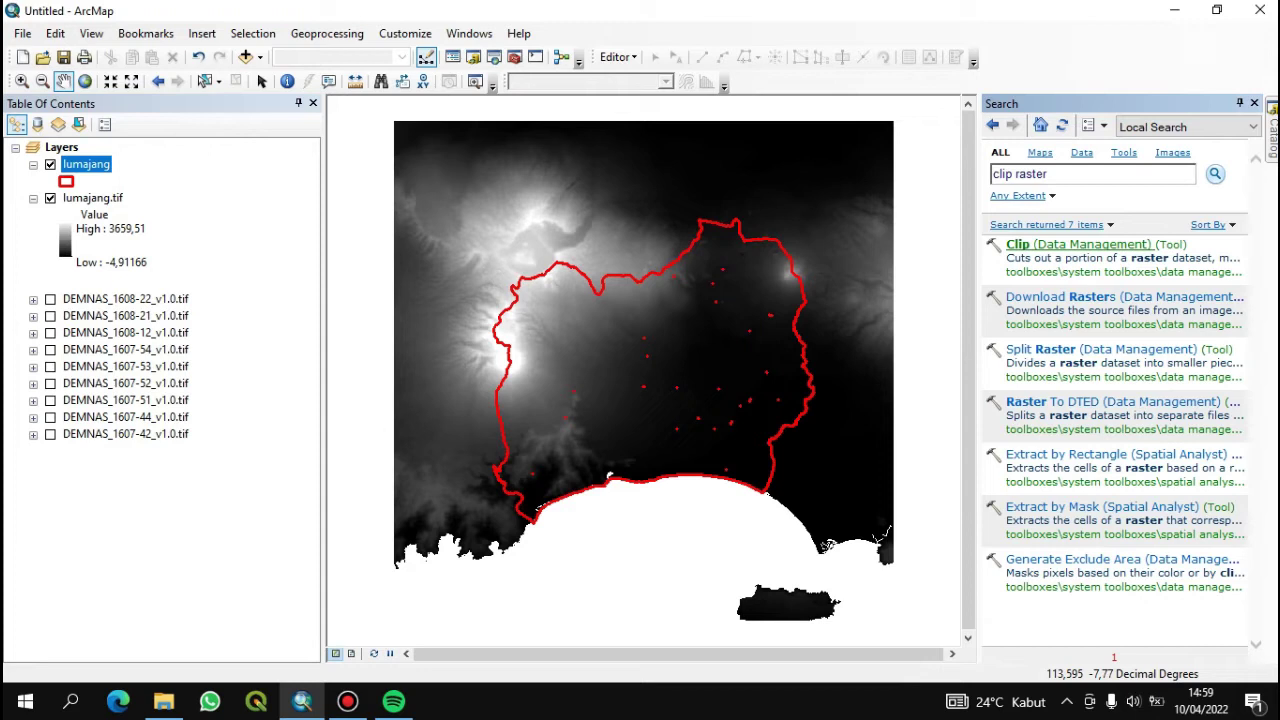
left_click(1029, 244)
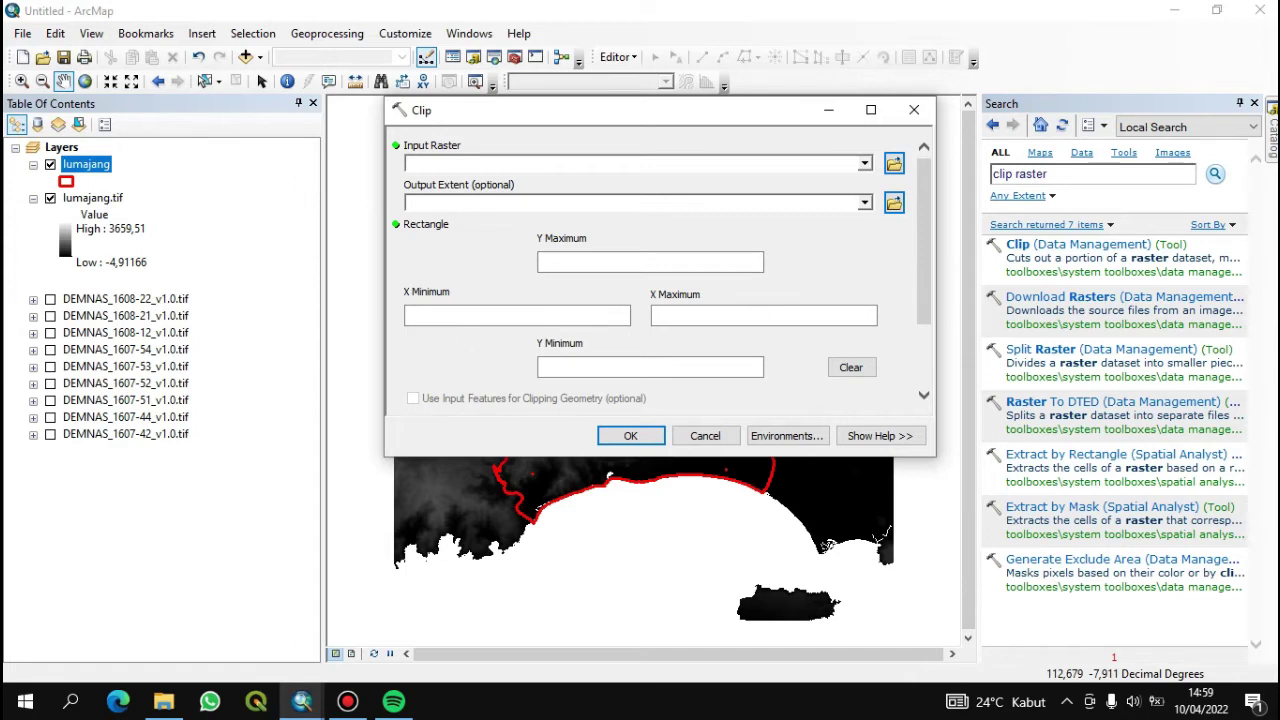
Step: Set lumajang.tif as the Clip input raster and the lumajang boundary layer as its output extent
left_click(864, 163)
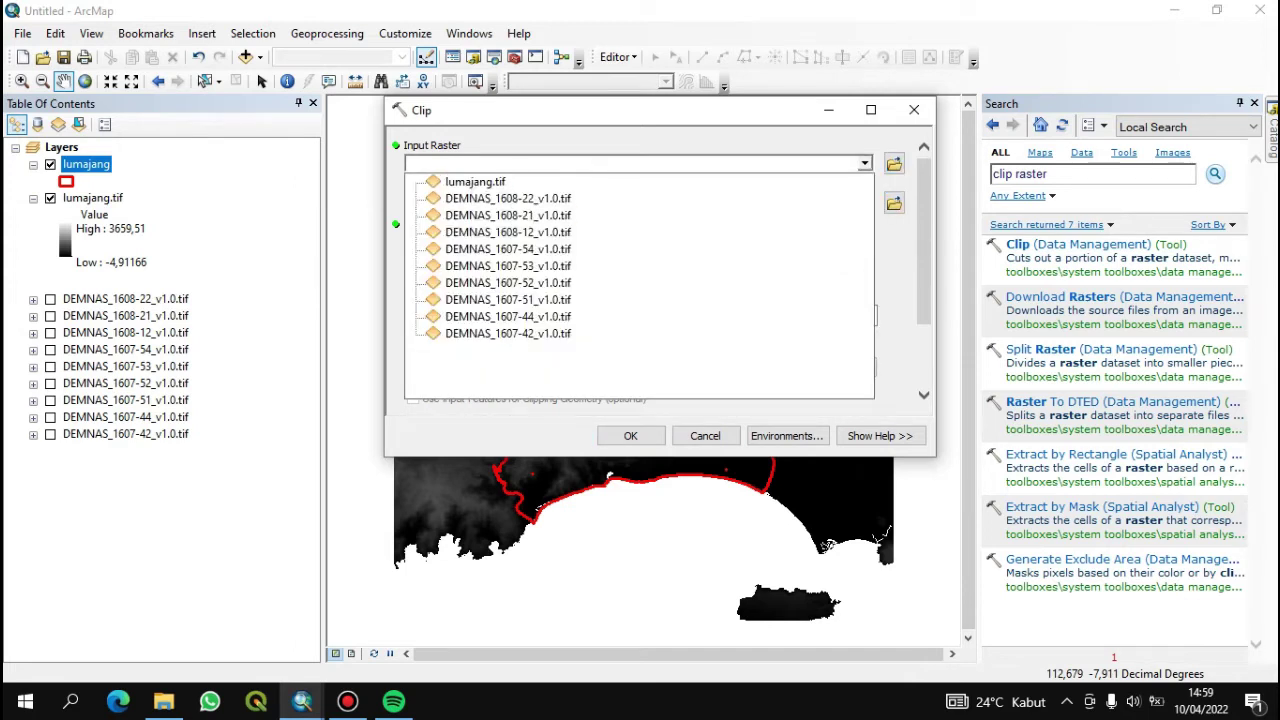
left_click(475, 182)
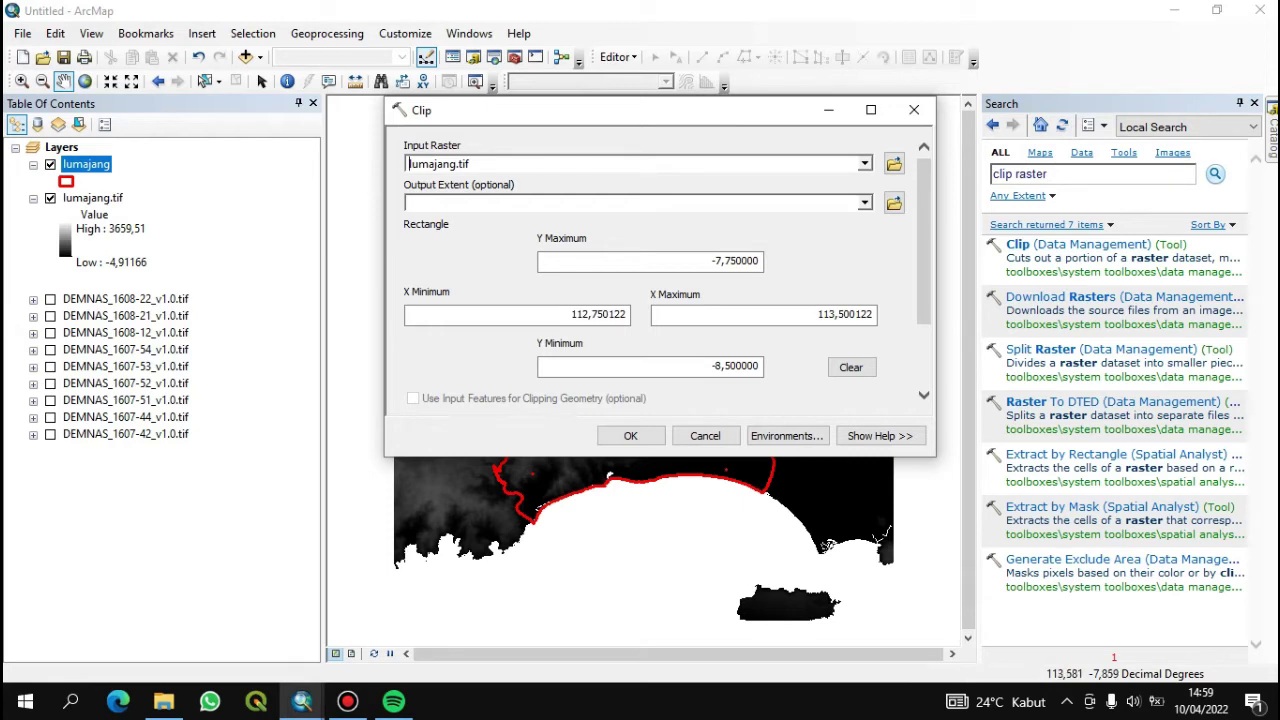
left_click(864, 202)
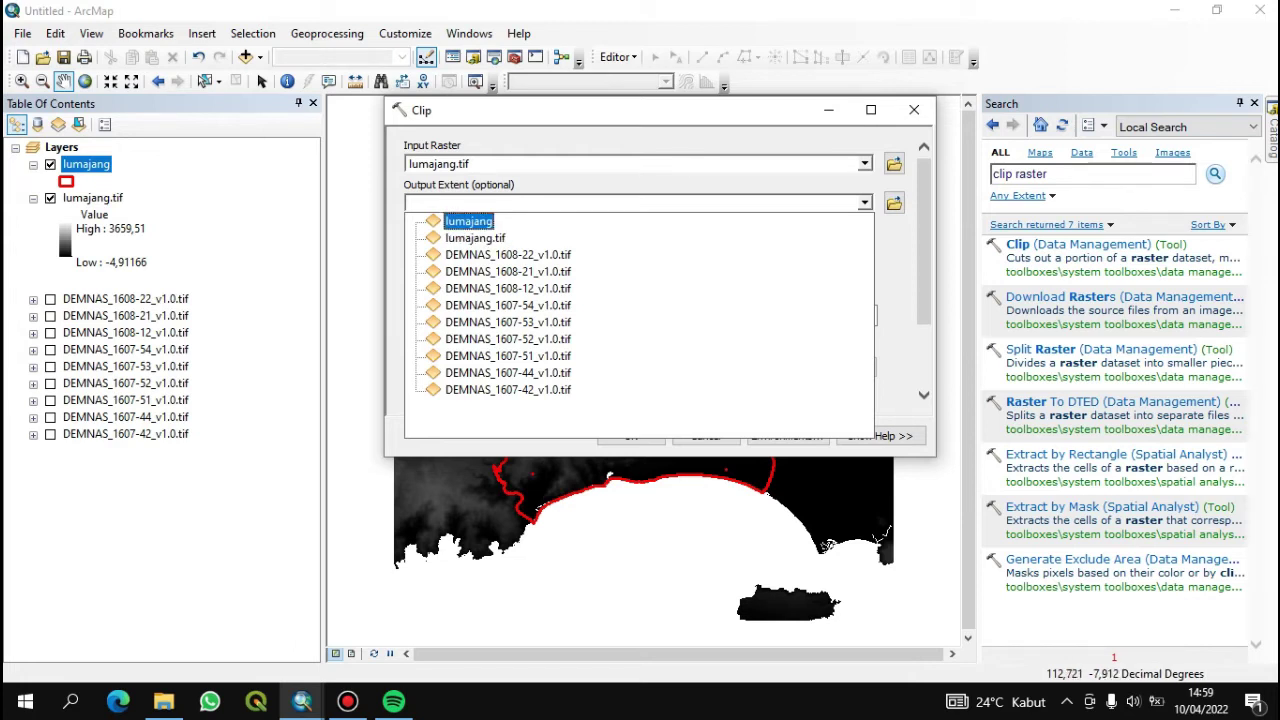
left_click(468, 221)
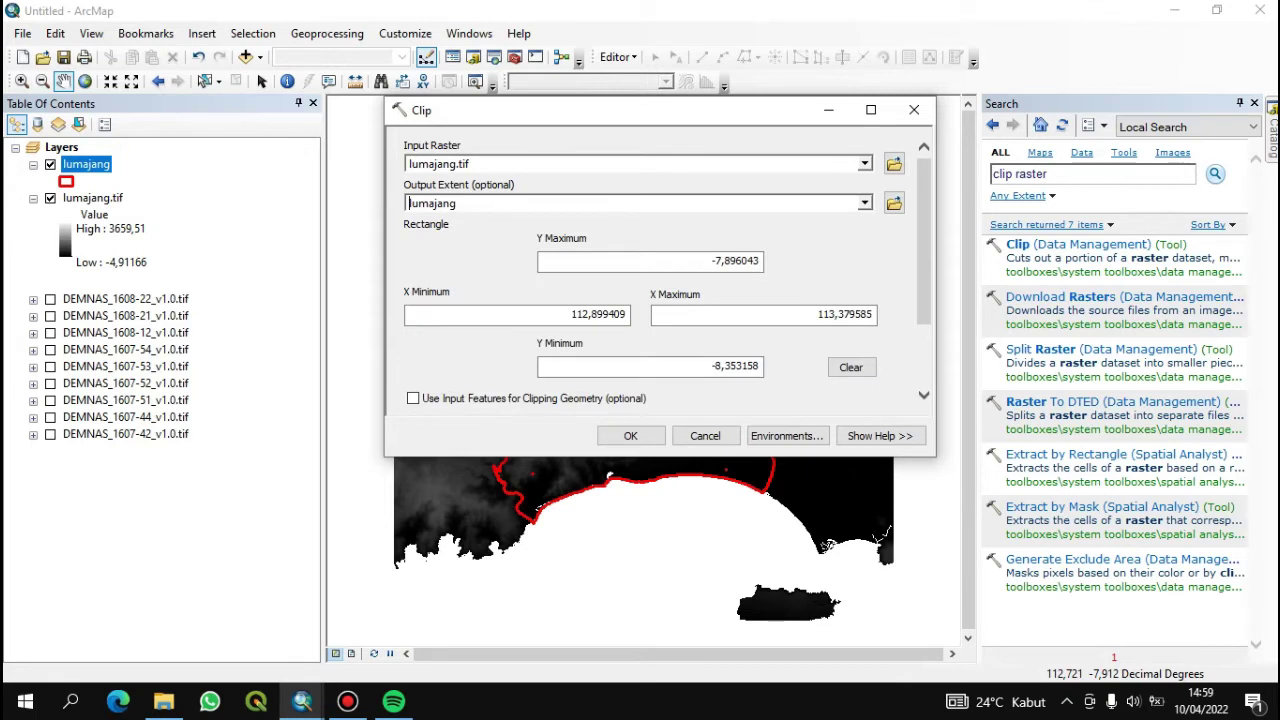
Step: Enable the use of input features for clipping geometry and run Clip with the default output raster lumajang_Clip
scroll(660, 270, "down", 3)
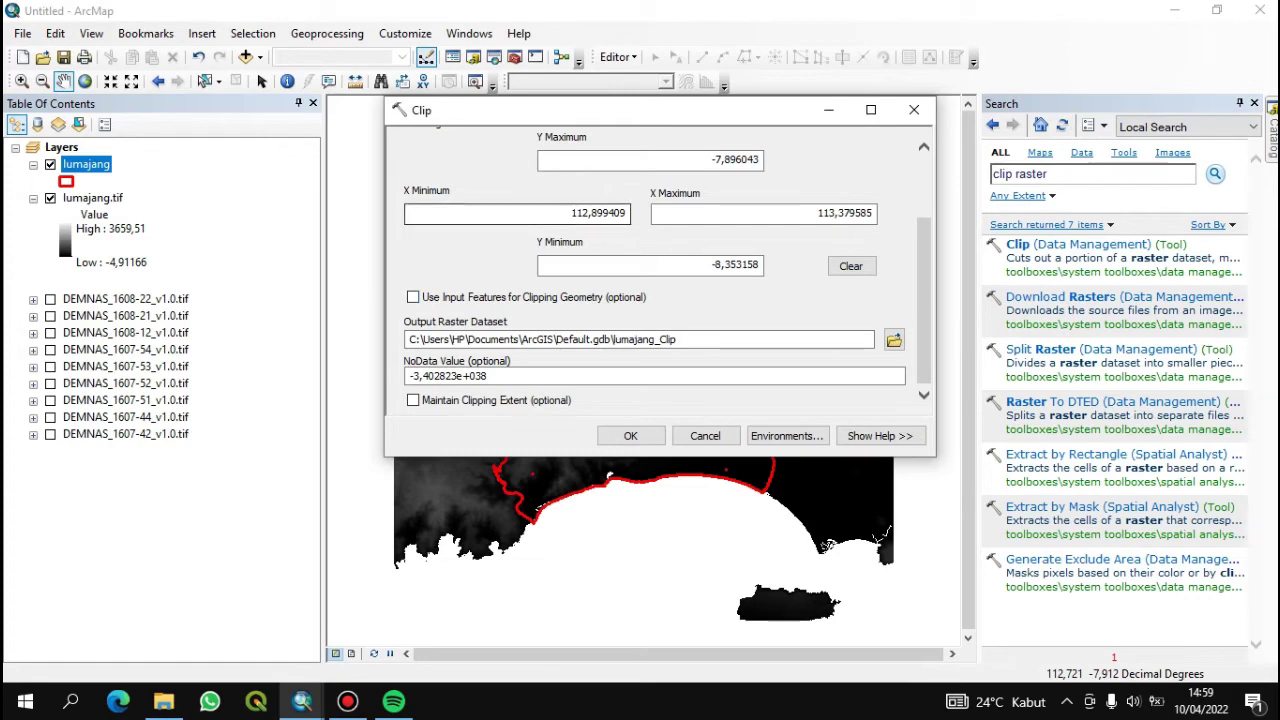
left_click_drag(525, 116, 803, 146)
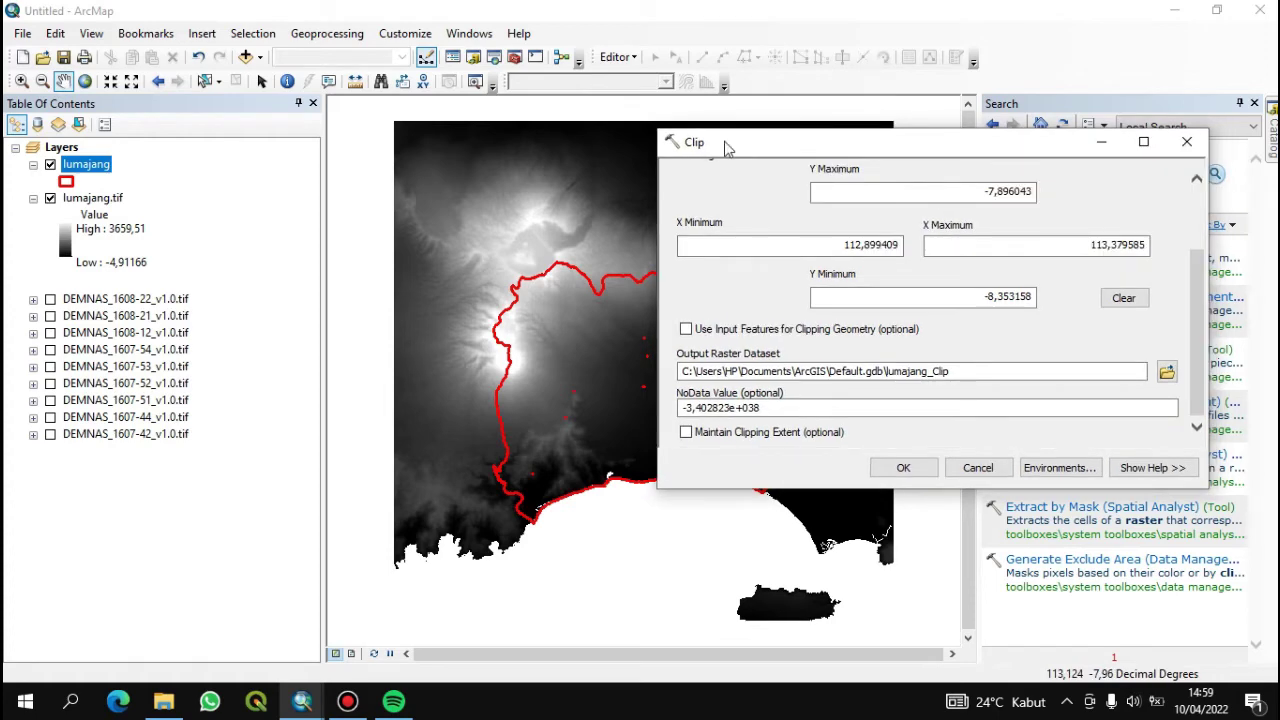
left_click_drag(732, 145, 538, 108)
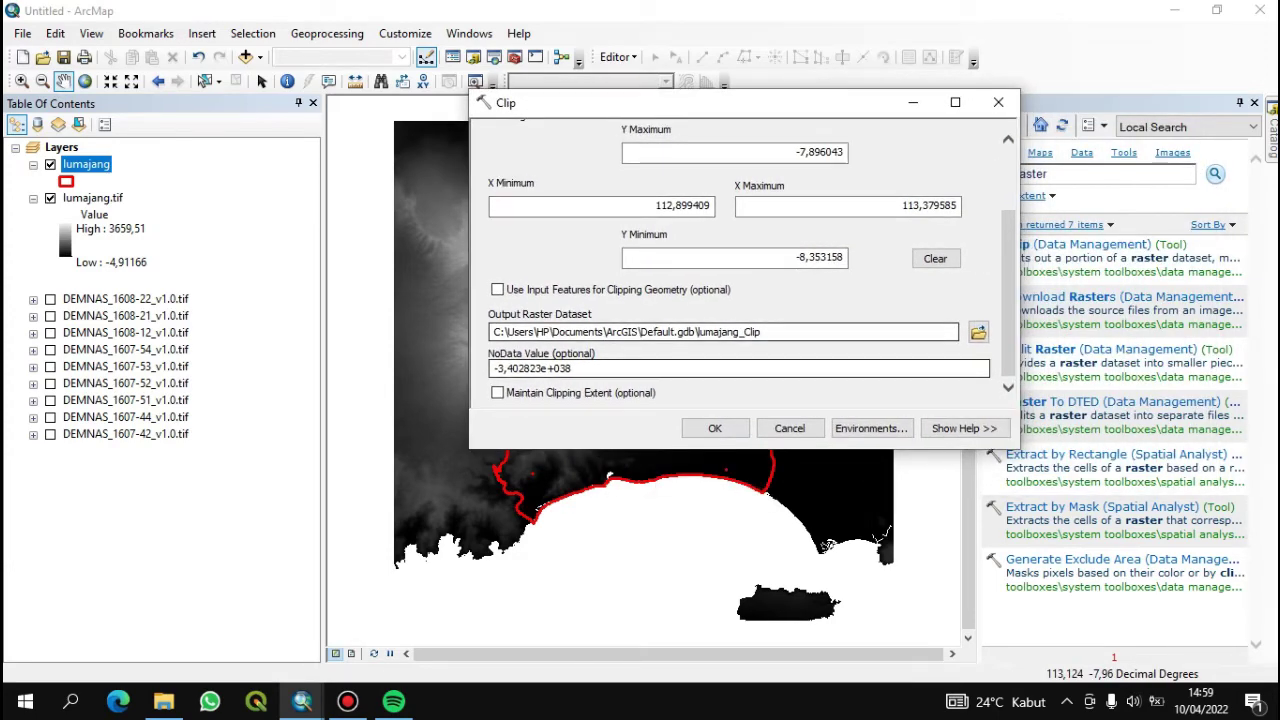
left_click(498, 290)
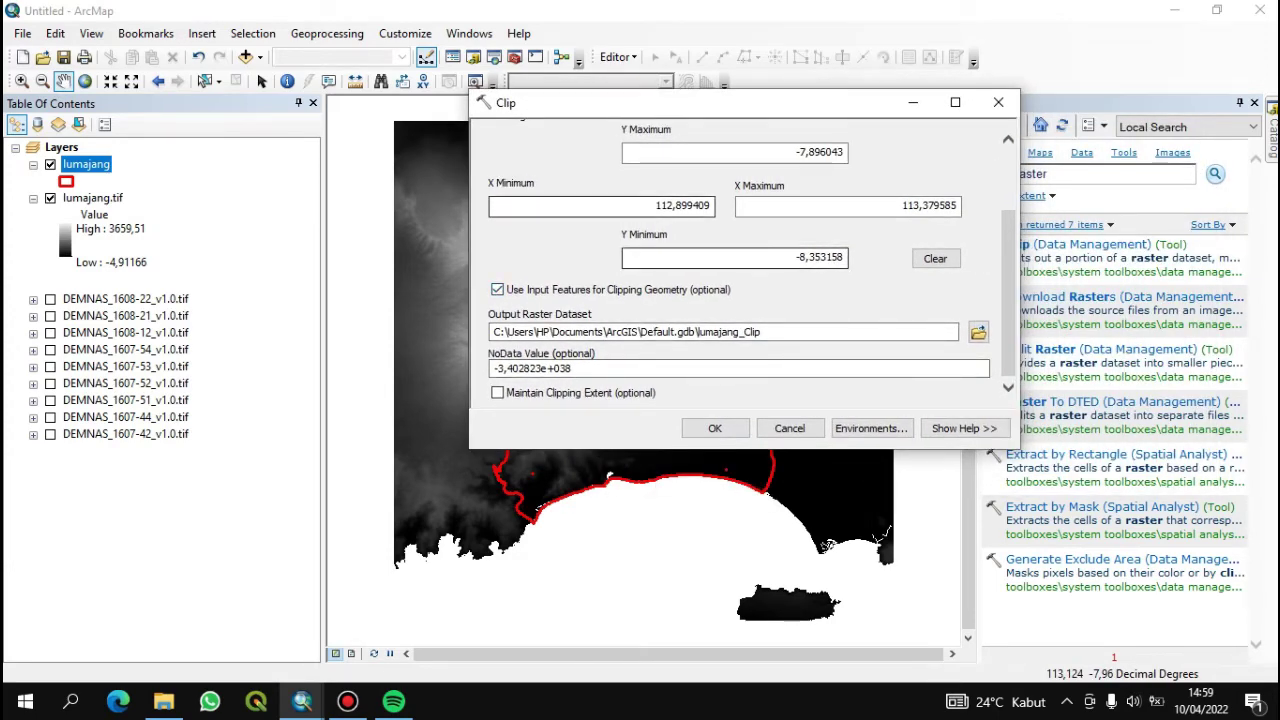
left_click_drag(751, 112, 667, 112)
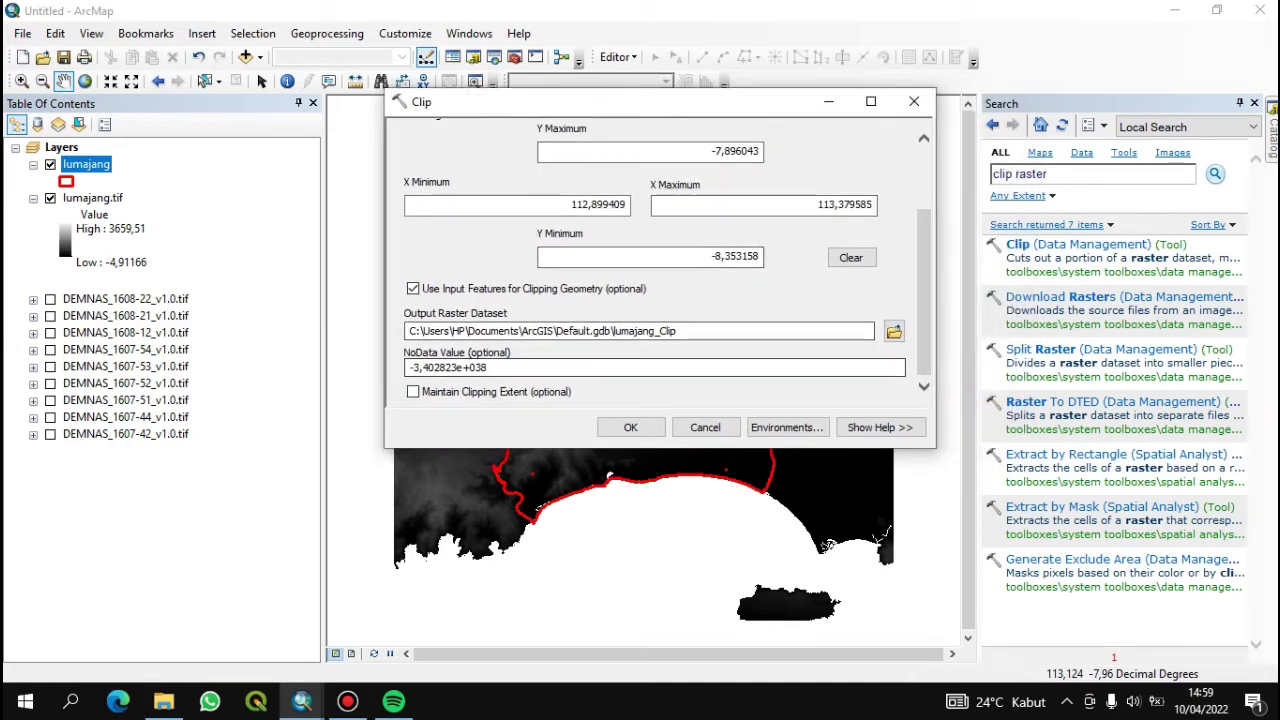
left_click(630, 427)
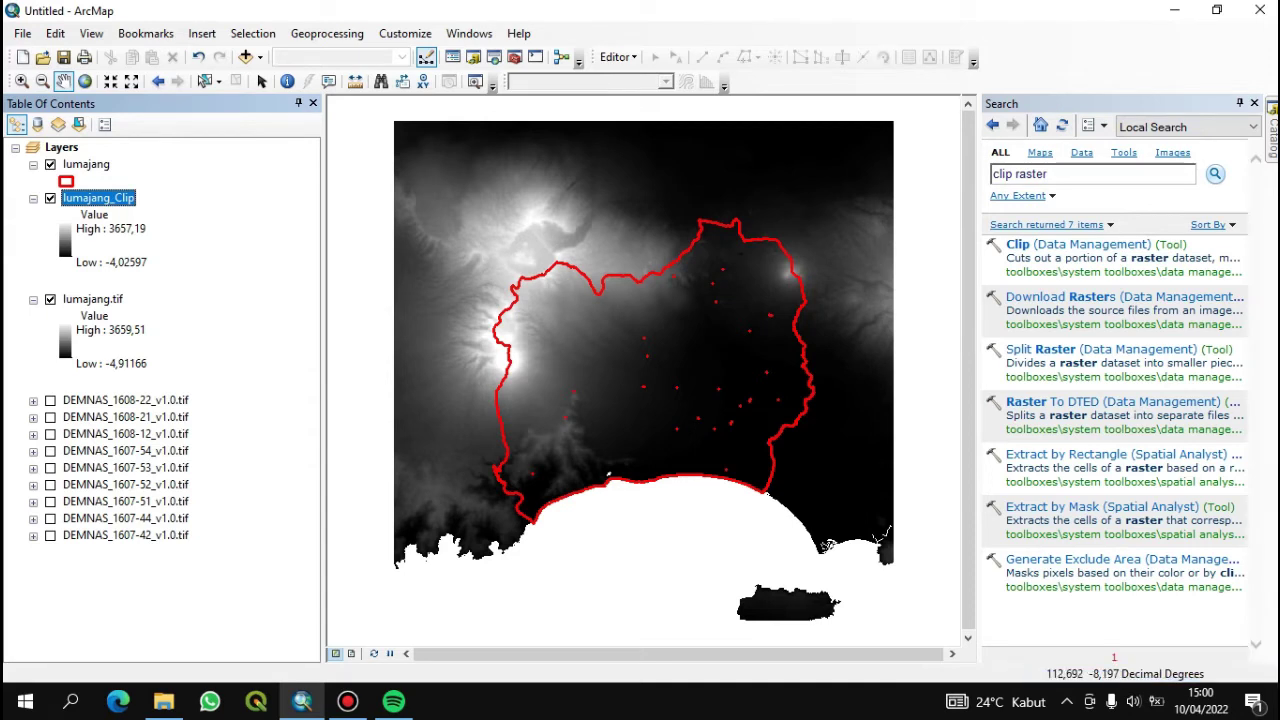
Step: Hide the unclipped lumajang.tif layer, close the tool search and inspect the clipped raster inside the boundary
left_click(50, 299)
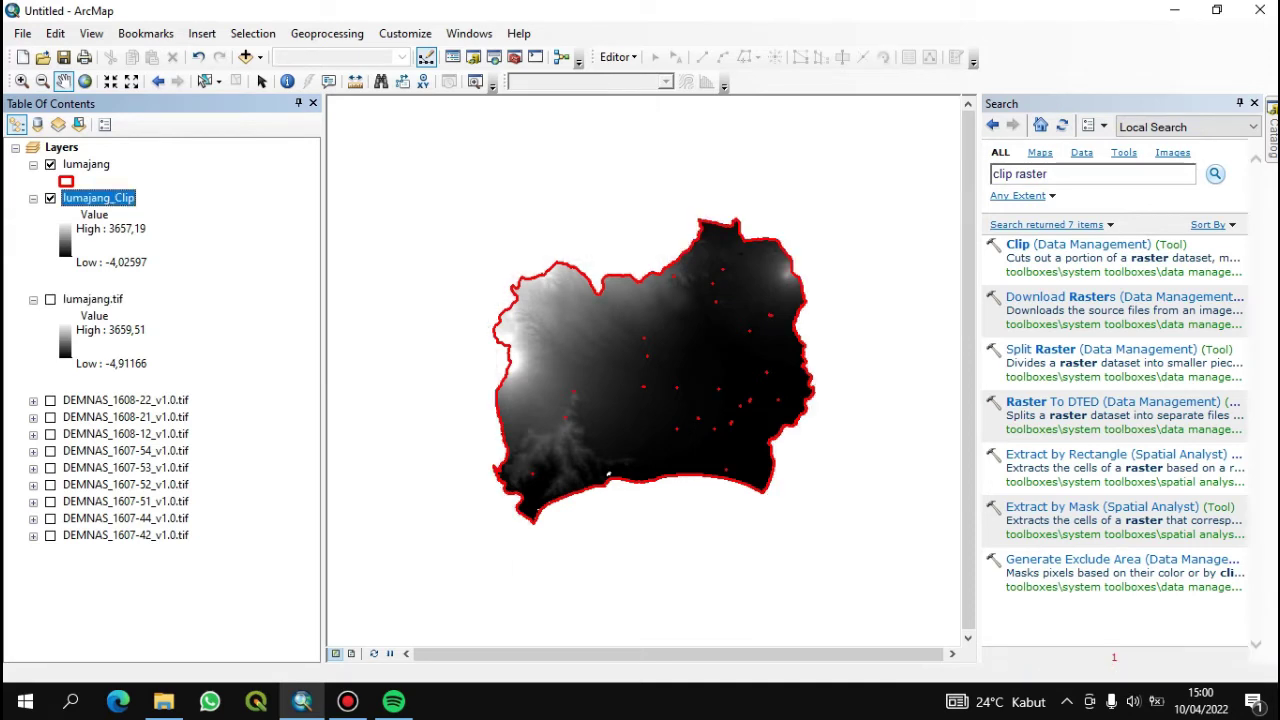
scroll(618, 443, "up", 2)
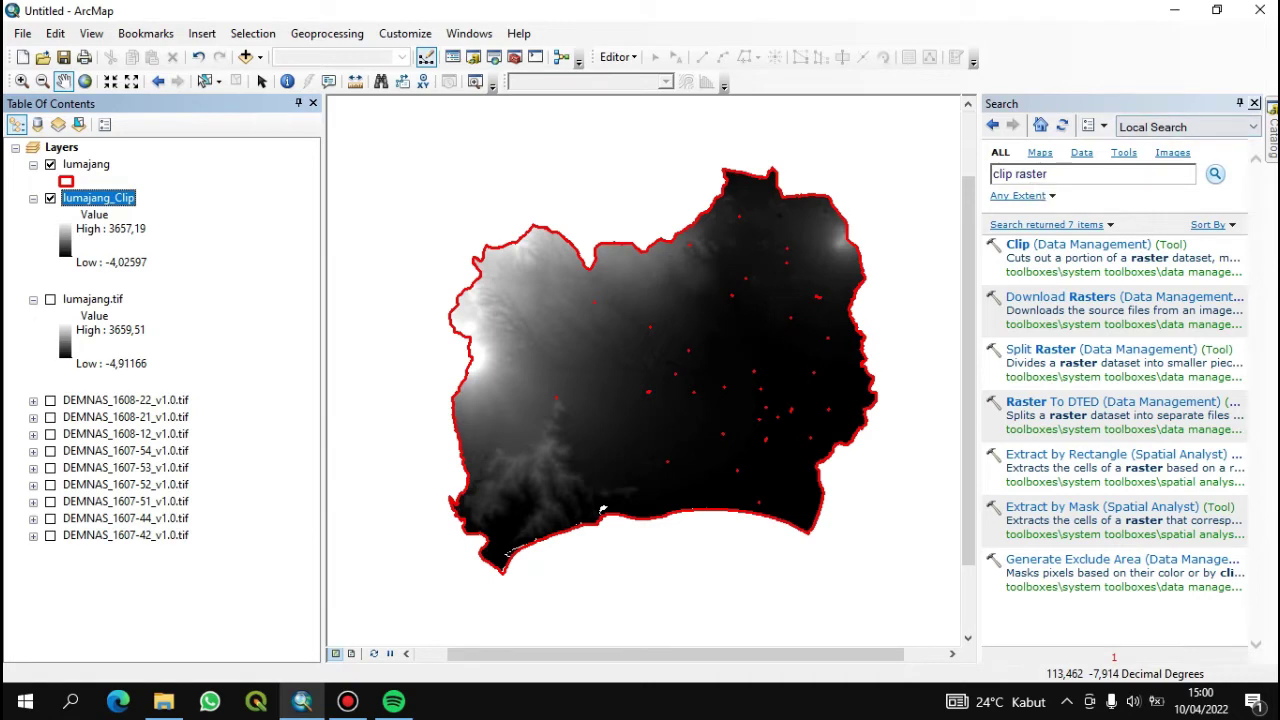
left_click(1254, 103)
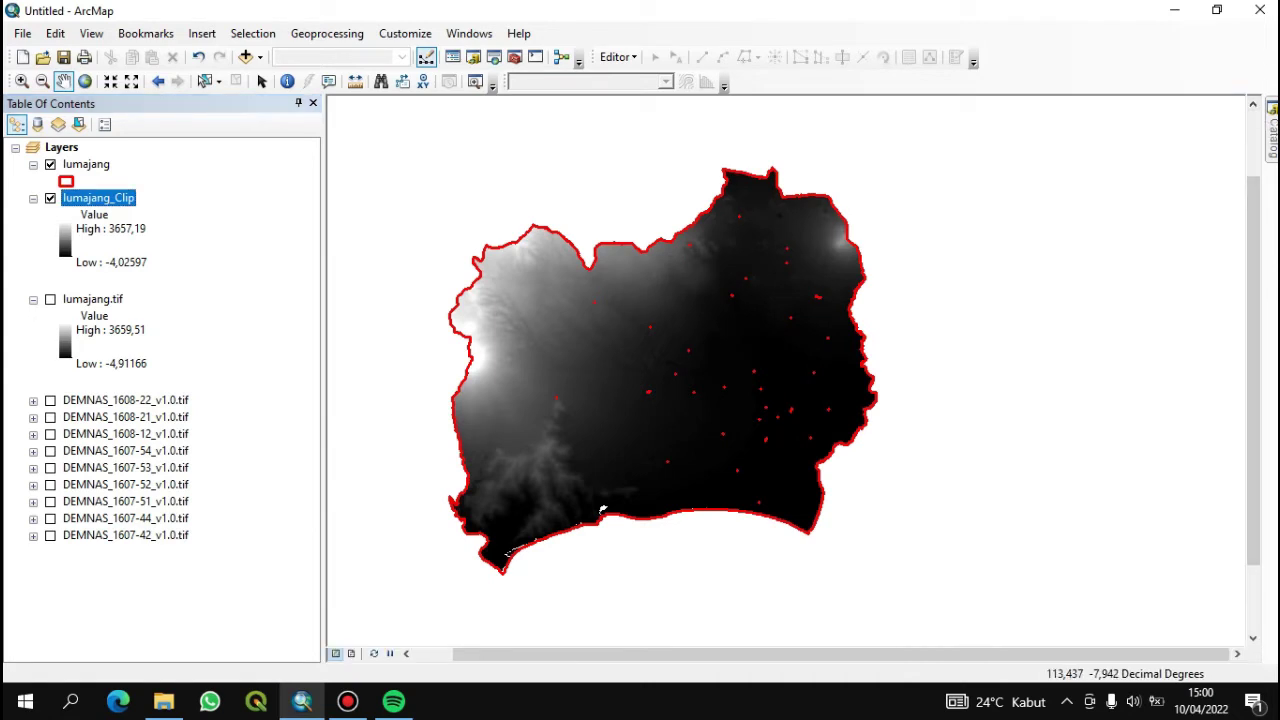
left_click_drag(602, 510, 698, 500)
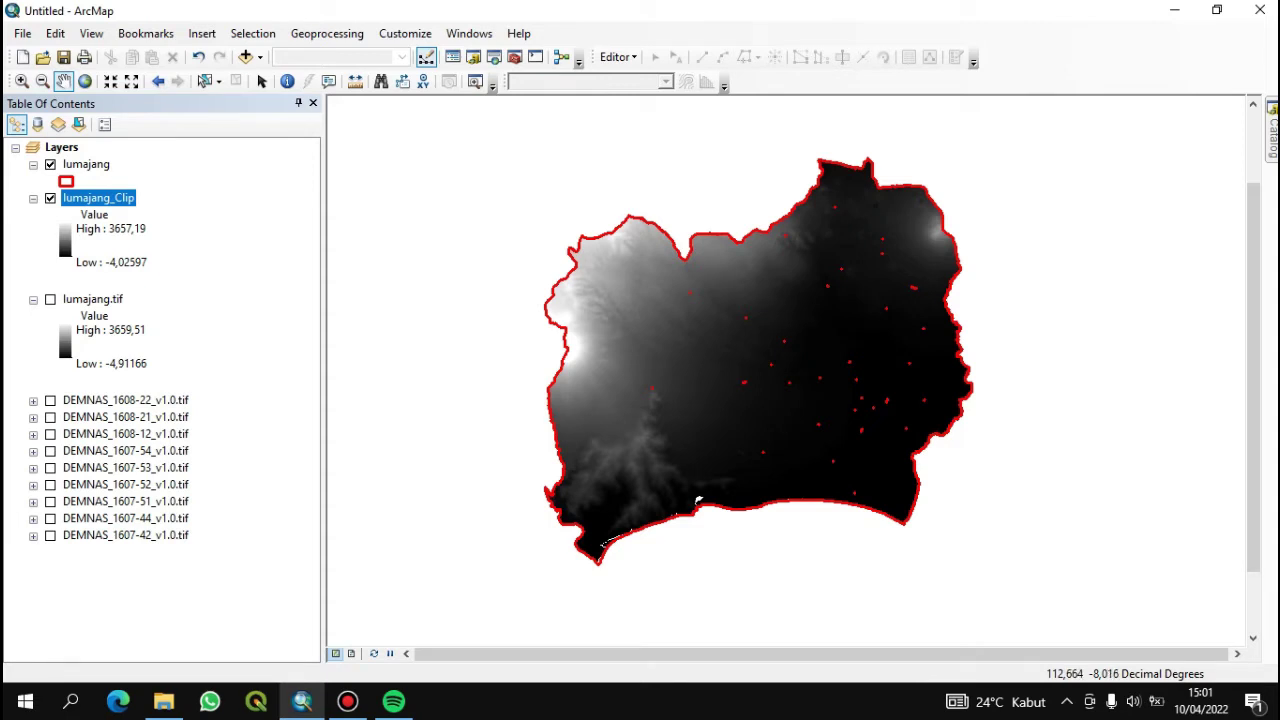
Step: Check the raster information and spatial reference in the source properties of the lumajang_Clip layer
right_click(100, 198)
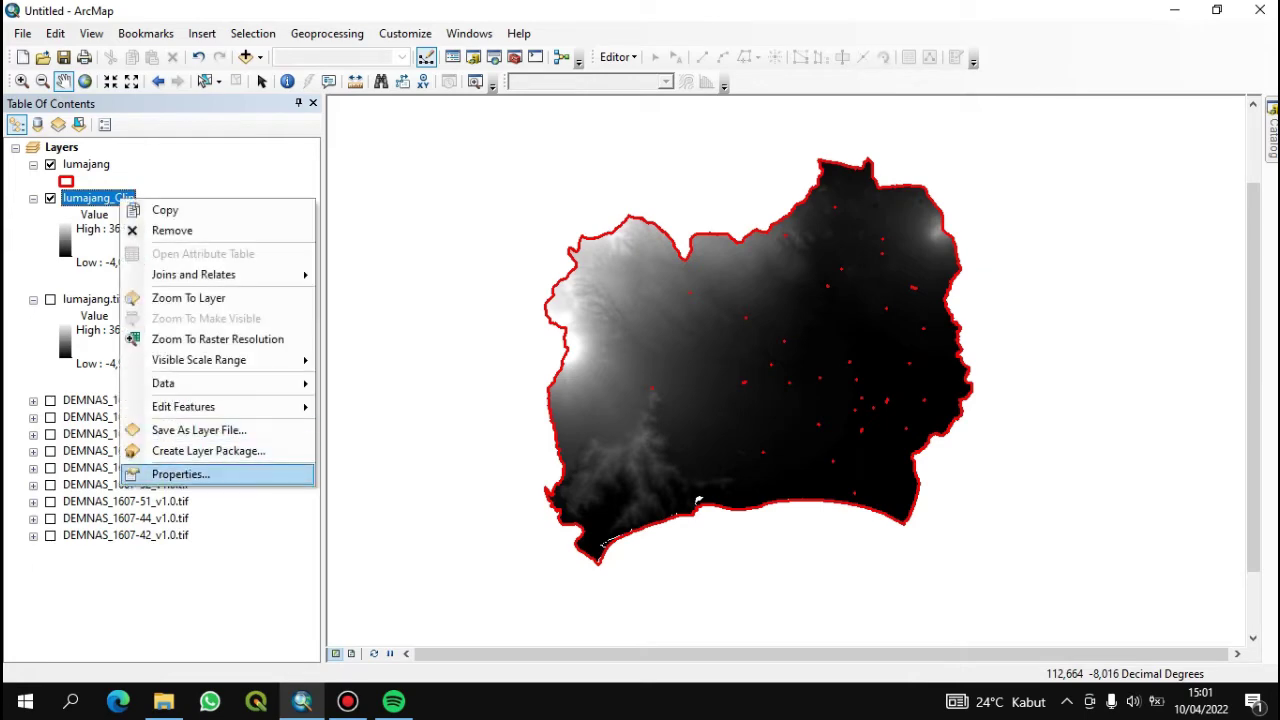
left_click(186, 471)
scroll(626, 260, "down", 2)
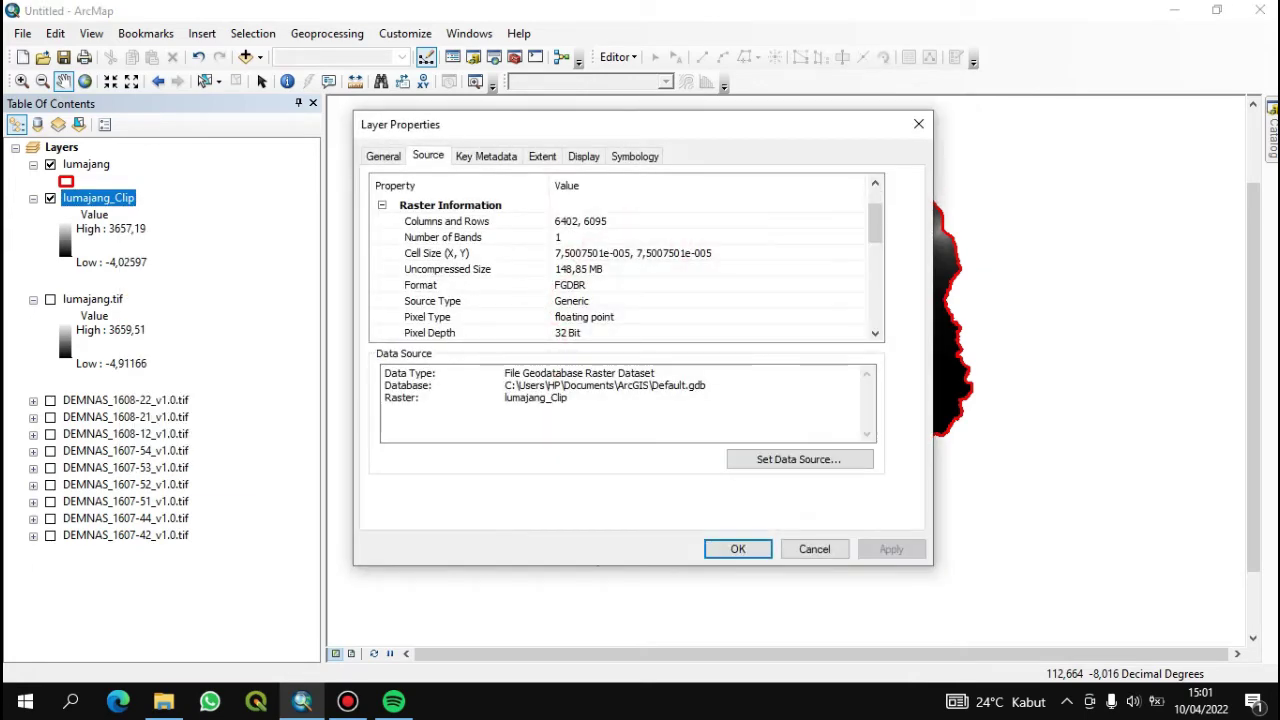
scroll(626, 260, "down", 5)
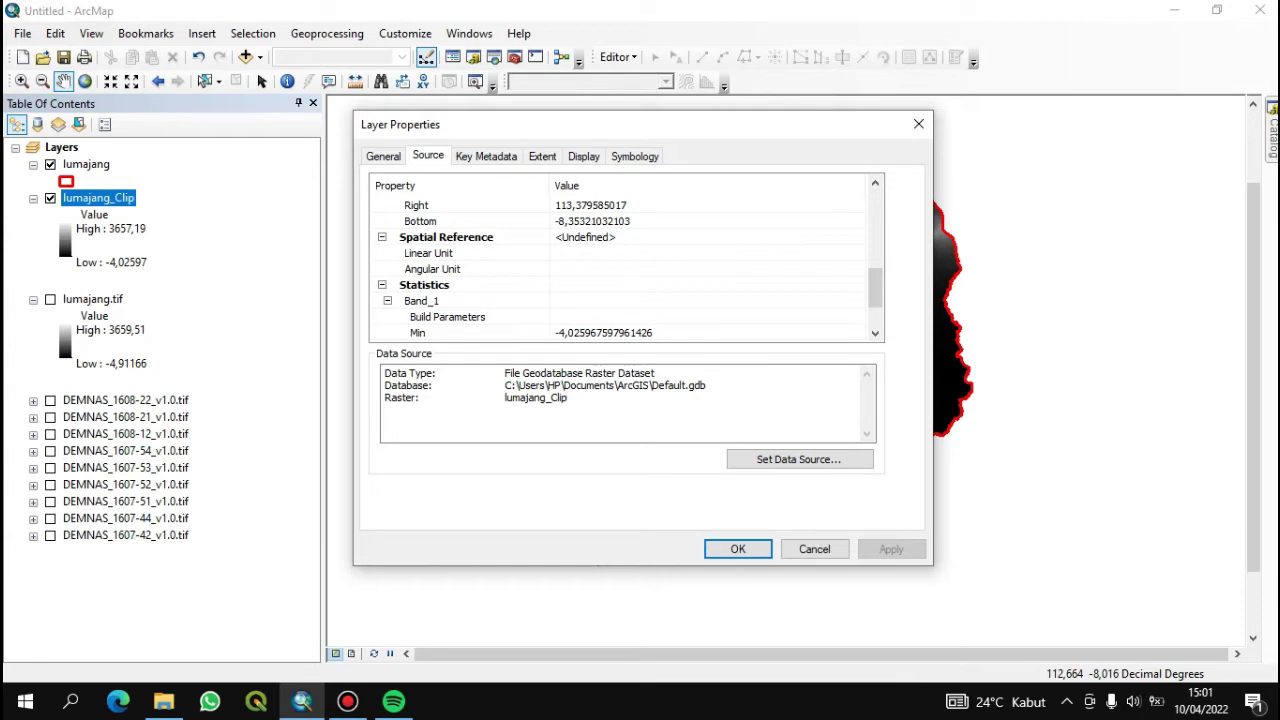
left_click_drag(860, 134, 905, 168)
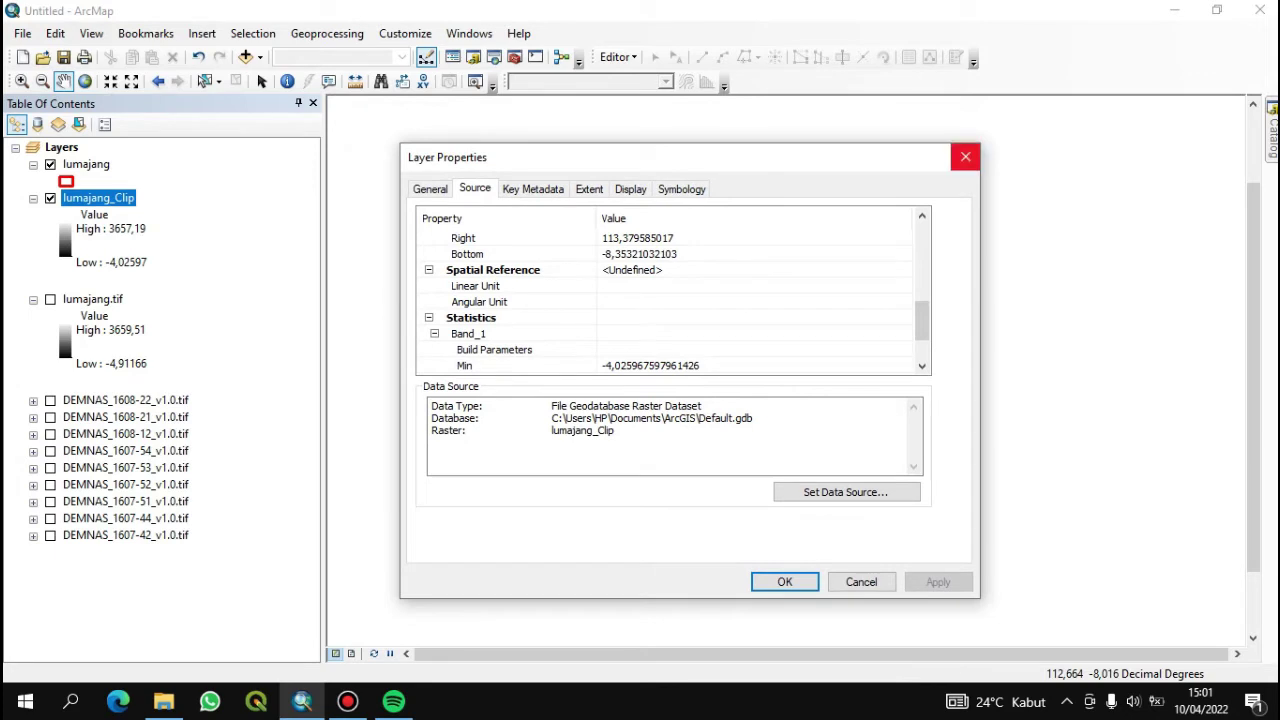
left_click(965, 157)
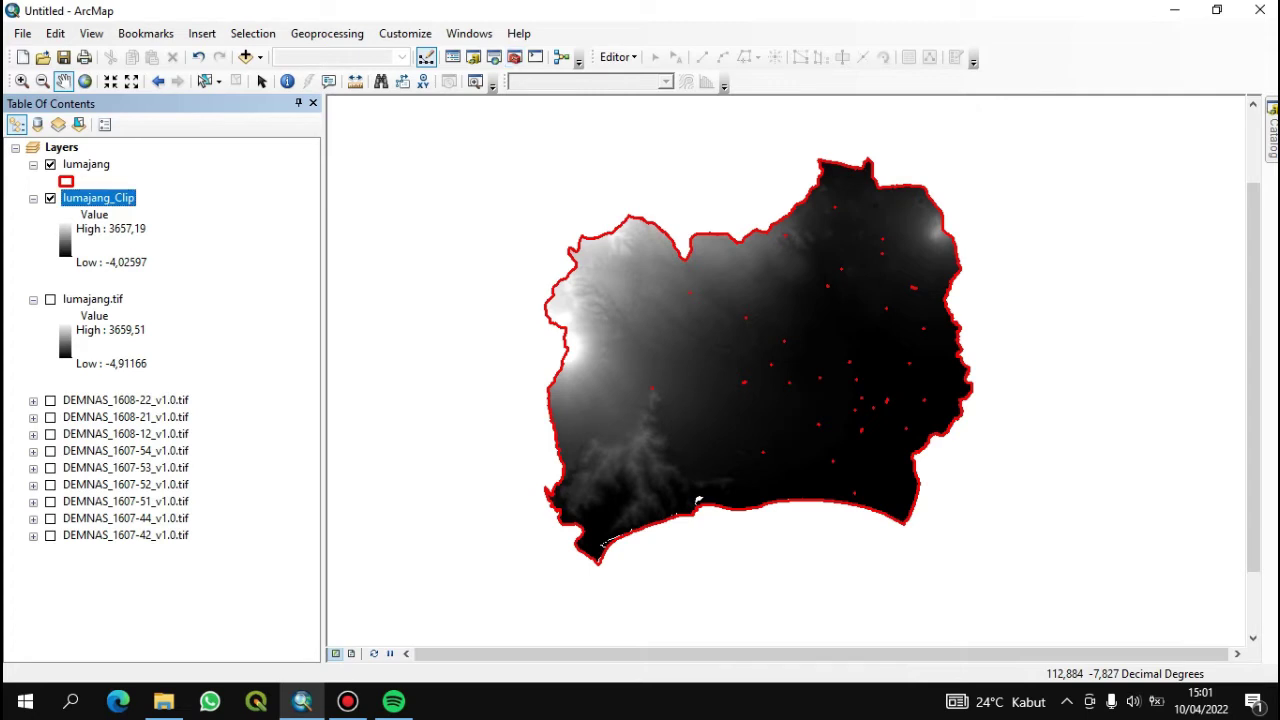
Step: Open the Project Raster tool from the raster Projections and Transformations toolset of Data Management Tools
left_click(514, 57)
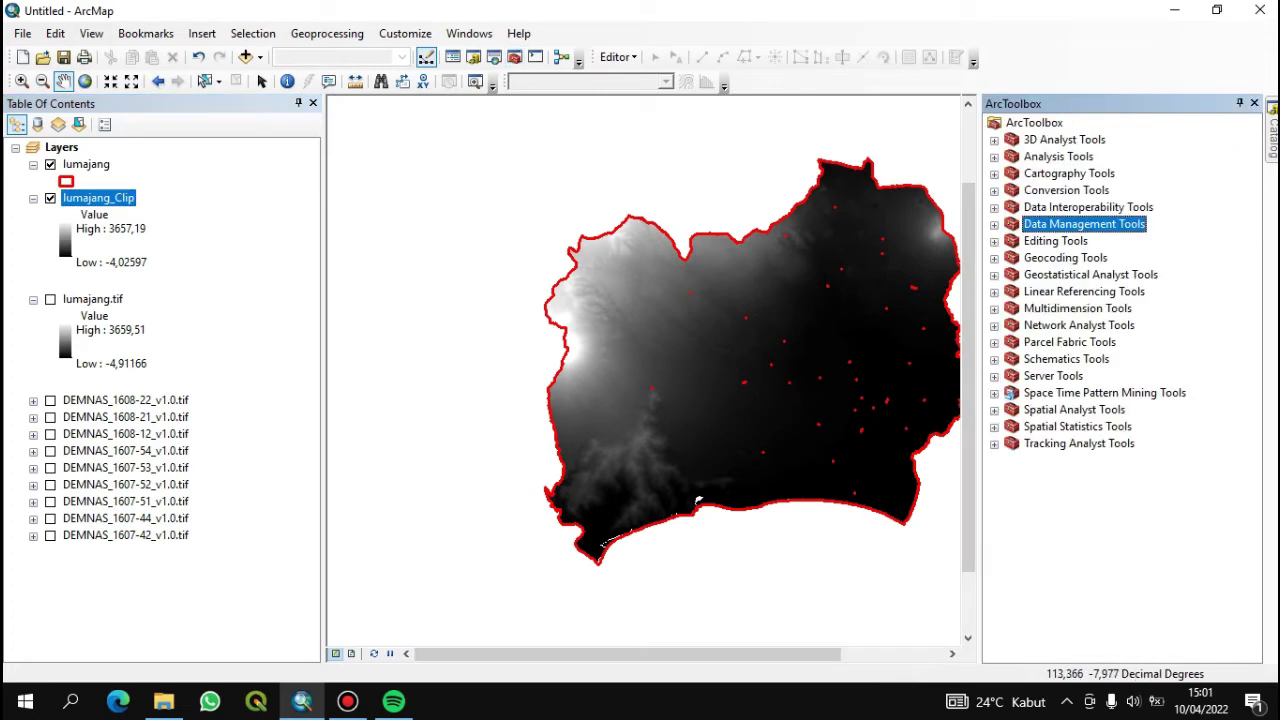
key("Right")
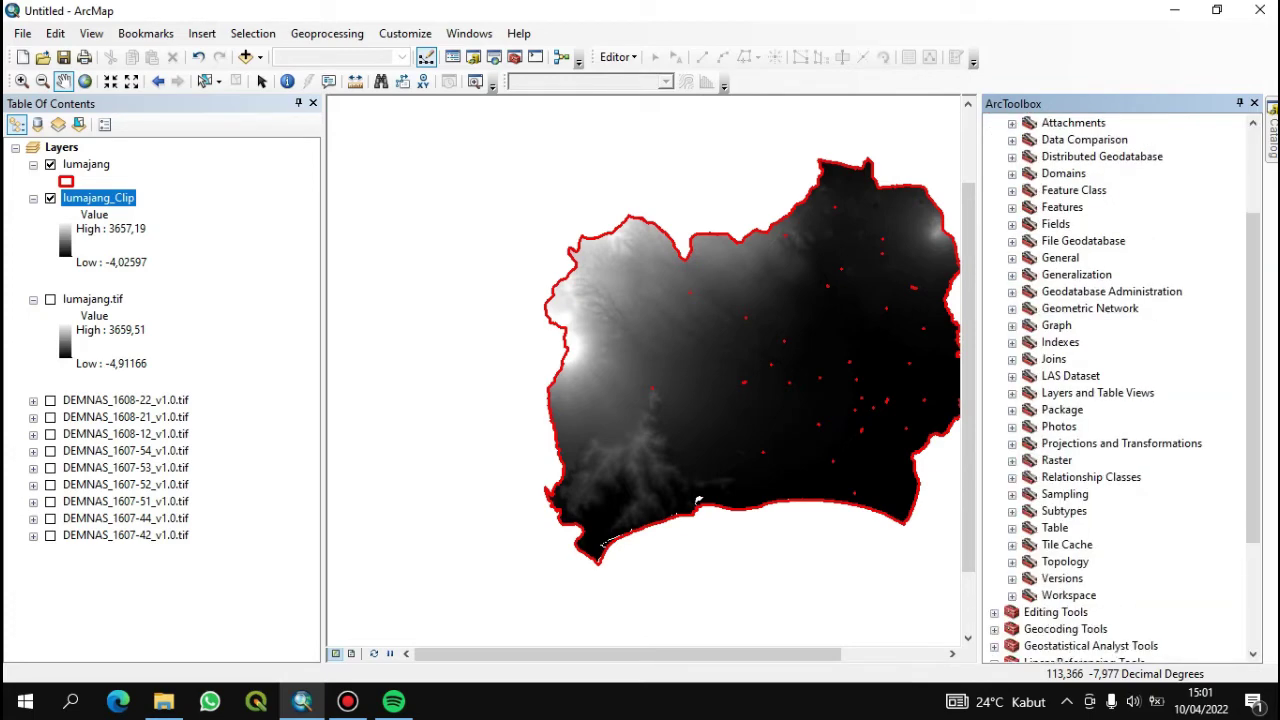
key("Right")
key("Down")
key("Right")
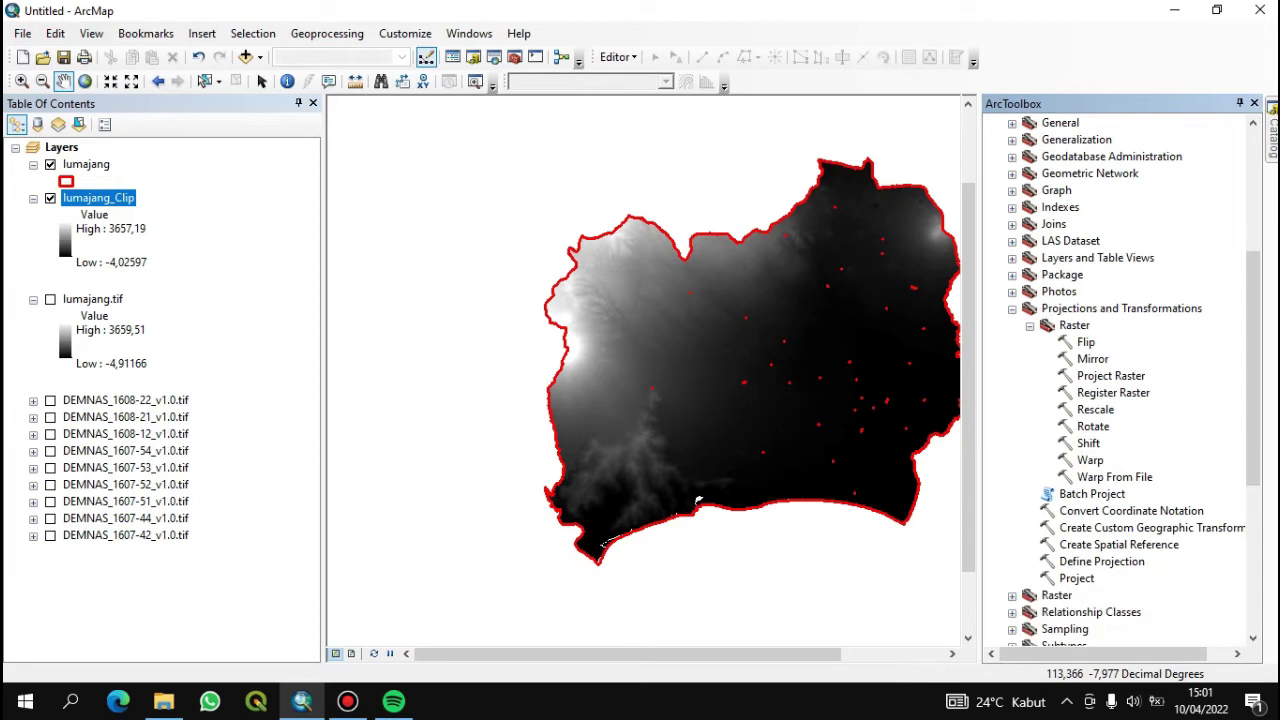
key("Down")
key("Down")
key("Down")
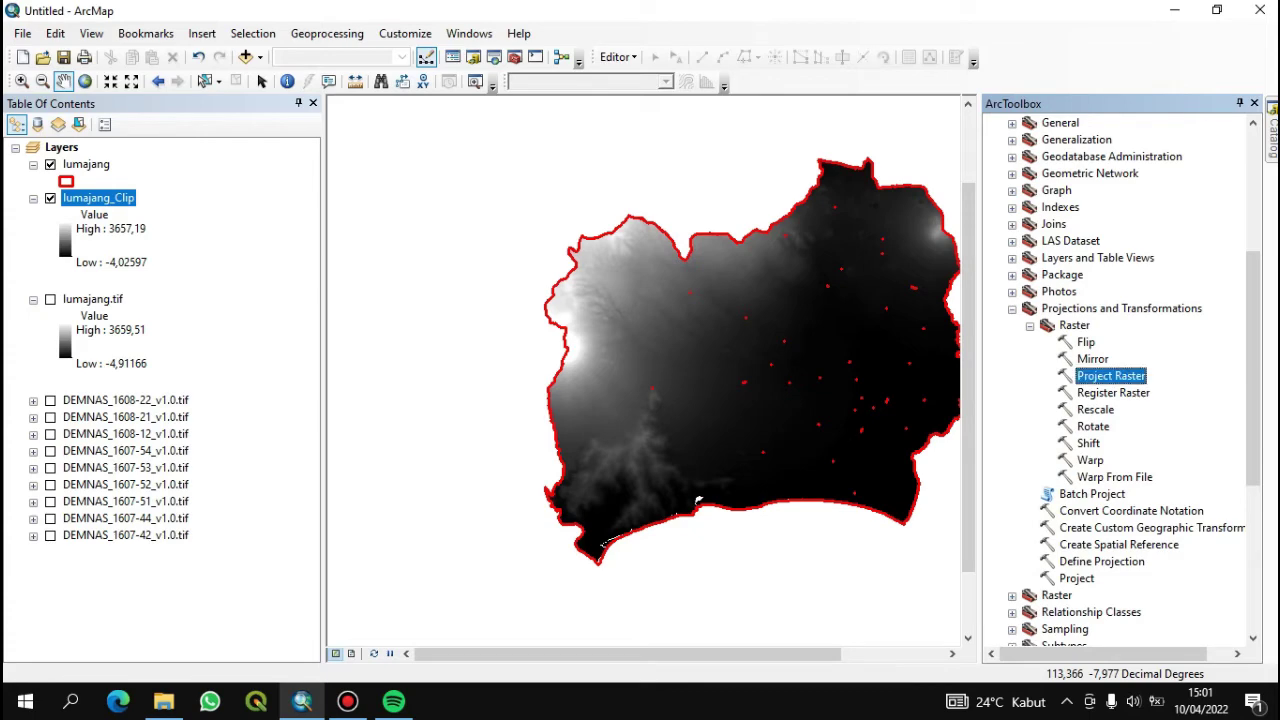
key("Return")
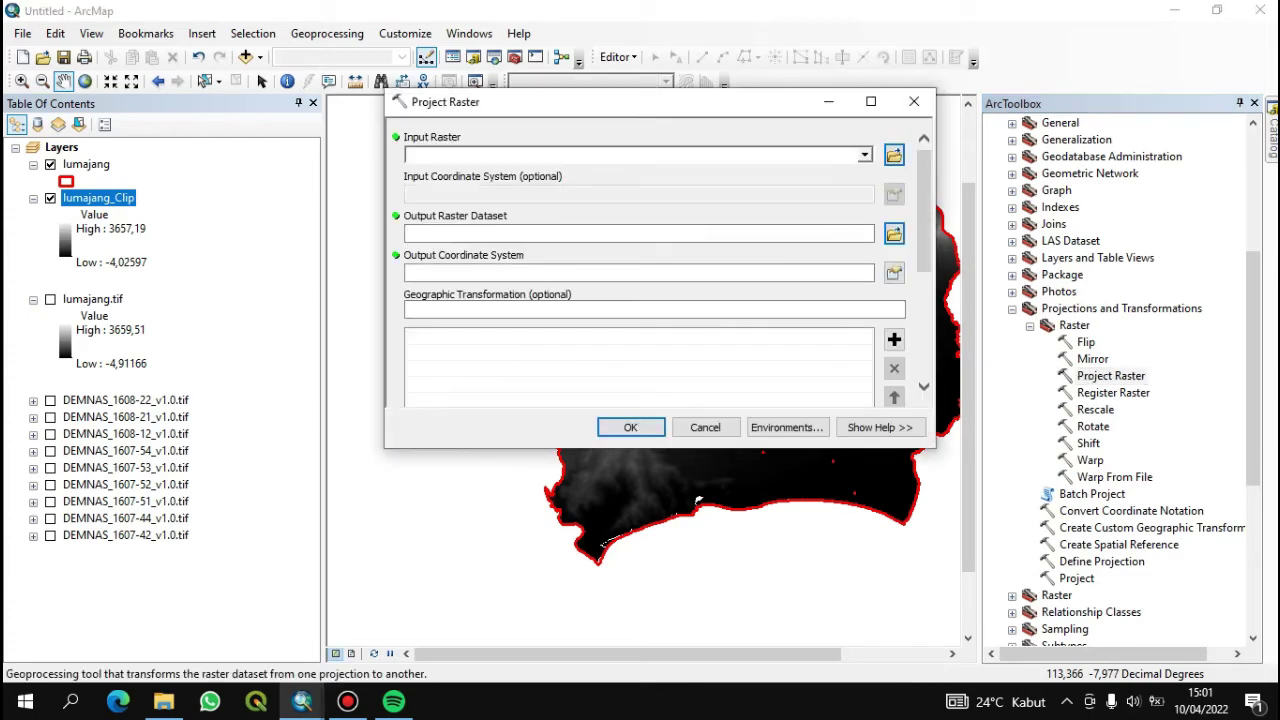
Step: Choose lumajang_Clip as the input raster for Project Raster
left_click_drag(709, 114, 691, 149)
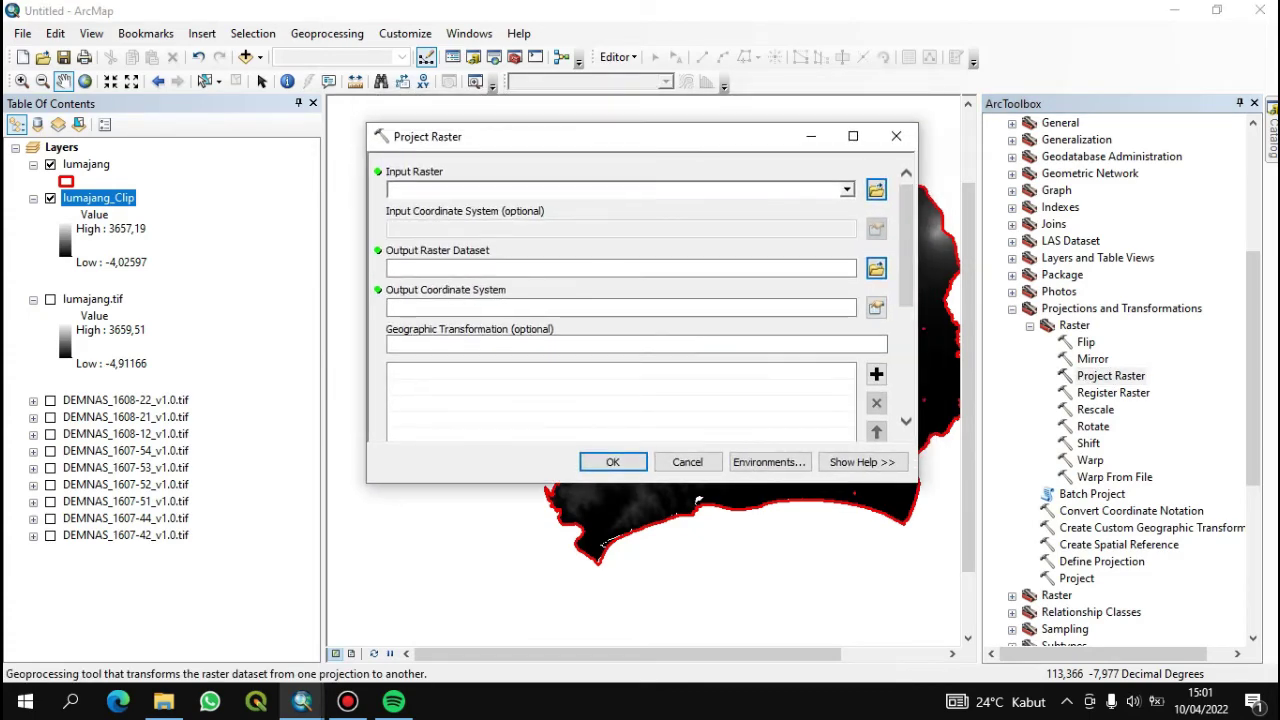
left_click(847, 190)
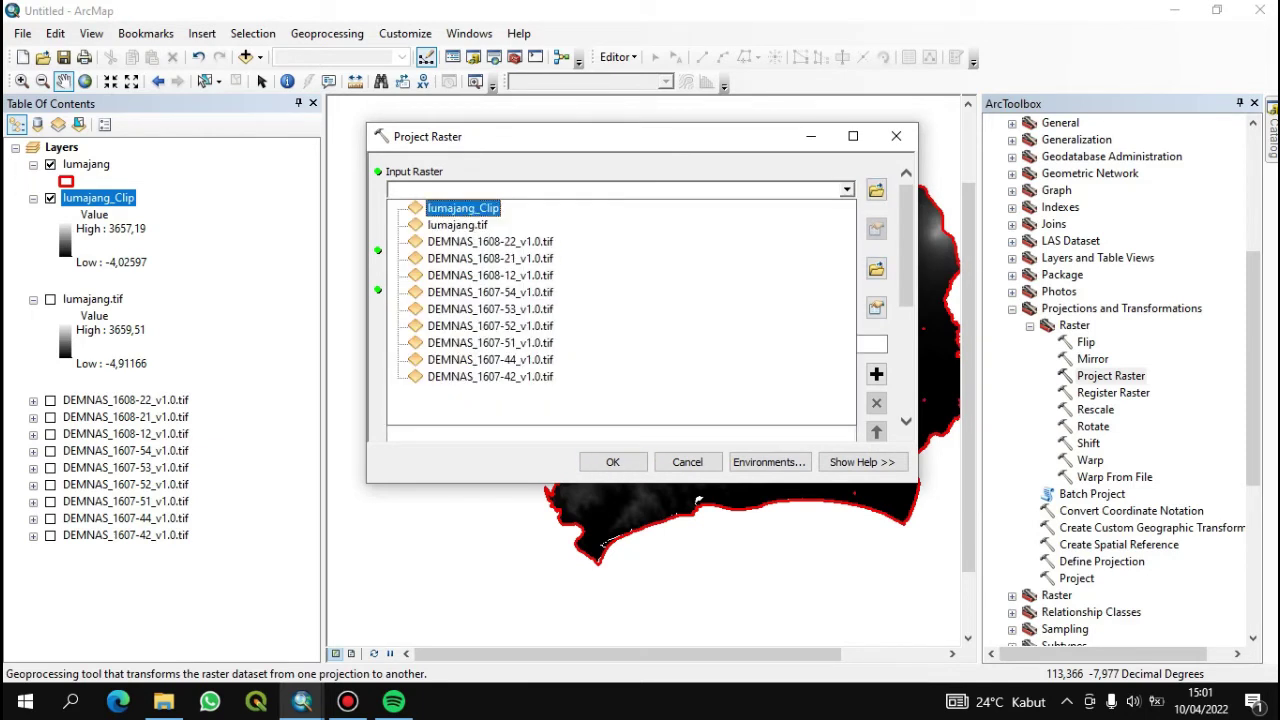
left_click(463, 207)
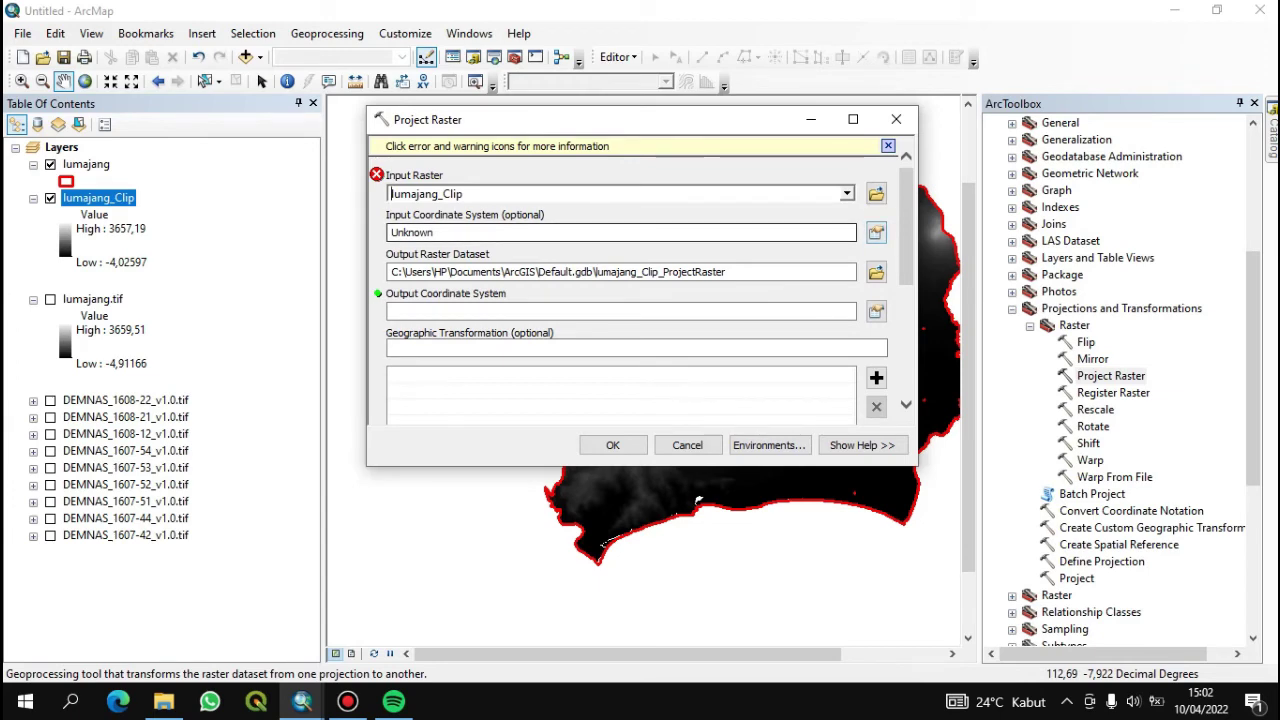
Step: Set the input coordinate system to the projected WGS 1984 UTM Zone 49S from the Southern Hemisphere group
left_click(876, 233)
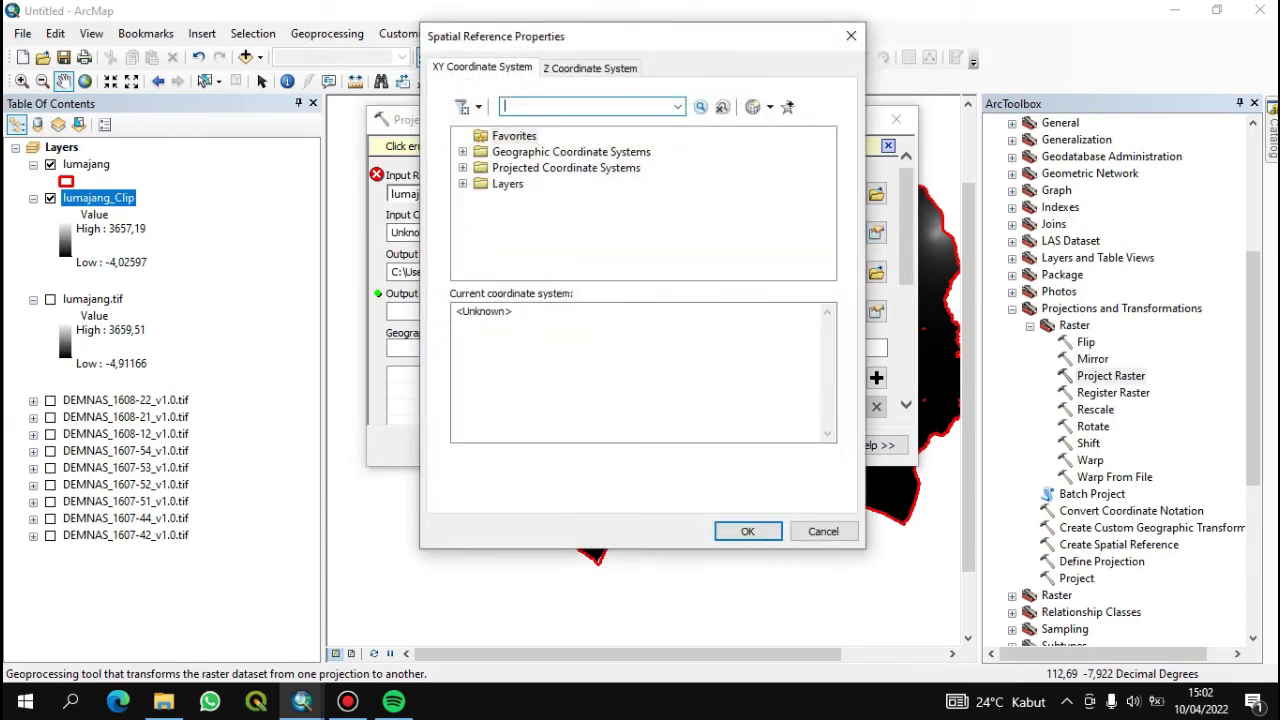
left_click_drag(640, 36, 820, 121)
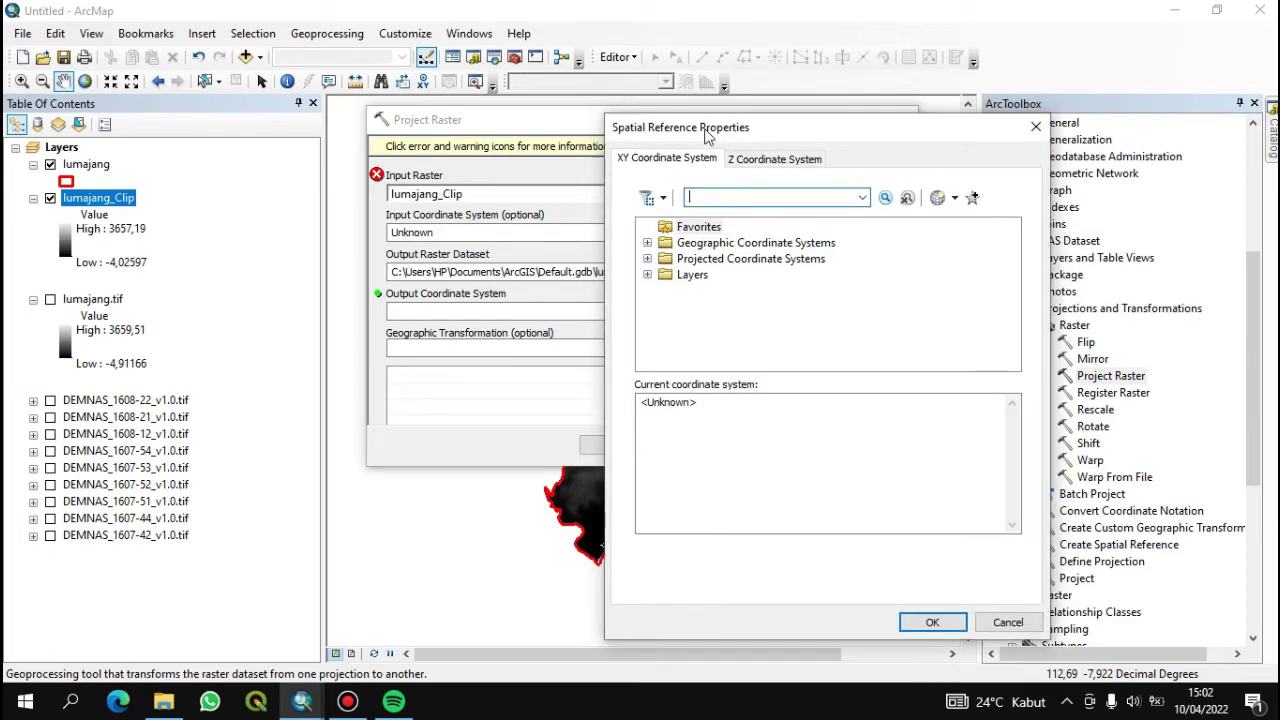
left_click_drag(709, 128, 756, 158)
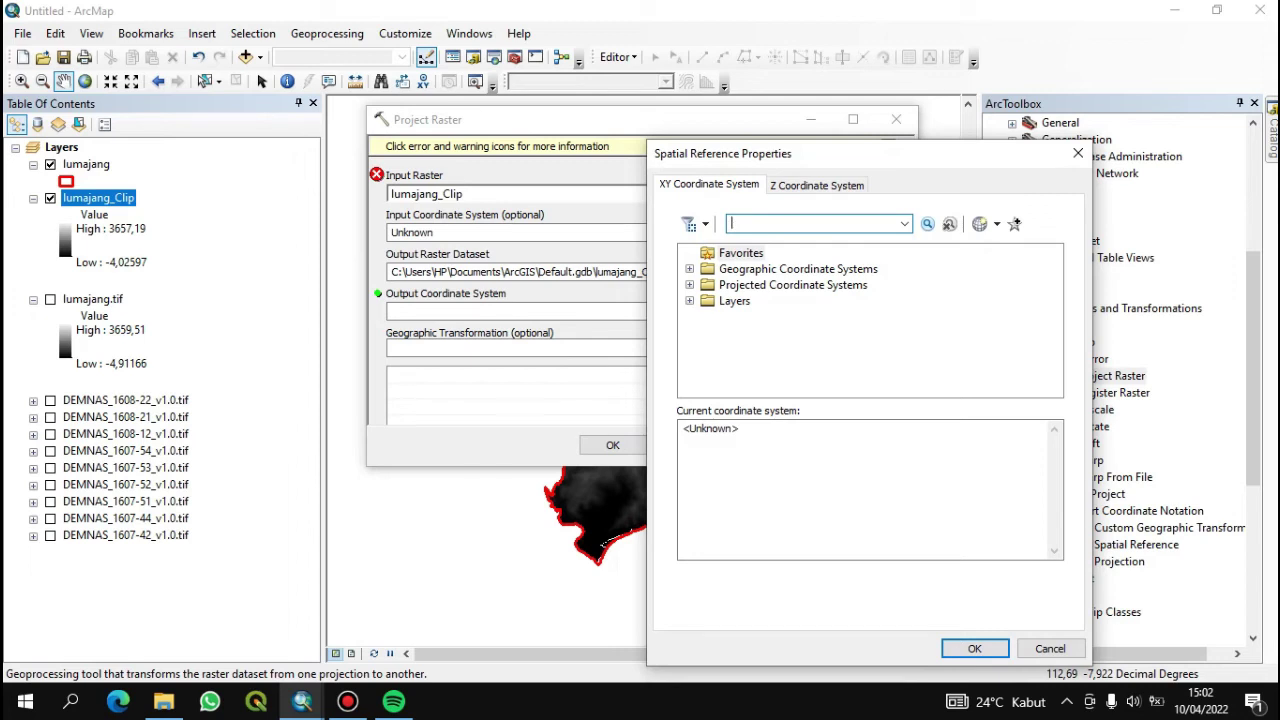
left_click(690, 285)
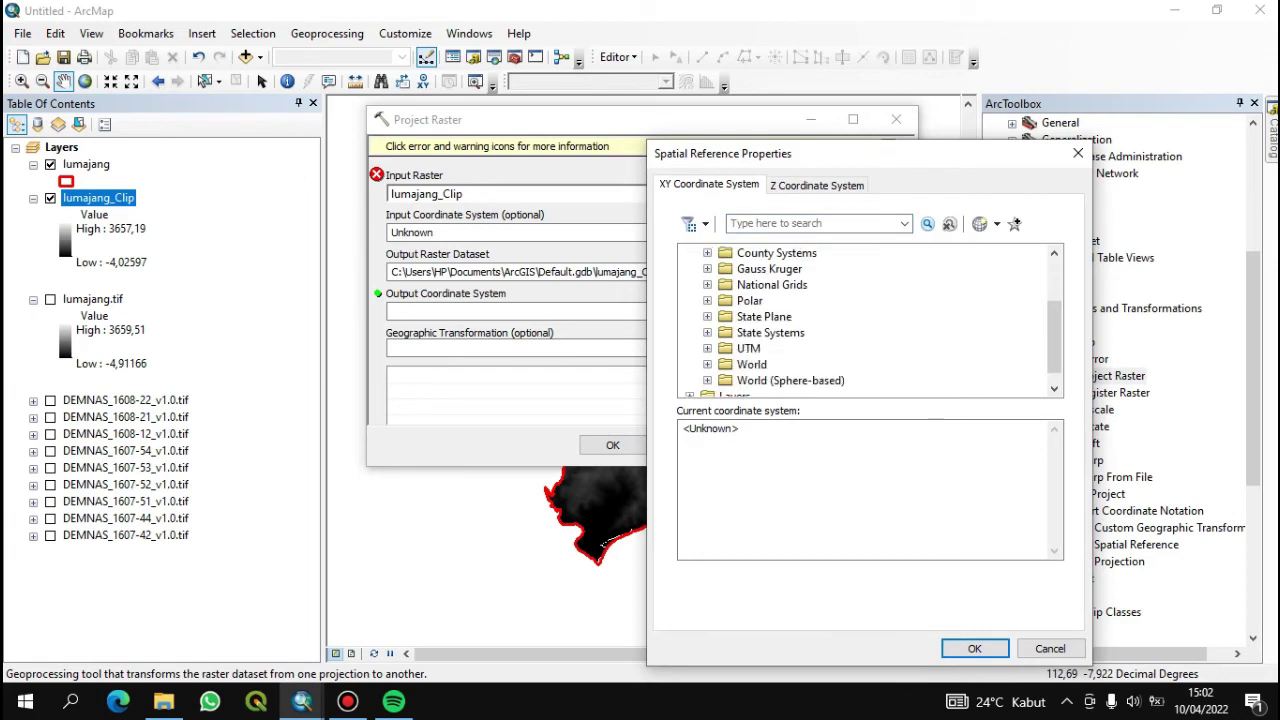
scroll(870, 320, "down", 2)
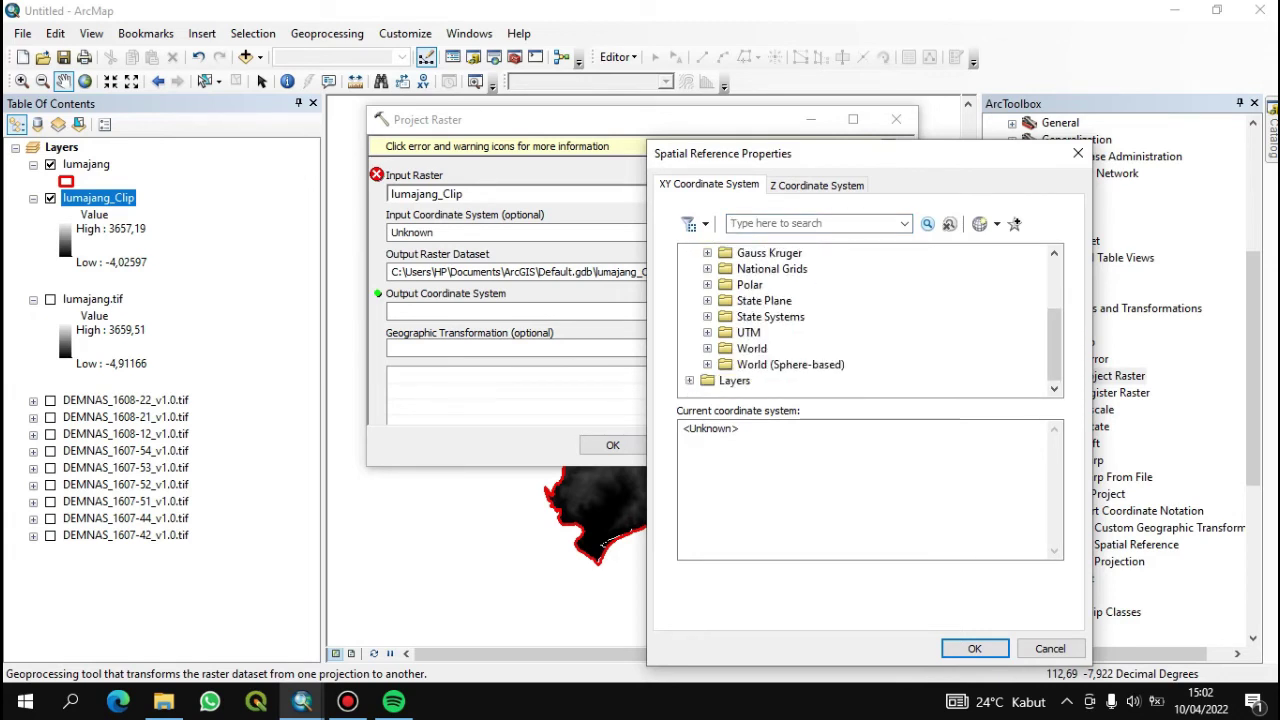
left_click(707, 333)
scroll(780, 333, "down", 4)
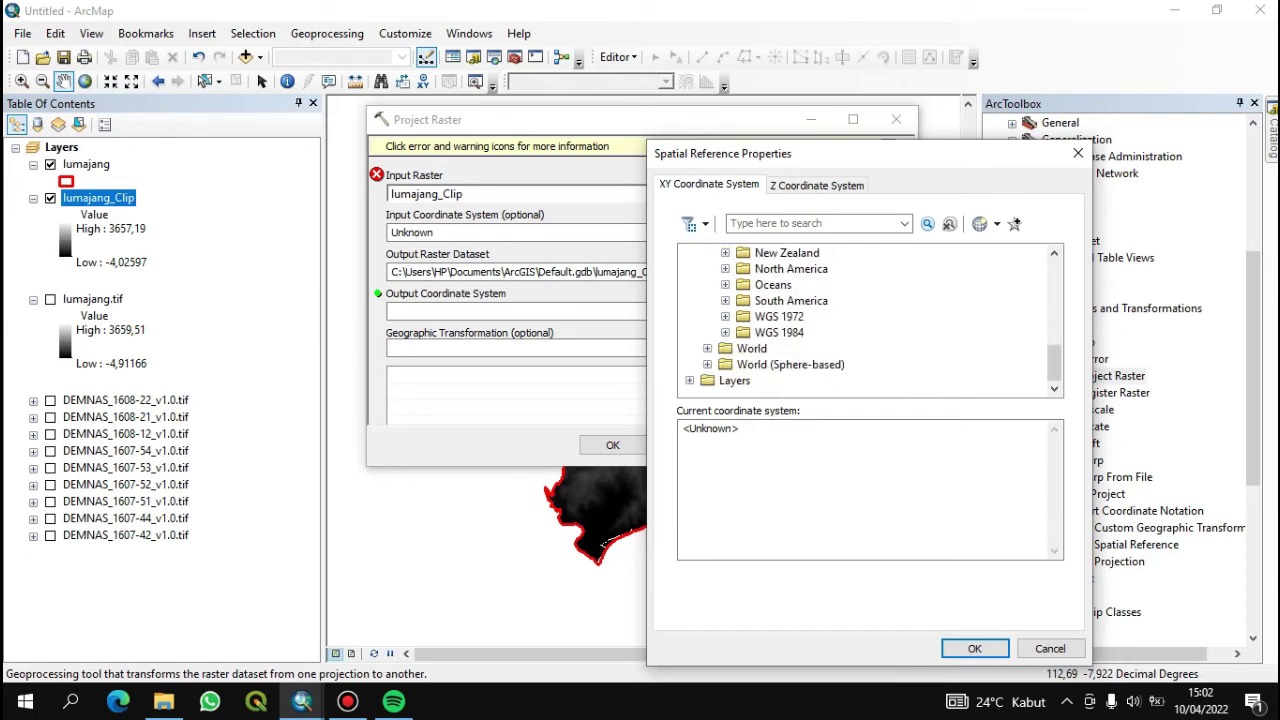
left_click(725, 332)
scroll(870, 320, "down", 1)
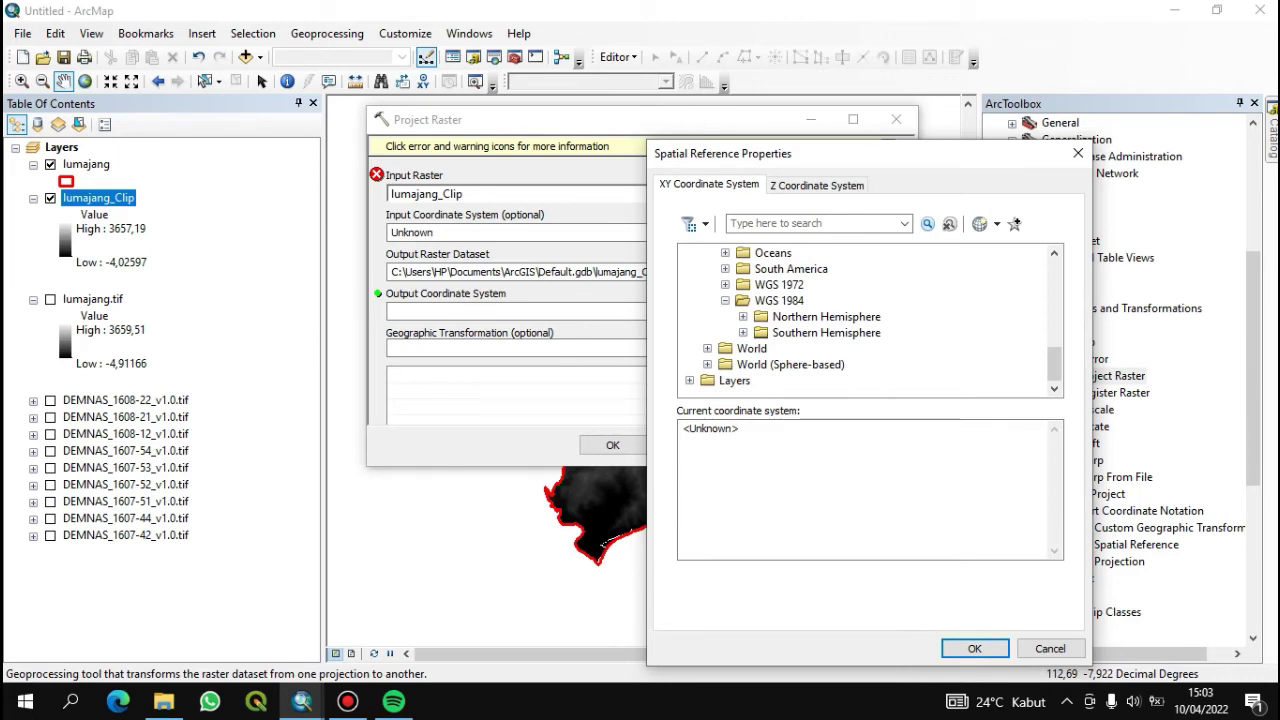
left_click(743, 333)
scroll(870, 320, "down", 10)
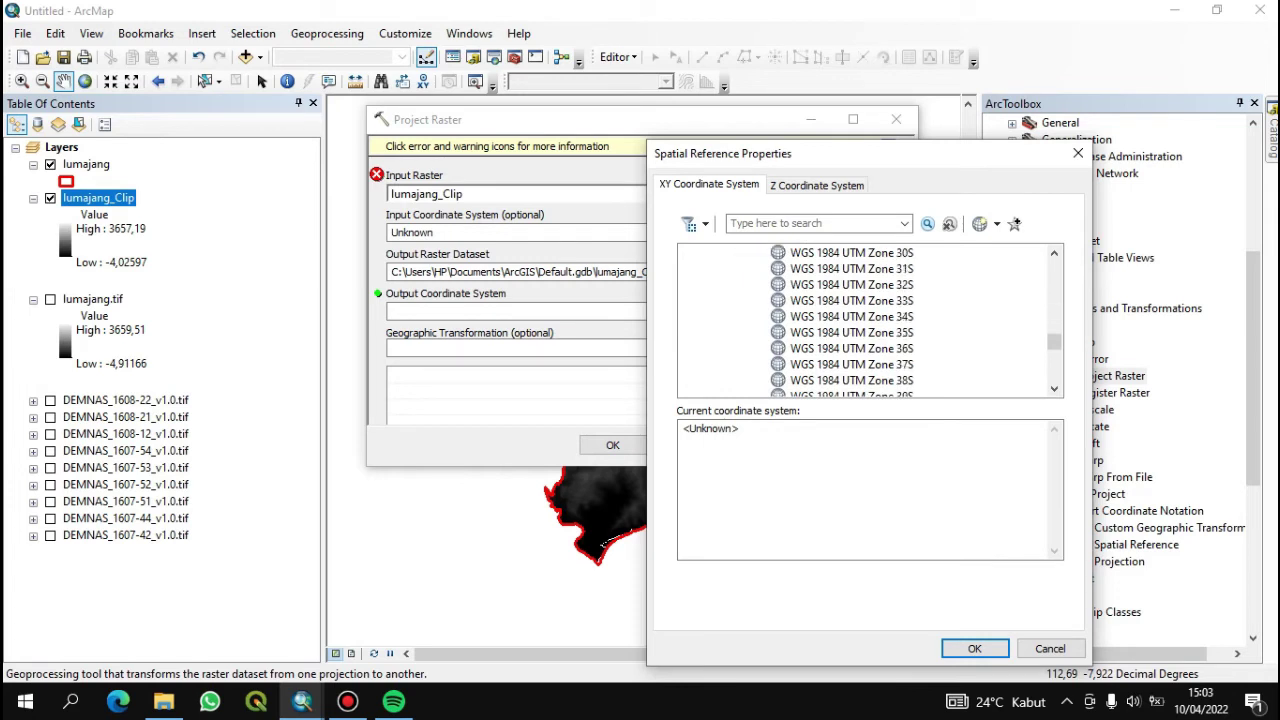
scroll(870, 320, "down", 4)
left_click(851, 365)
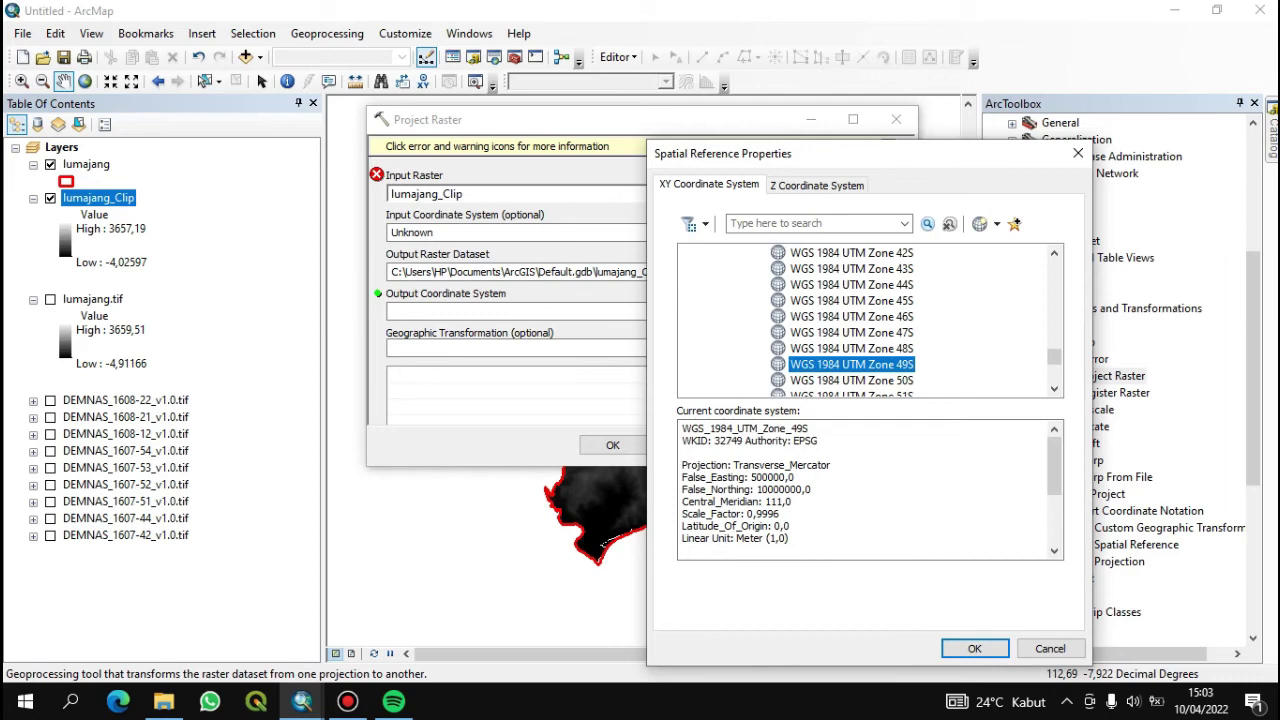
left_click(975, 649)
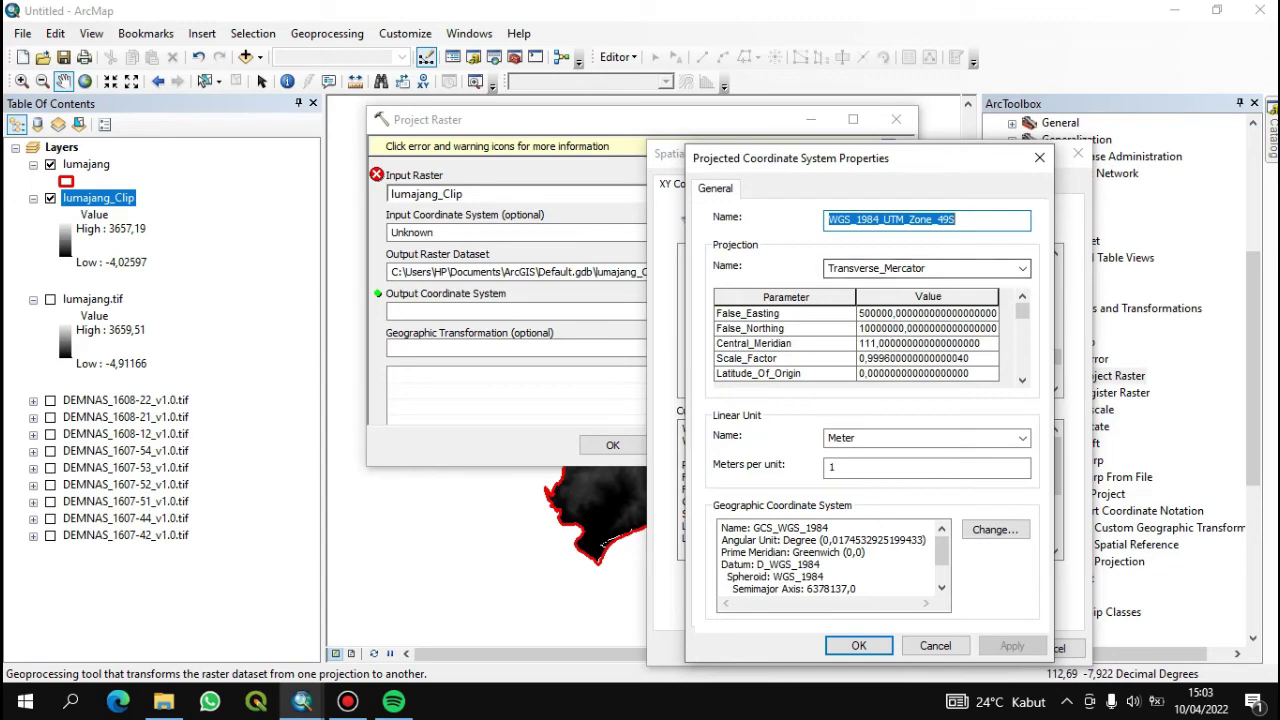
left_click(1039, 158)
left_click(975, 648)
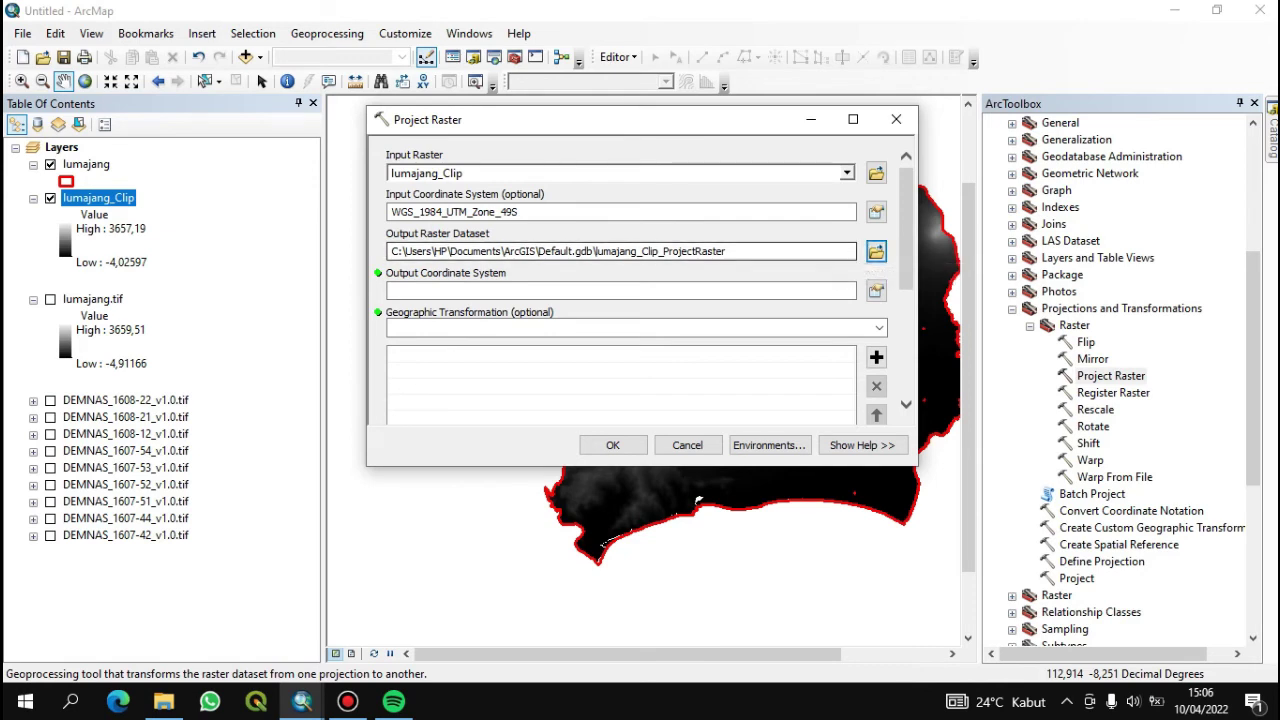
Step: Set the output raster dataset to lumajangproject in Default.gdb
left_click(876, 251)
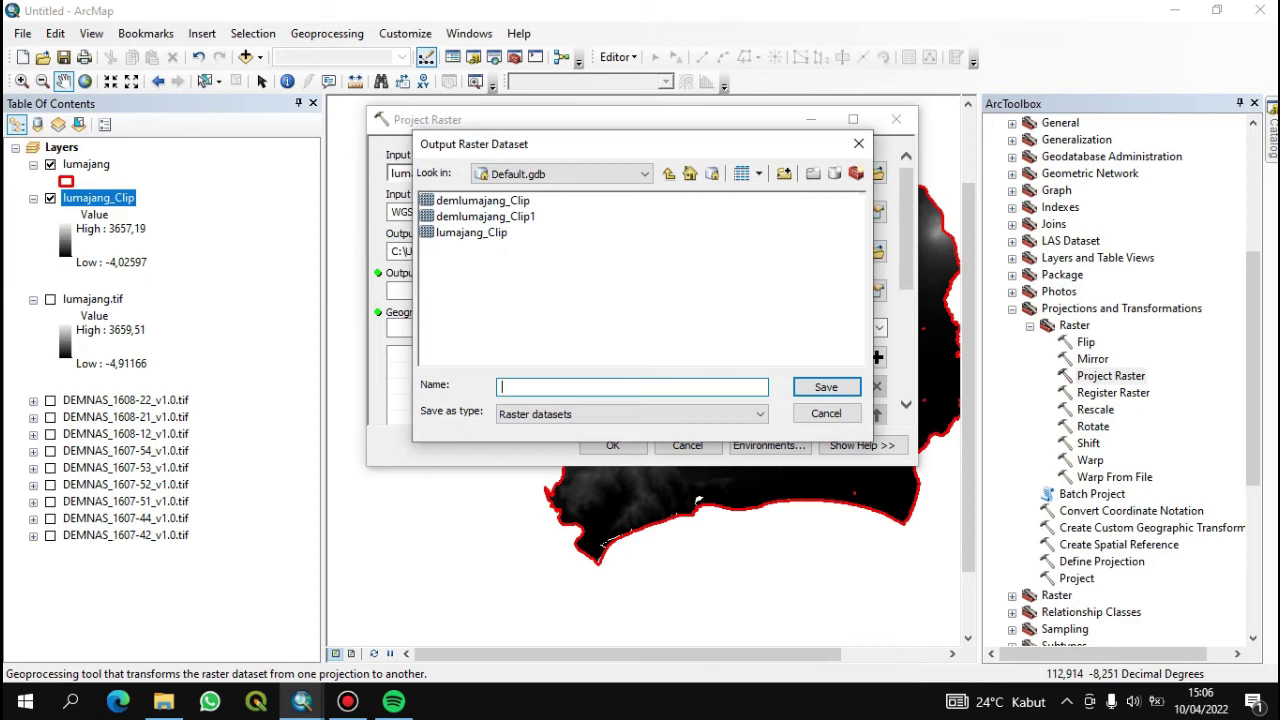
type("lumajangproject")
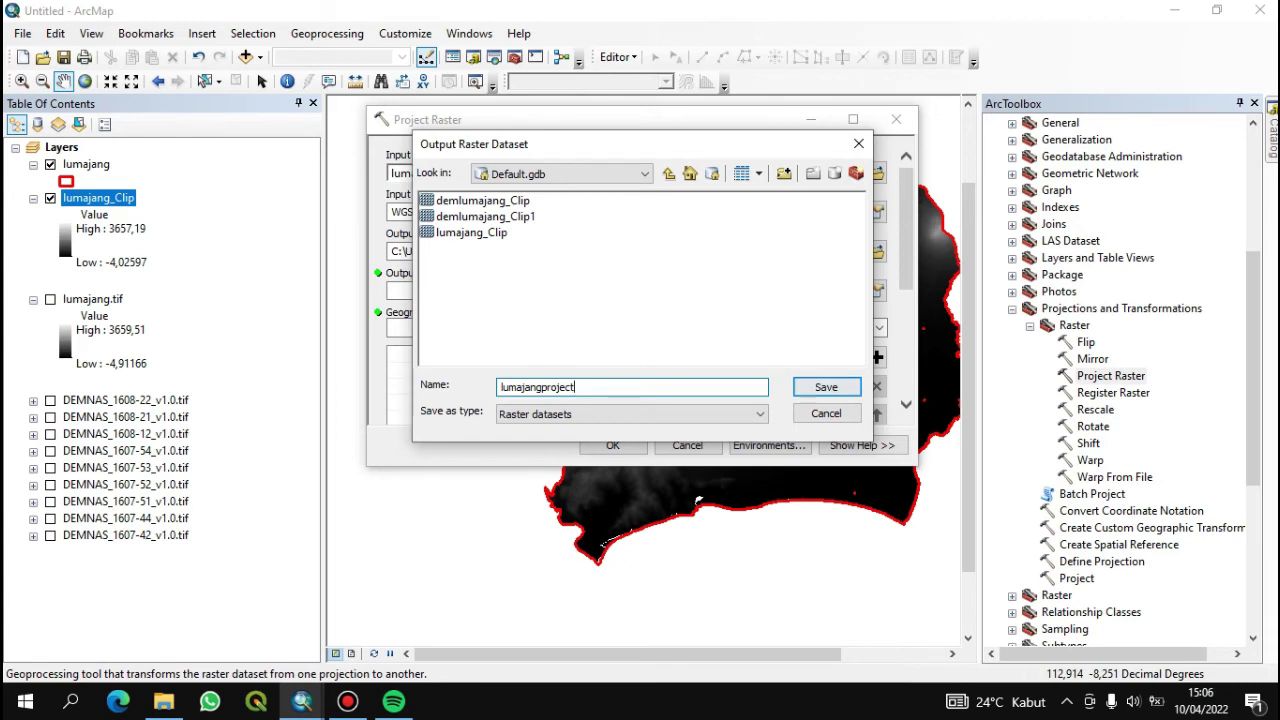
key("Return")
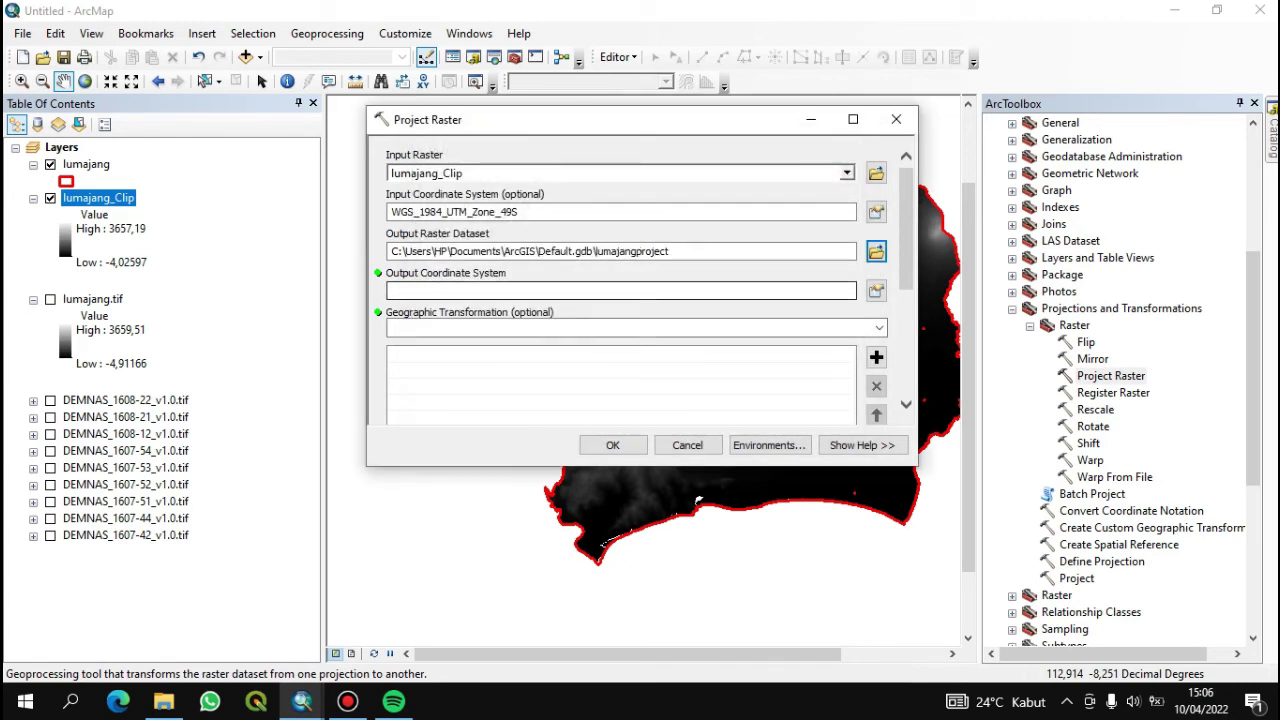
Step: Open the output coordinate system selection and expand the projected coordinate systems
left_click(876, 290)
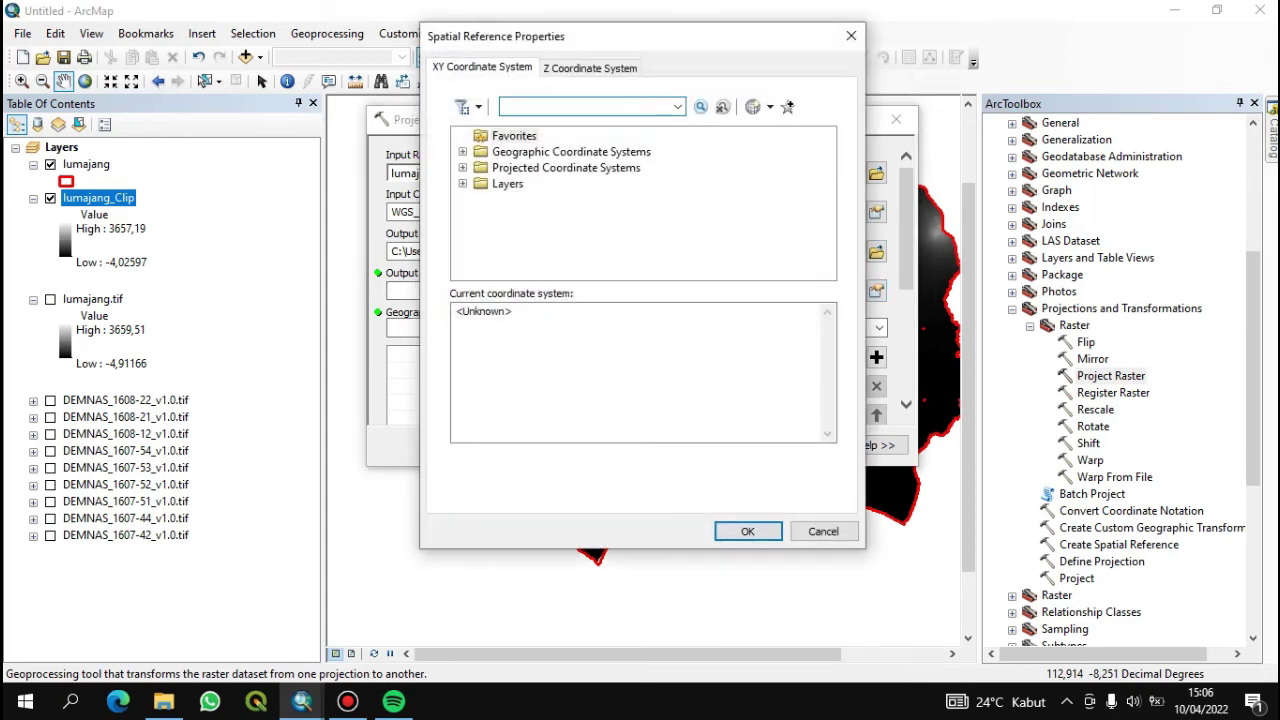
left_click(463, 168)
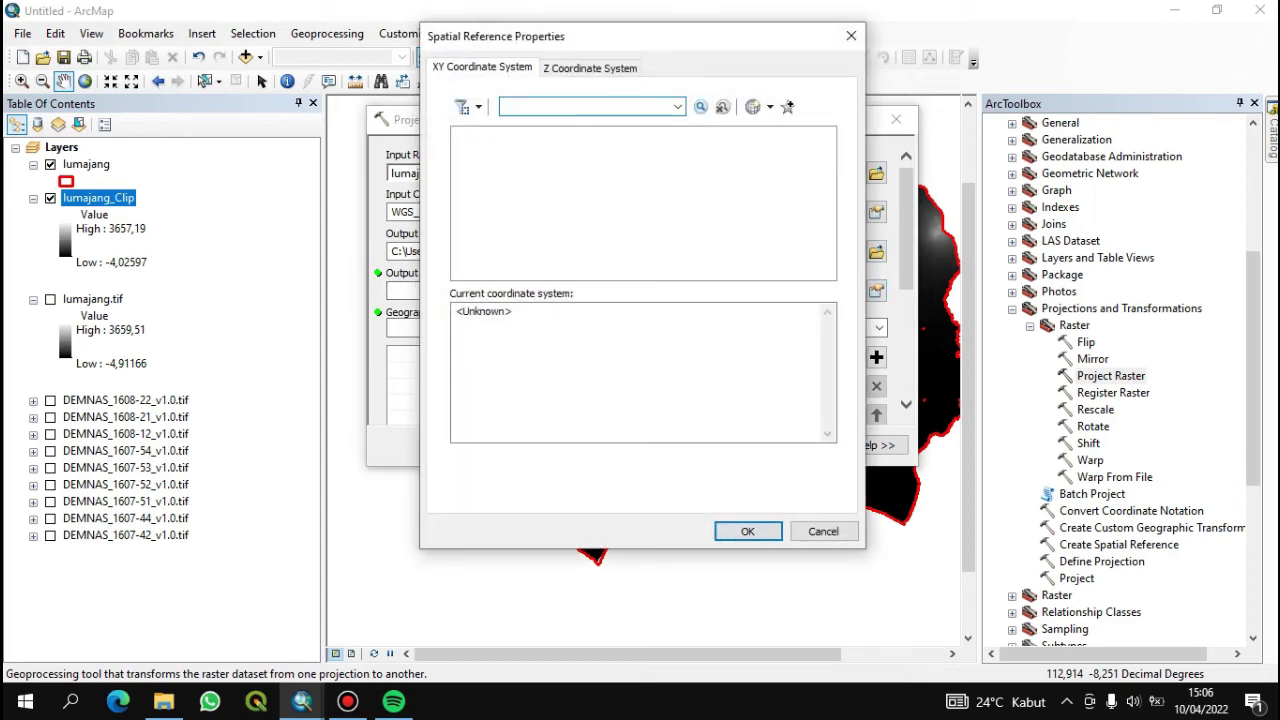
scroll(640, 204, "down", 2)
left_click(481, 231)
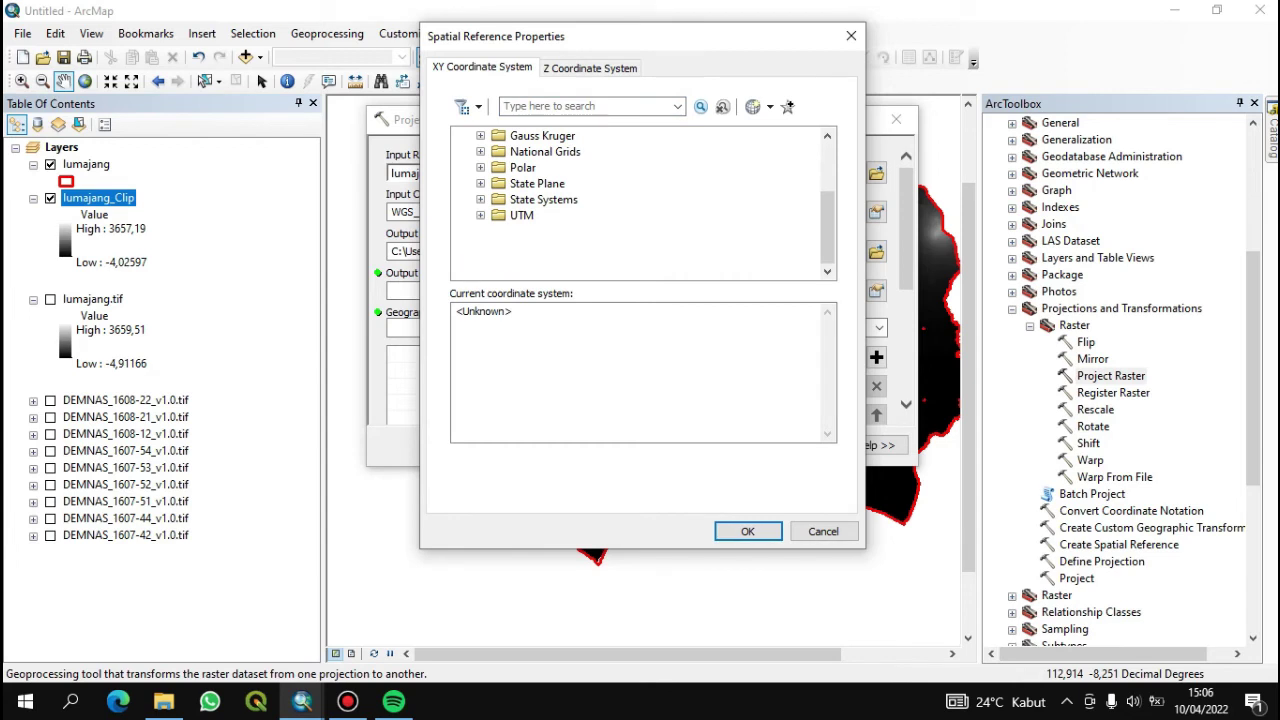
scroll(640, 204, "down", 11)
scroll(640, 204, "down", 5)
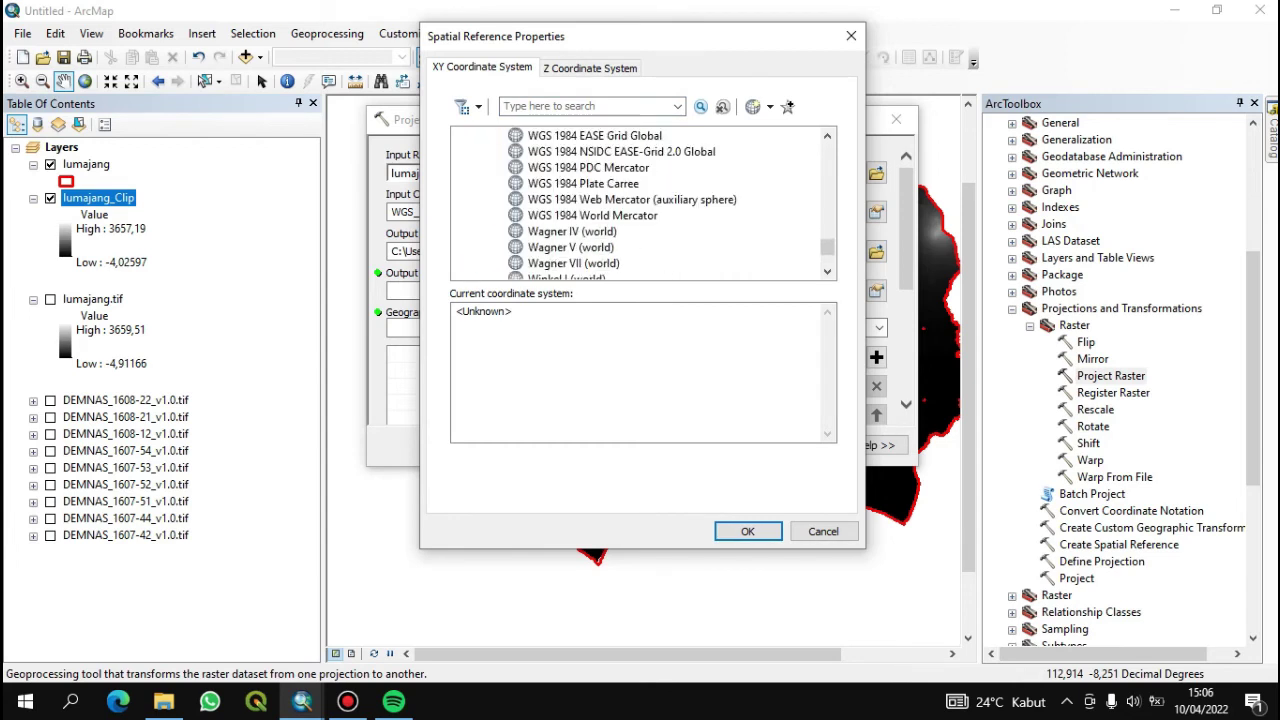
scroll(640, 204, "up", 20)
scroll(640, 204, "up", 5)
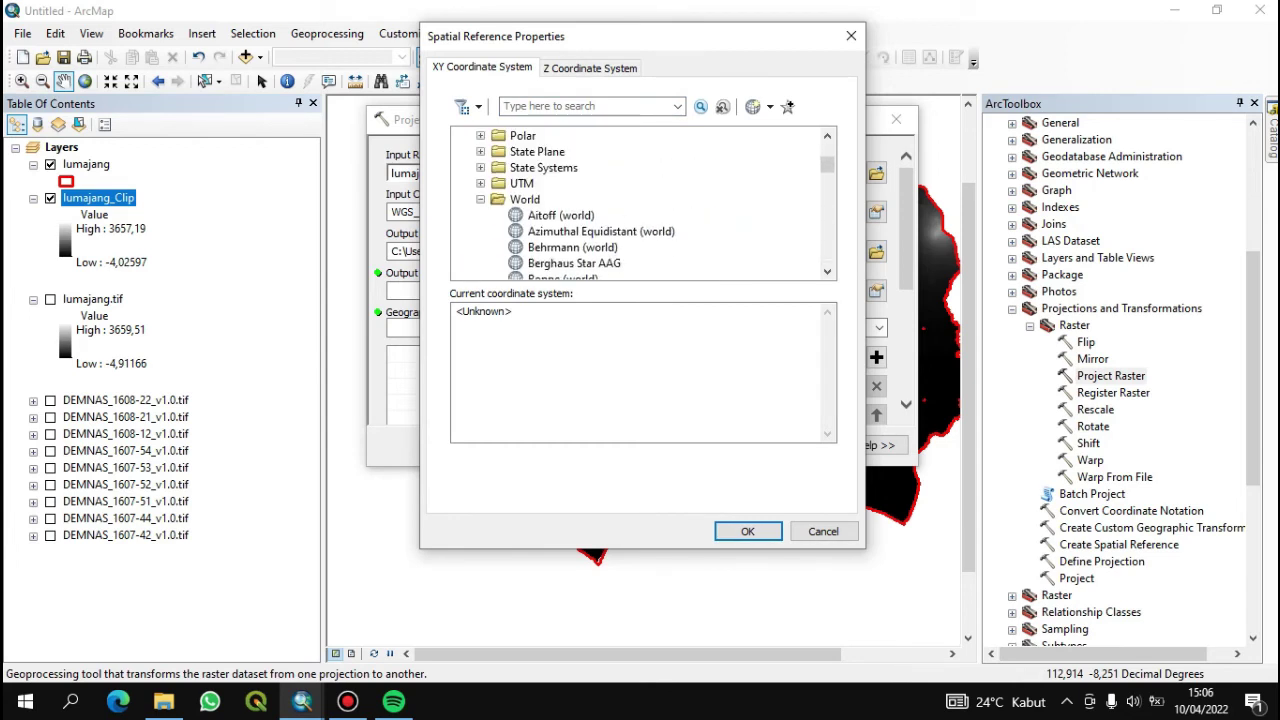
left_click(481, 199)
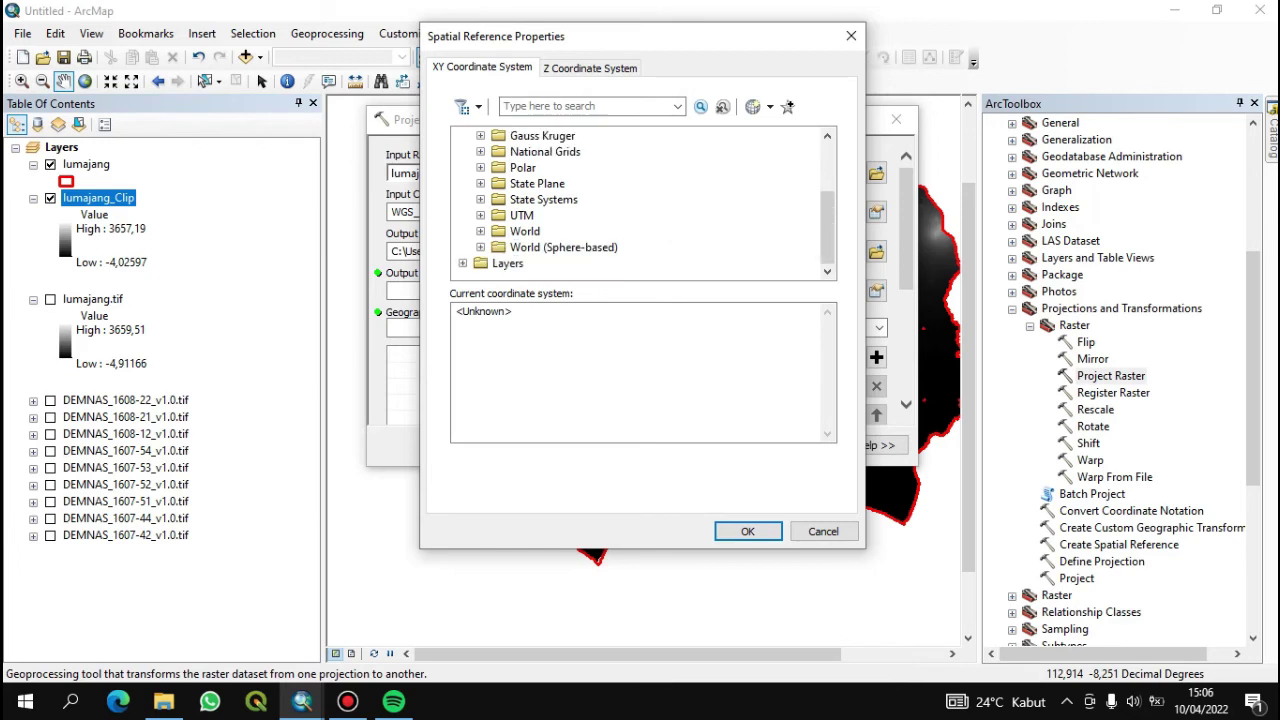
Step: Set the output coordinate system to WGS 1984 UTM Zone 49S (UTM, WGS 1984, Southern Hemisphere) and add it to the favorites
left_click(481, 215)
scroll(640, 204, "down", 4)
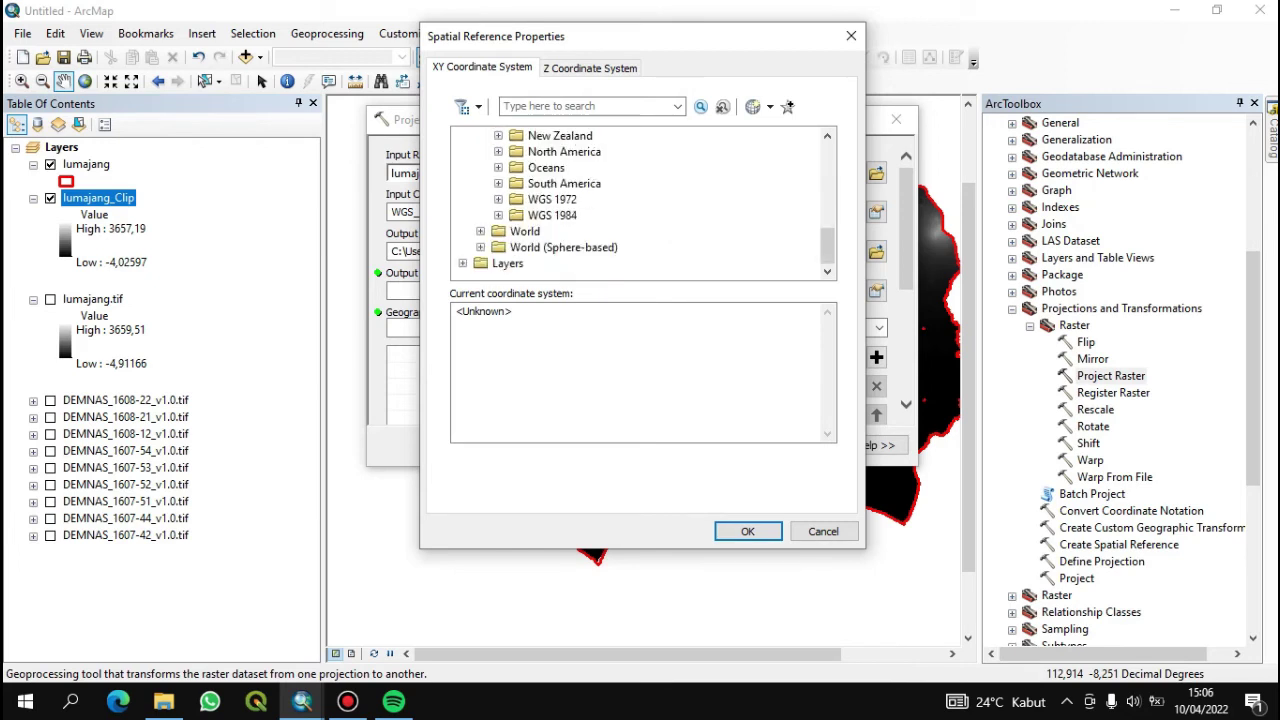
left_click(498, 215)
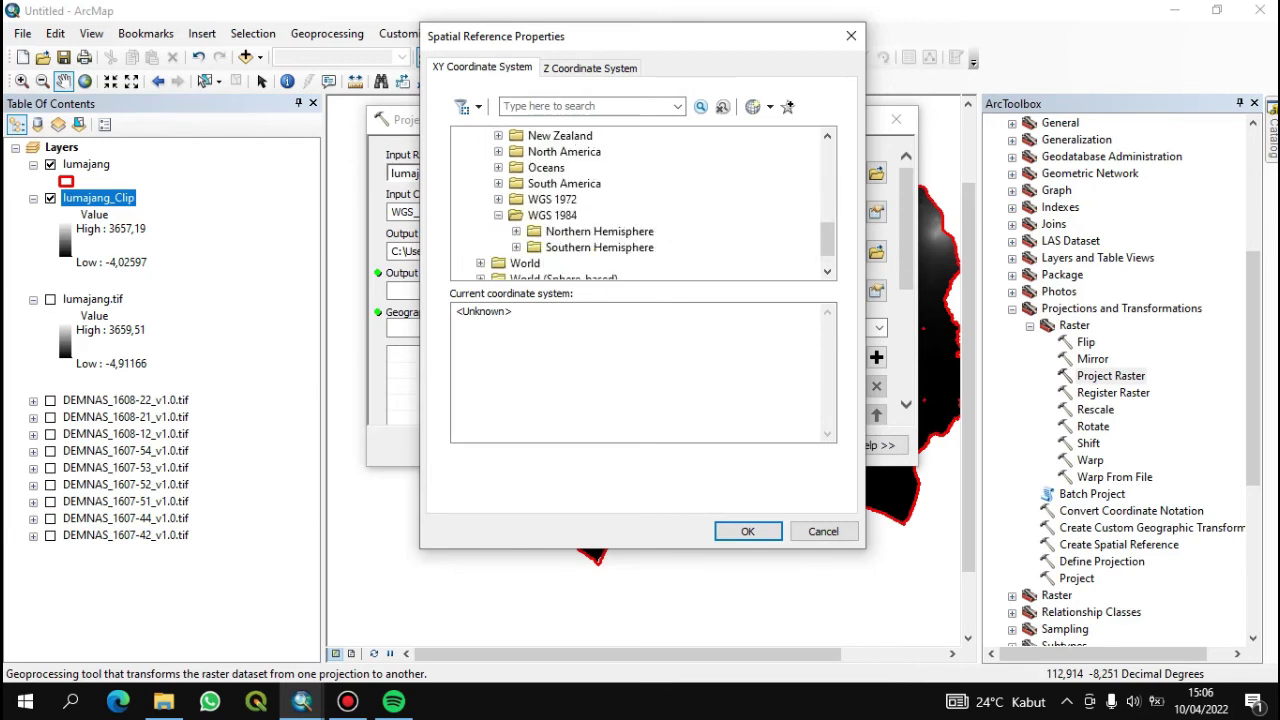
left_click(516, 247)
scroll(640, 204, "down", 3)
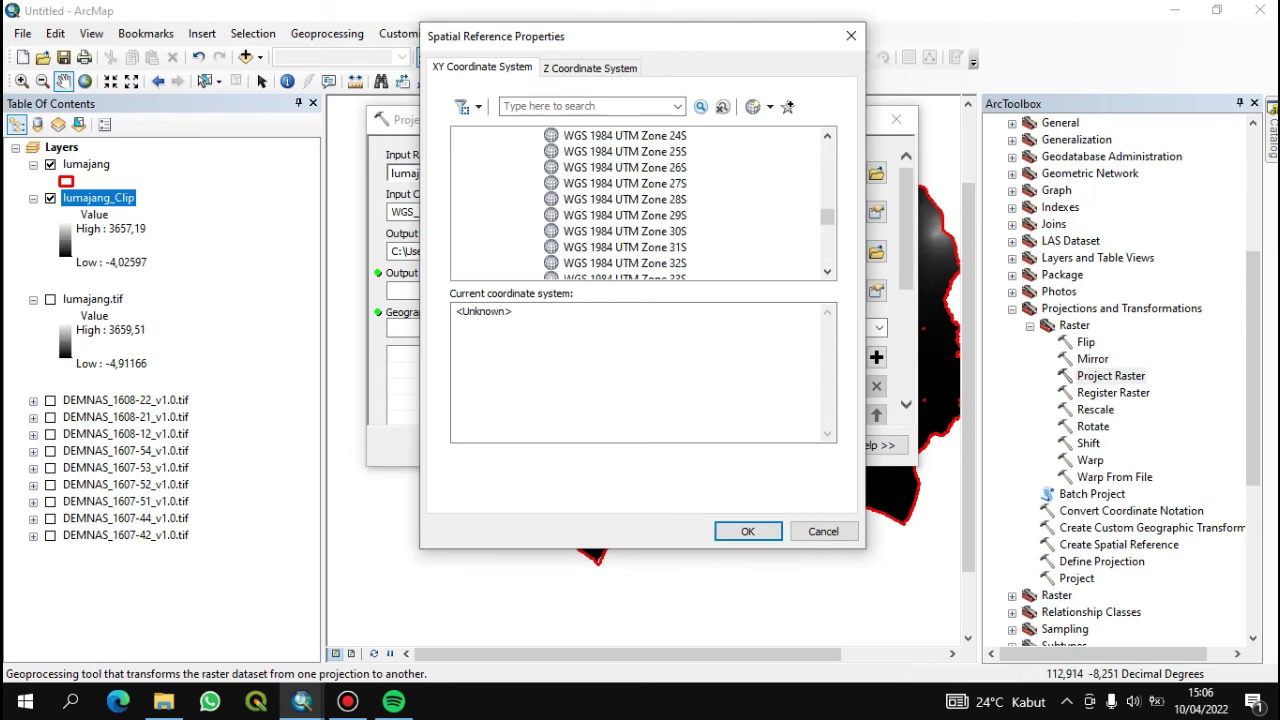
scroll(640, 204, "down", 7)
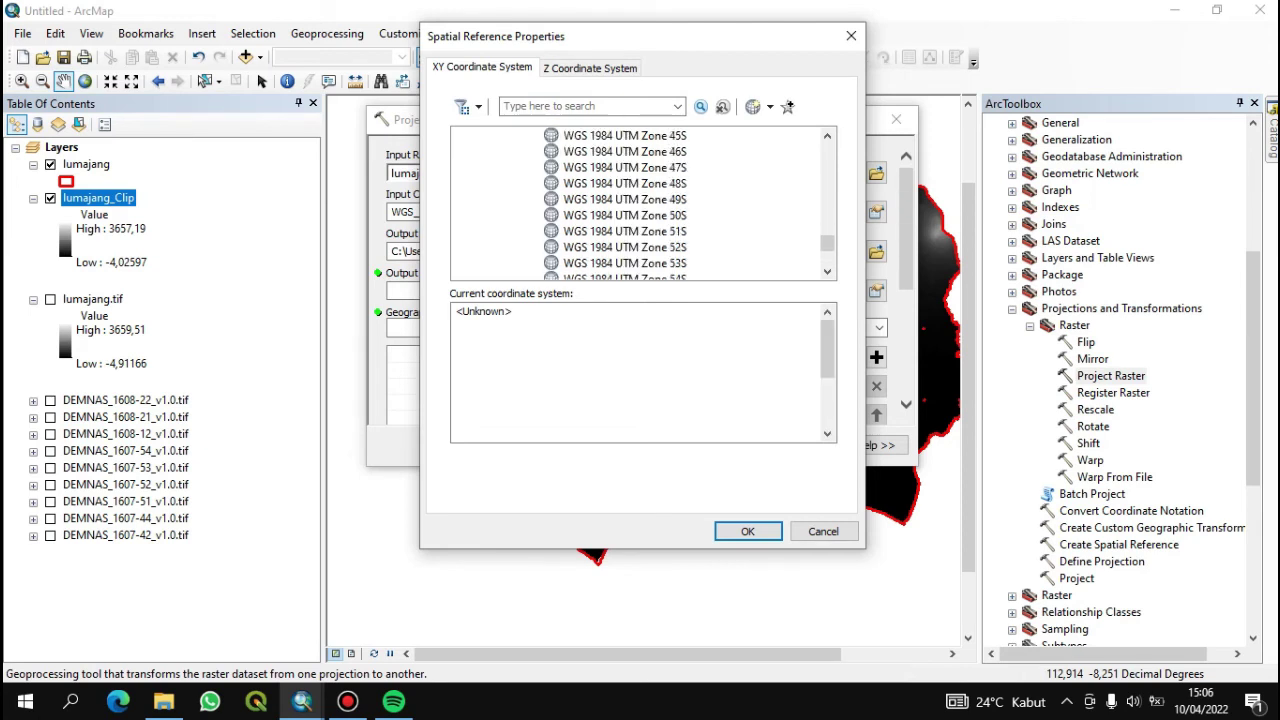
left_click(625, 199)
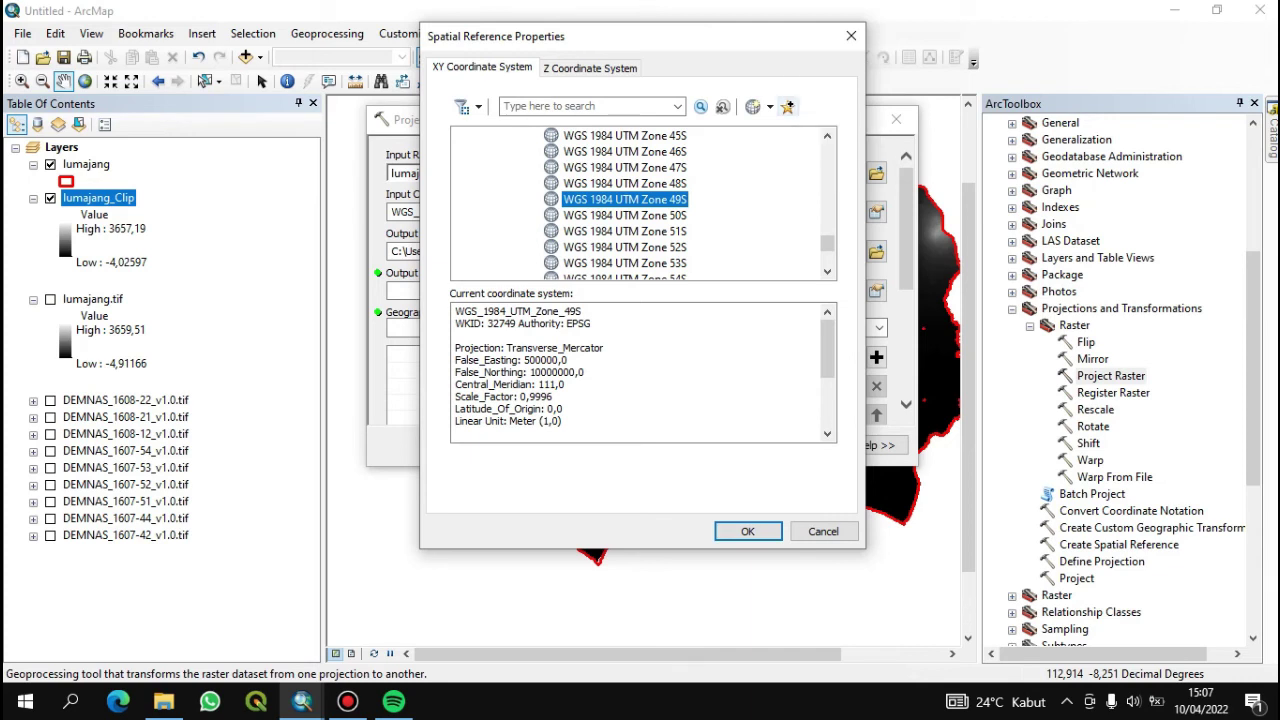
left_click(787, 106)
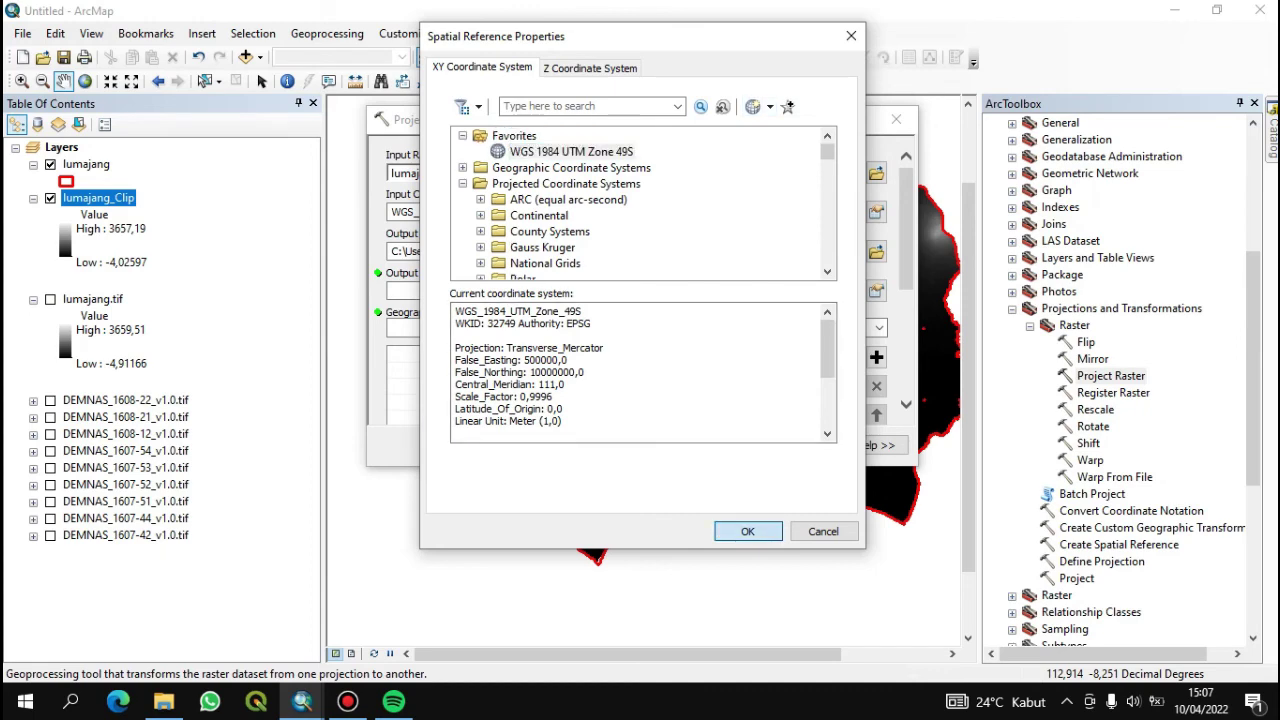
left_click(747, 531)
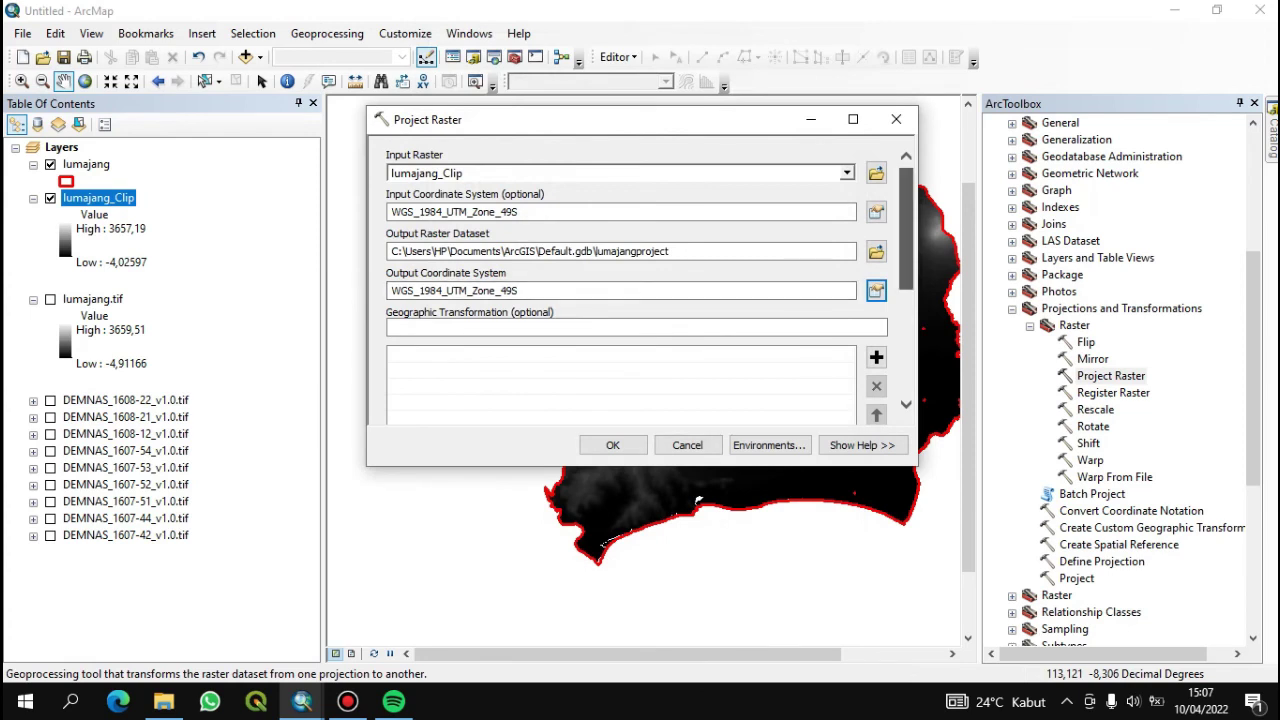
Step: Review the remaining Project Raster parameters, run the tool with their defaults and close ArcToolbox
scroll(650, 280, "down", 3)
scroll(636, 290, "up", 2)
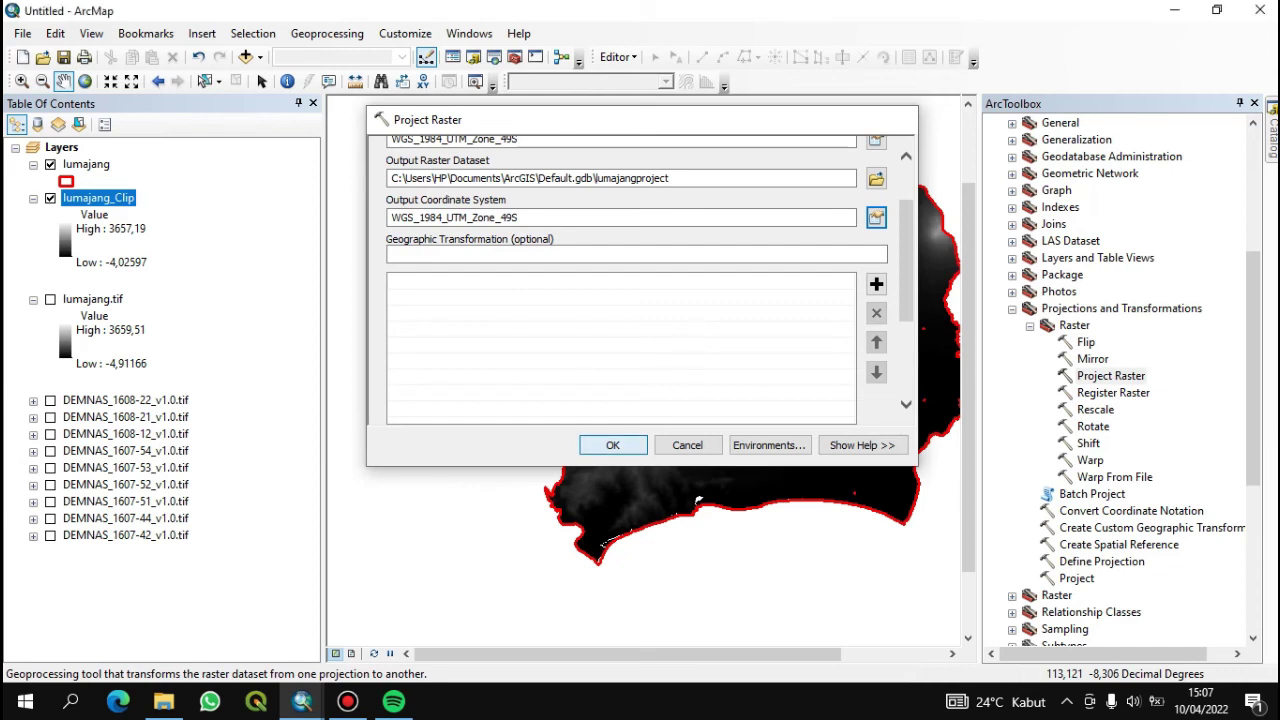
key("Return")
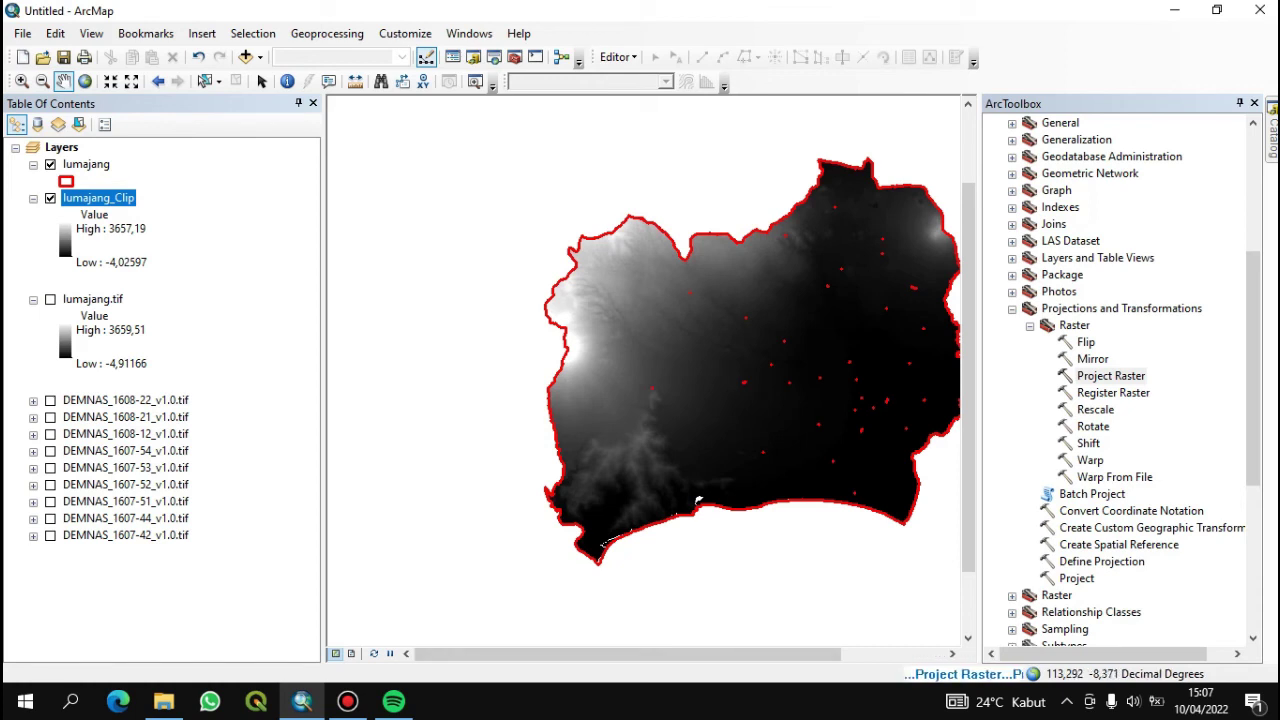
left_click(1254, 103)
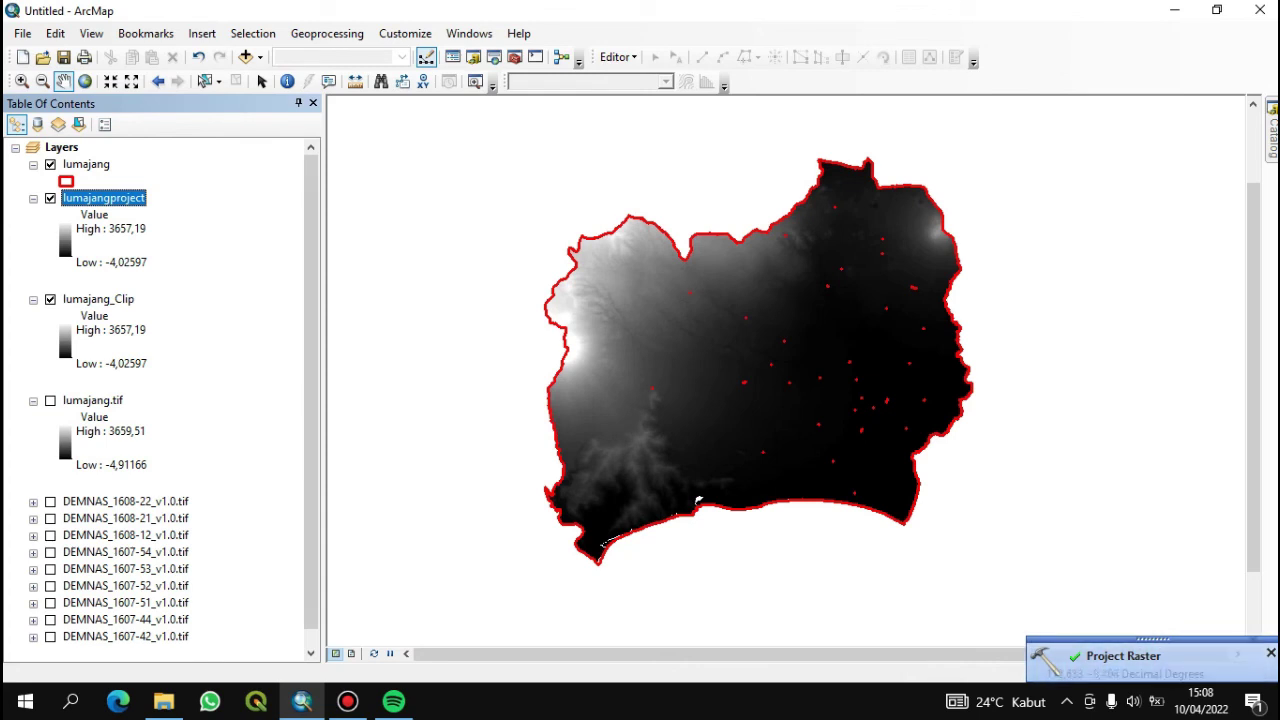
Step: Hide the lumajang_Clip layer, and check the spatial reference in the source properties of the lumajangproject layer
left_click(50, 299)
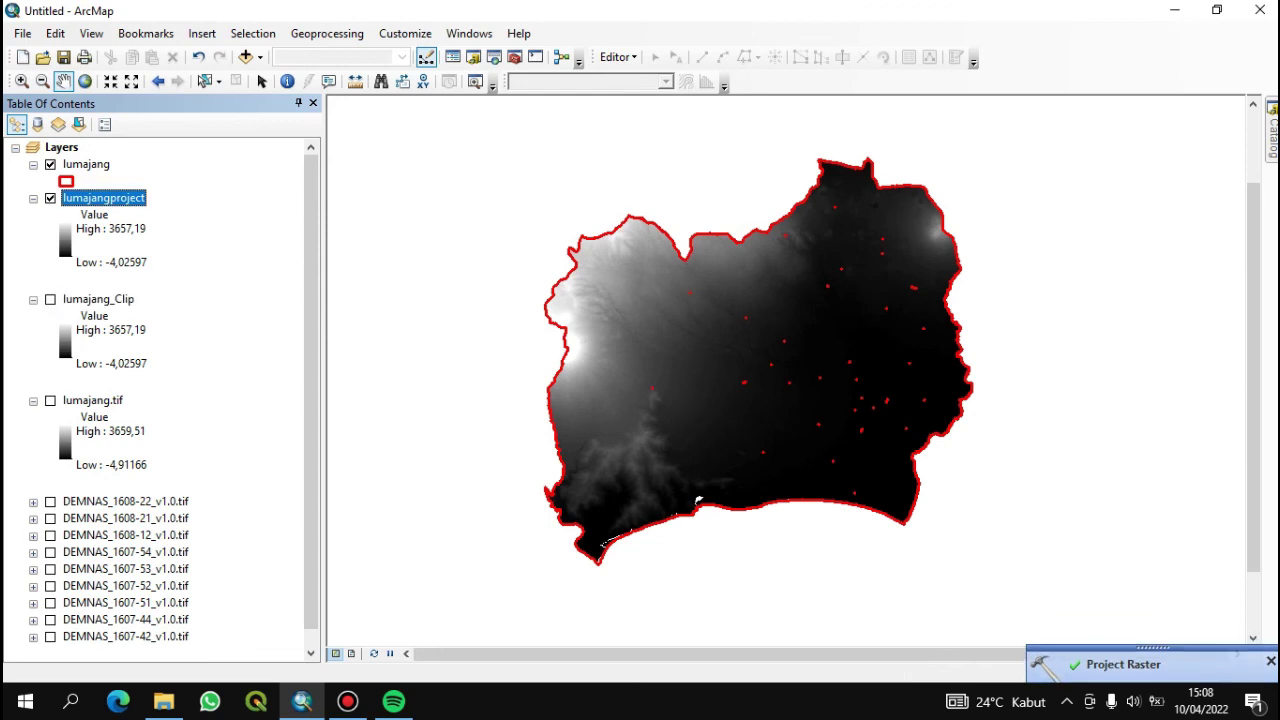
right_click(121, 198)
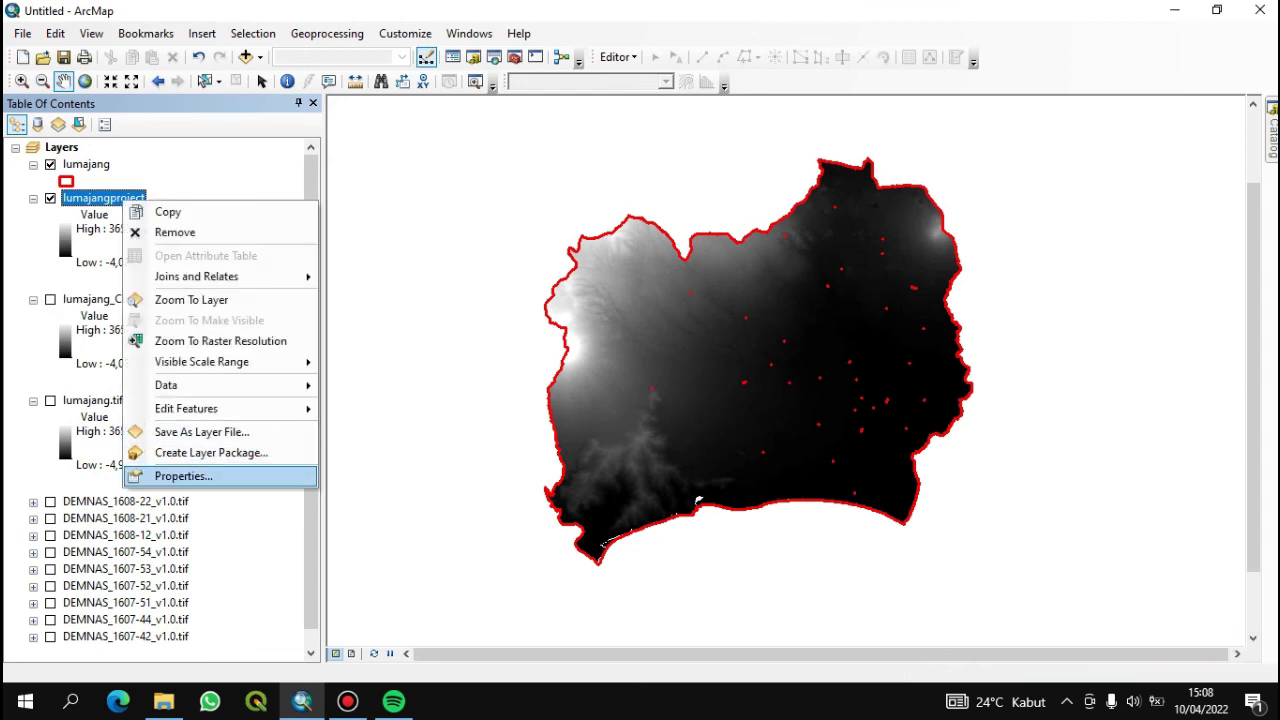
left_click(183, 476)
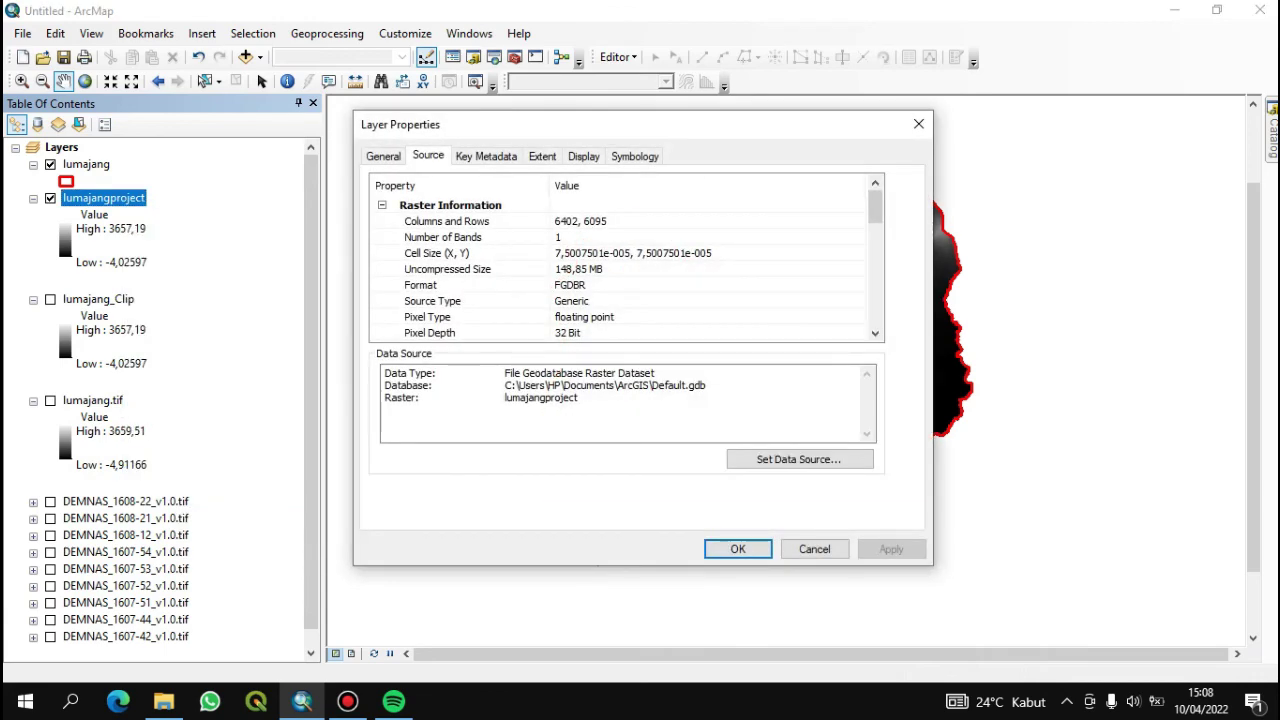
scroll(620, 265, "down", 5)
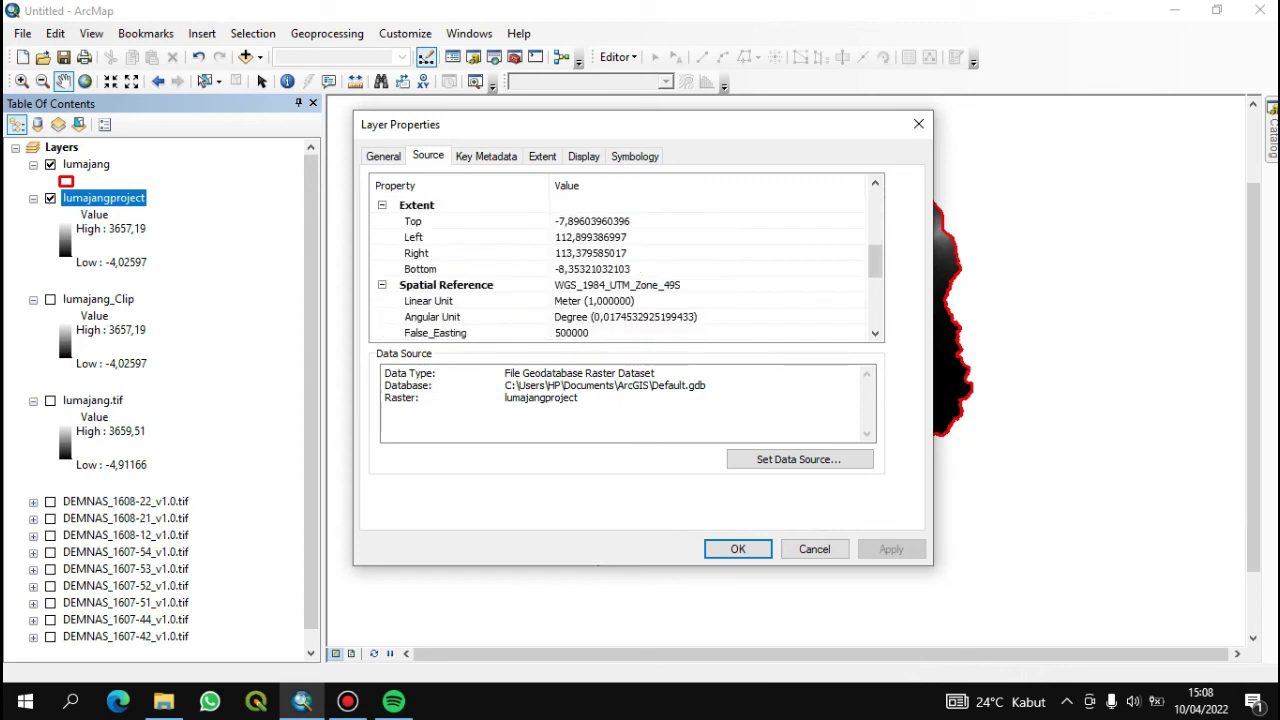
left_click(617, 285)
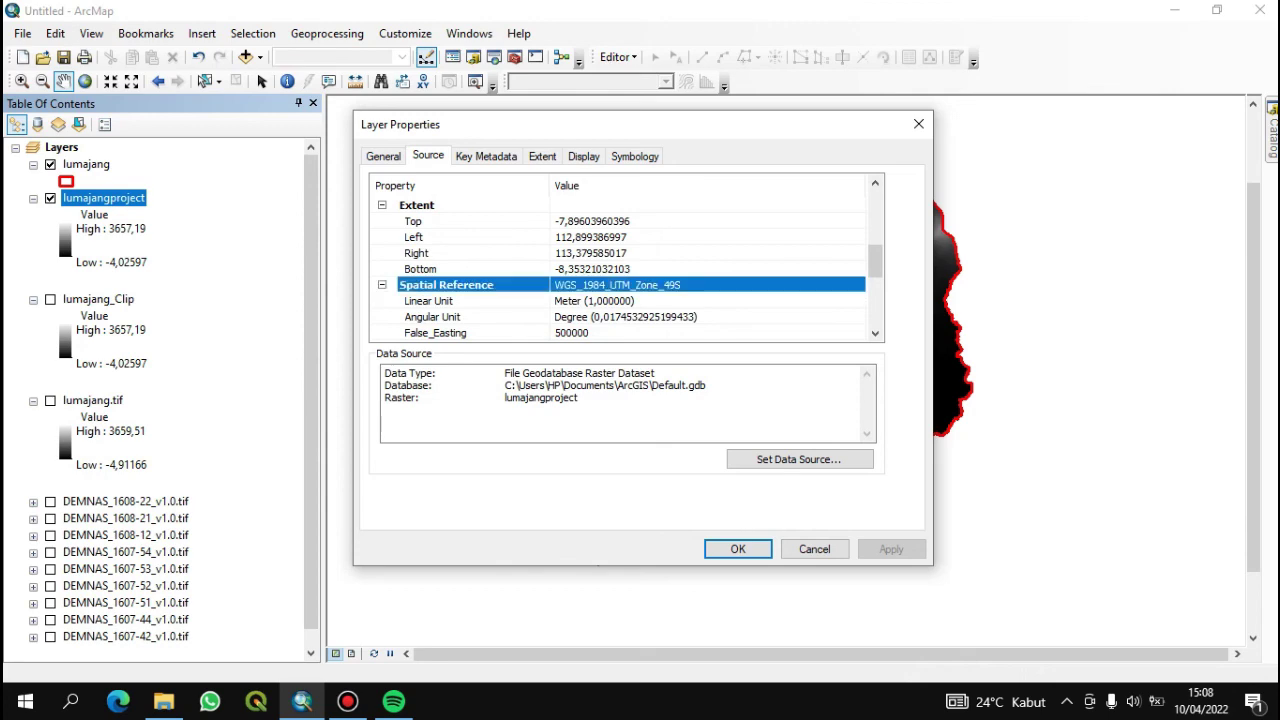
left_click_drag(605, 137, 444, 170)
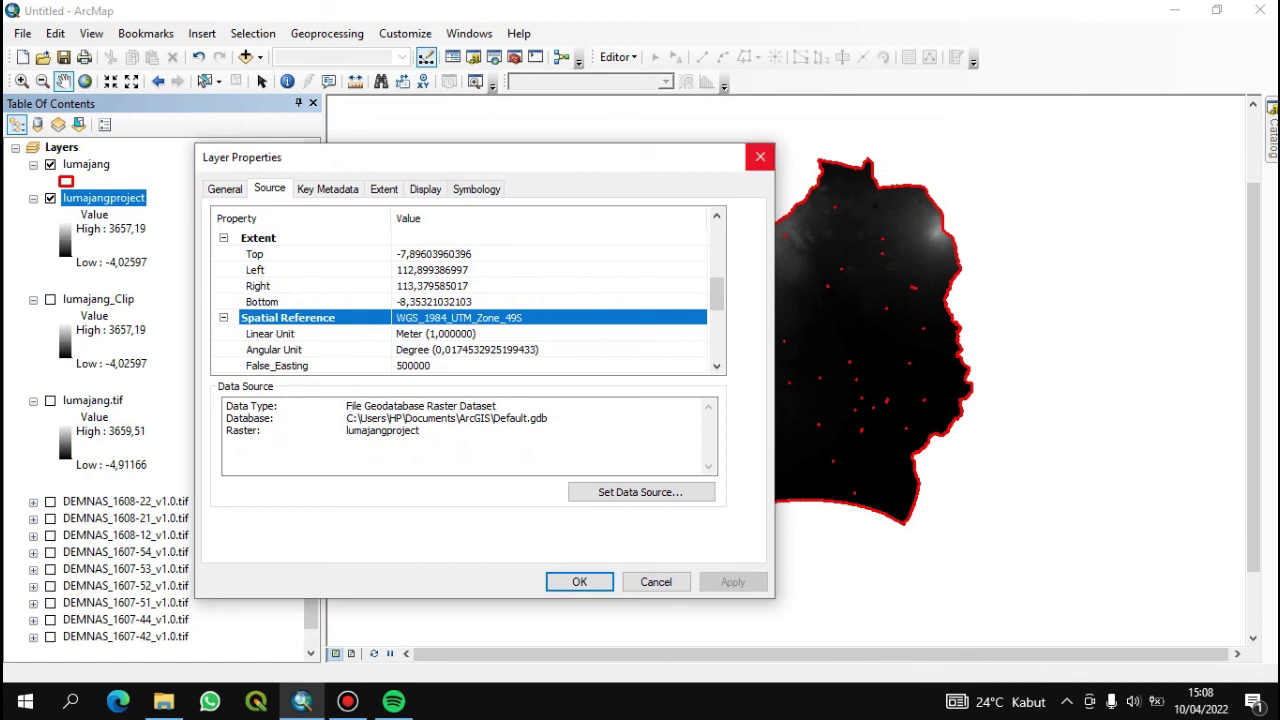
left_click_drag(692, 166, 688, 132)
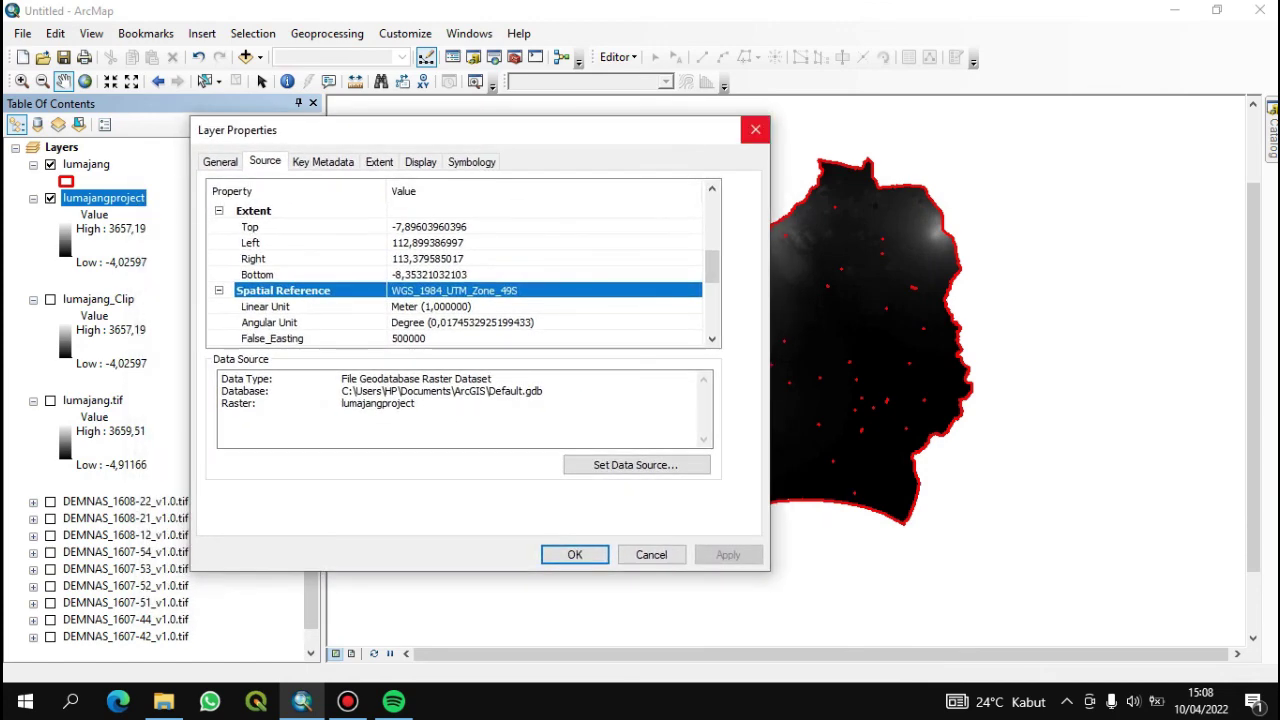
left_click_drag(727, 140, 686, 136)
left_click(779, 133)
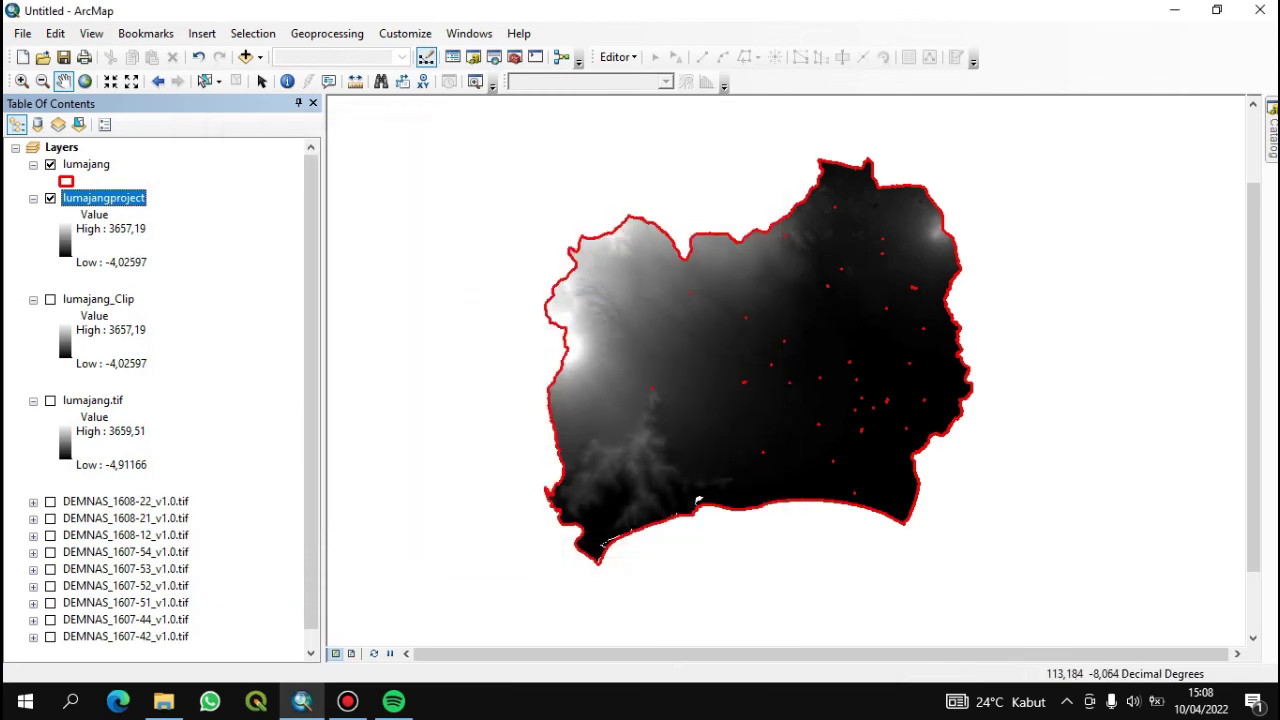